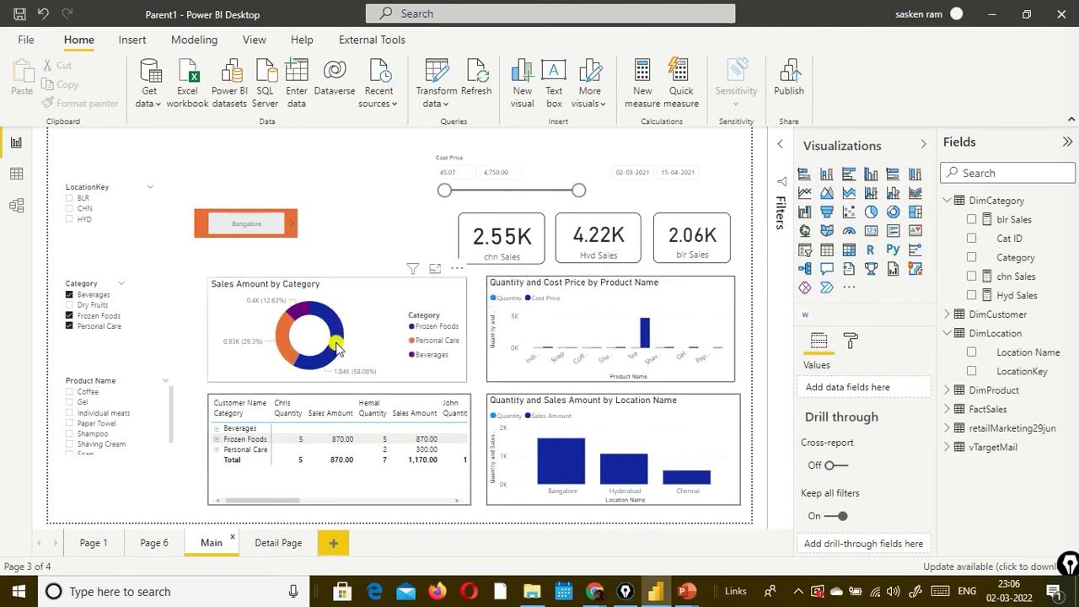
# Compare the Main page's category and location charts with the Detail Page's matrix and donut chart.
pyautogui.moveTo(336, 345)
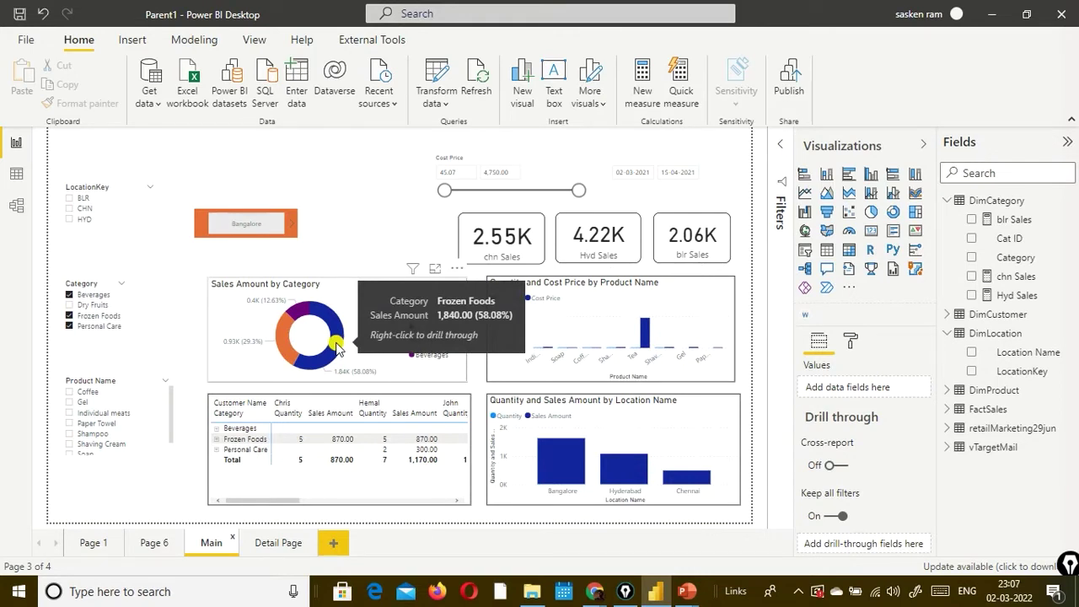
pyautogui.click(276, 544)
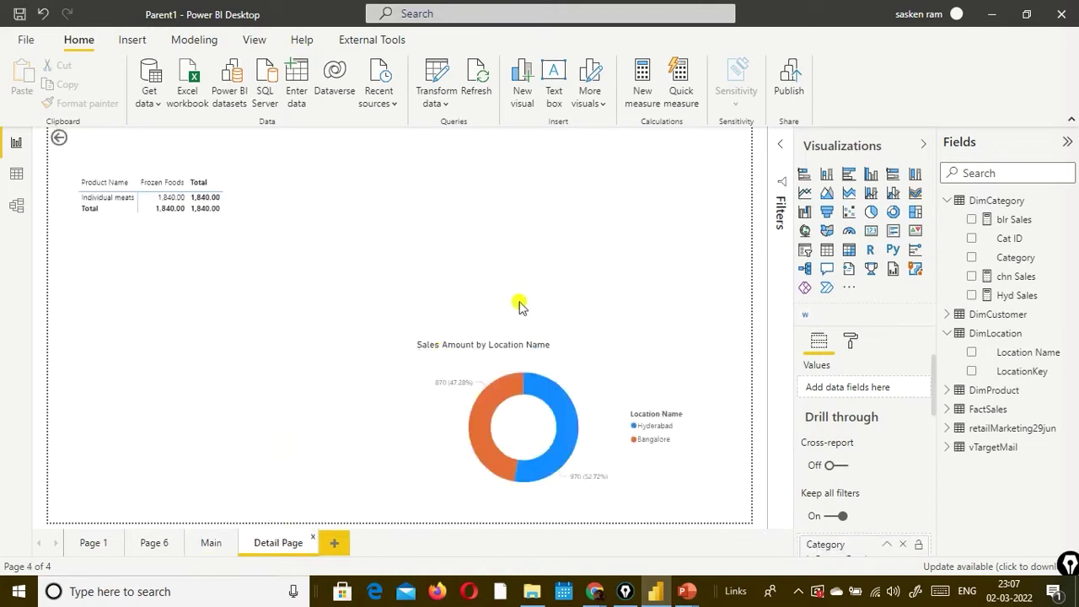
pyautogui.click(202, 548)
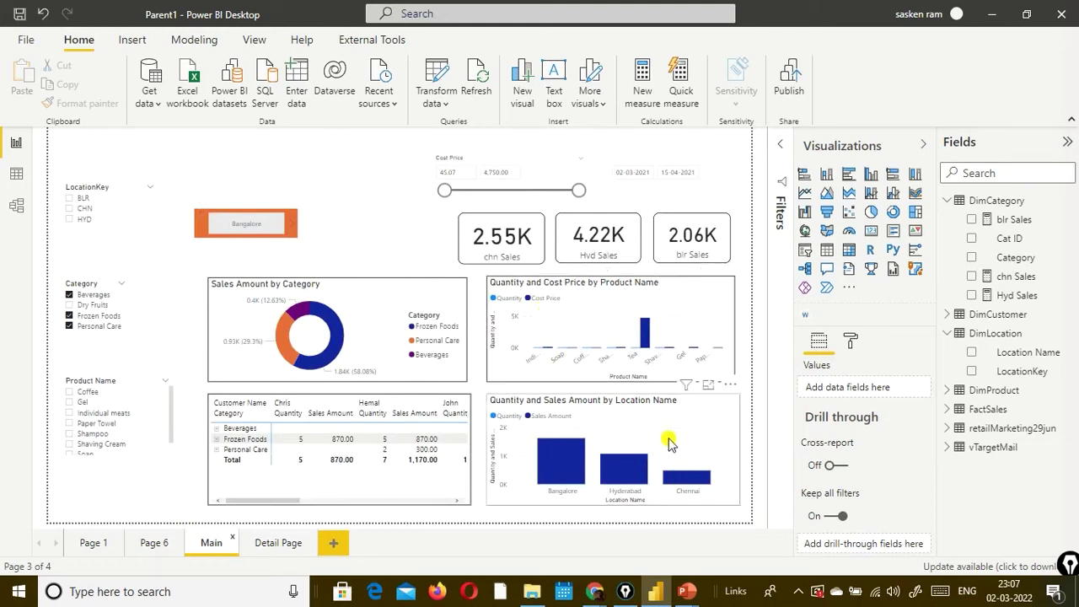
pyautogui.click(261, 545)
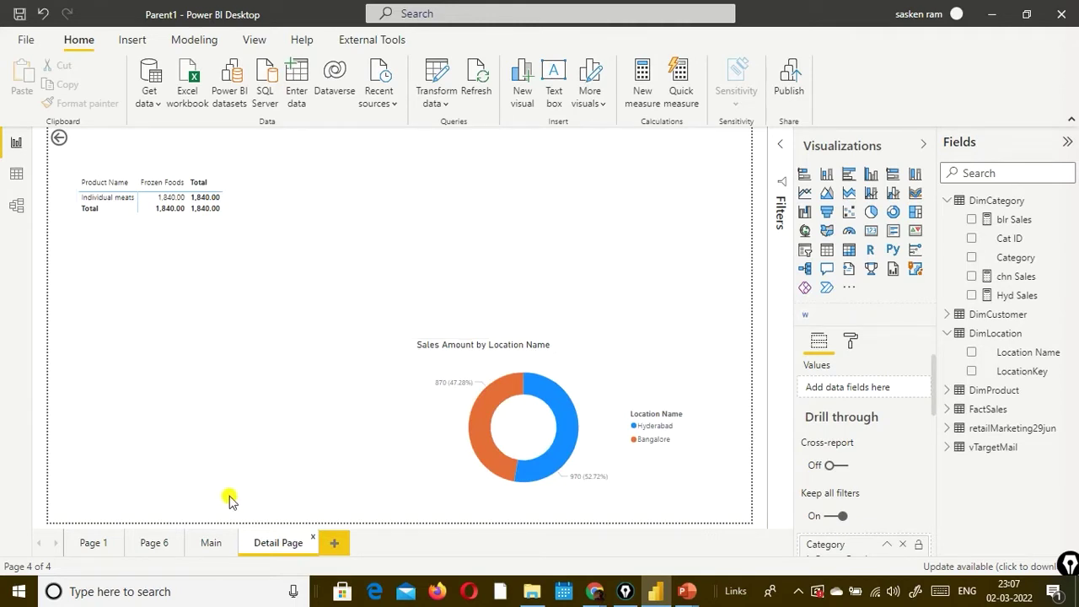
pyautogui.click(210, 542)
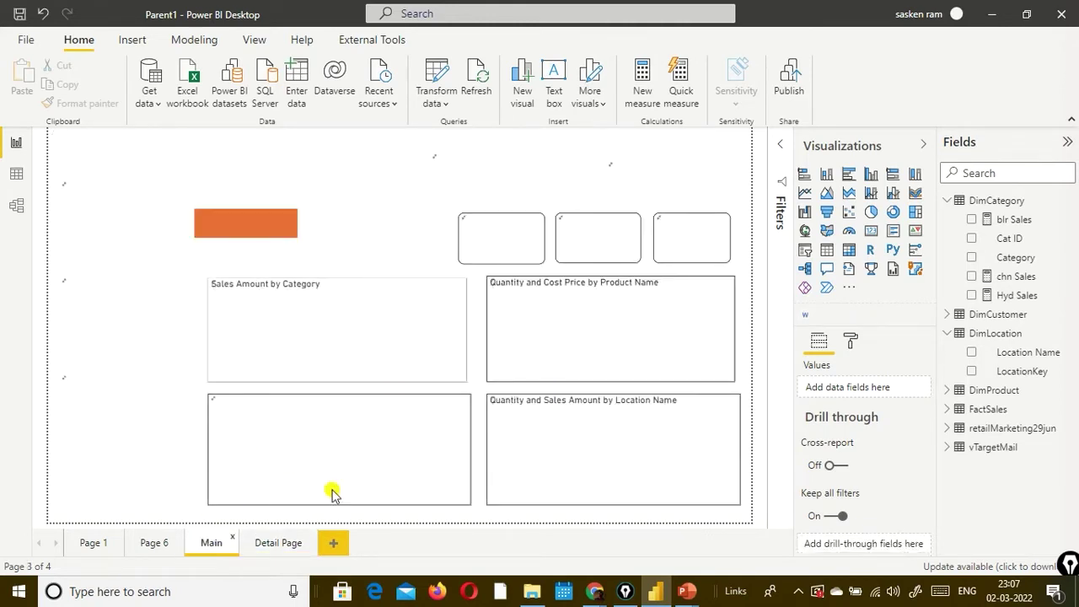
# On the Detail Page, remove the filtered Category drill-through field and add Category from DimCategory again.
pyautogui.click(266, 544)
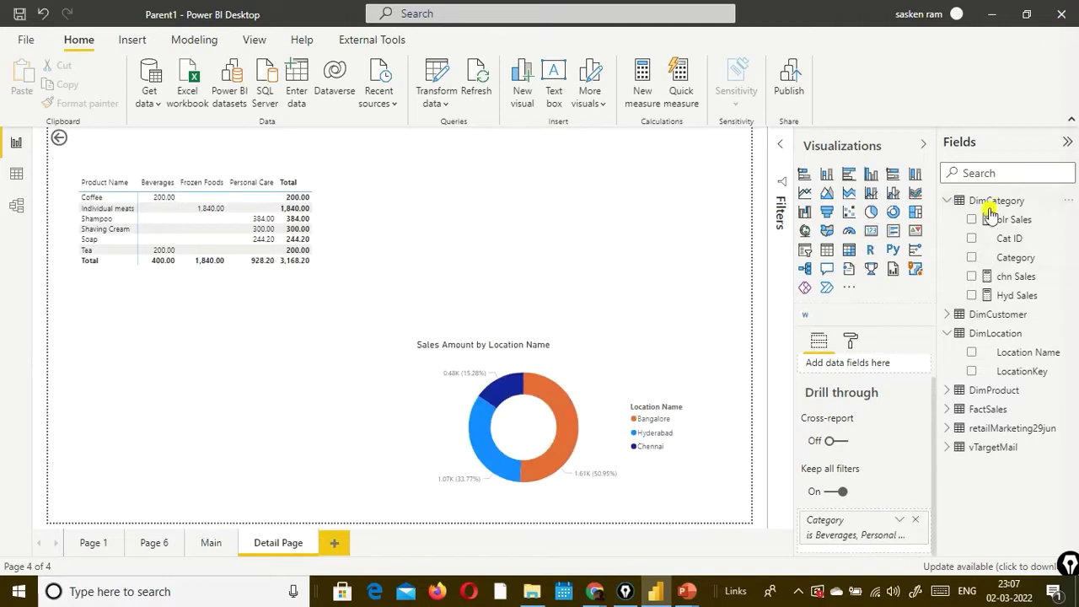
pyautogui.moveTo(1009, 265); pyautogui.dragTo(928, 386)
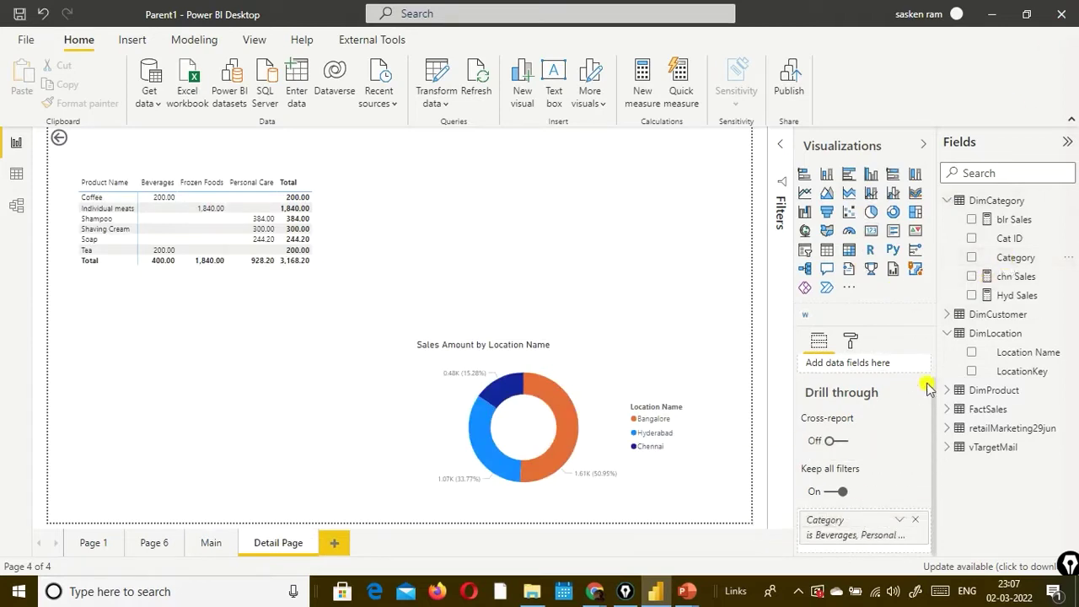
pyautogui.click(920, 522)
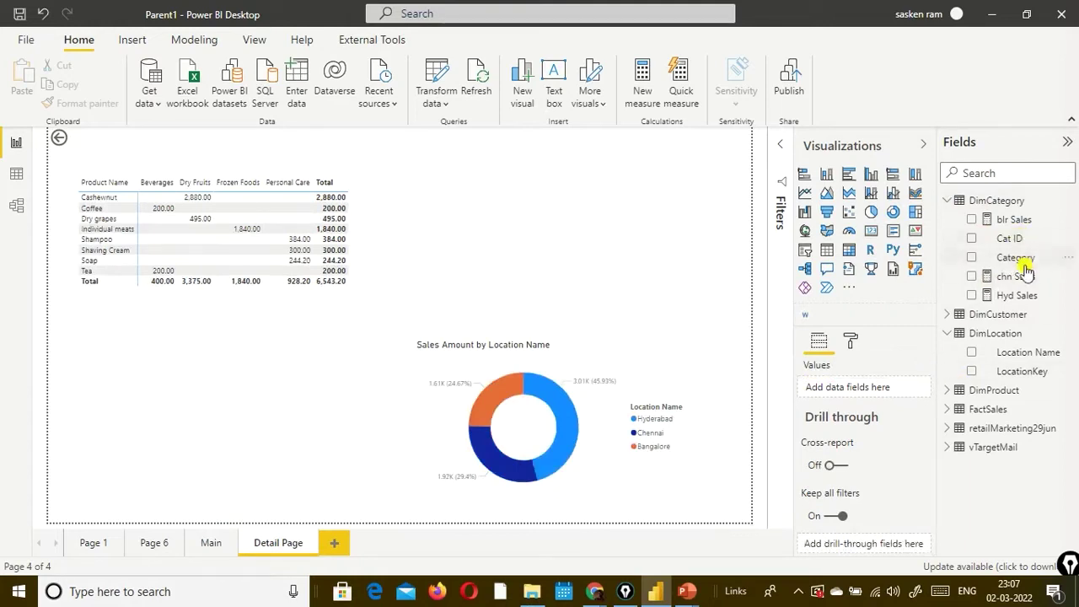
pyautogui.moveTo(1023, 267); pyautogui.dragTo(881, 555)
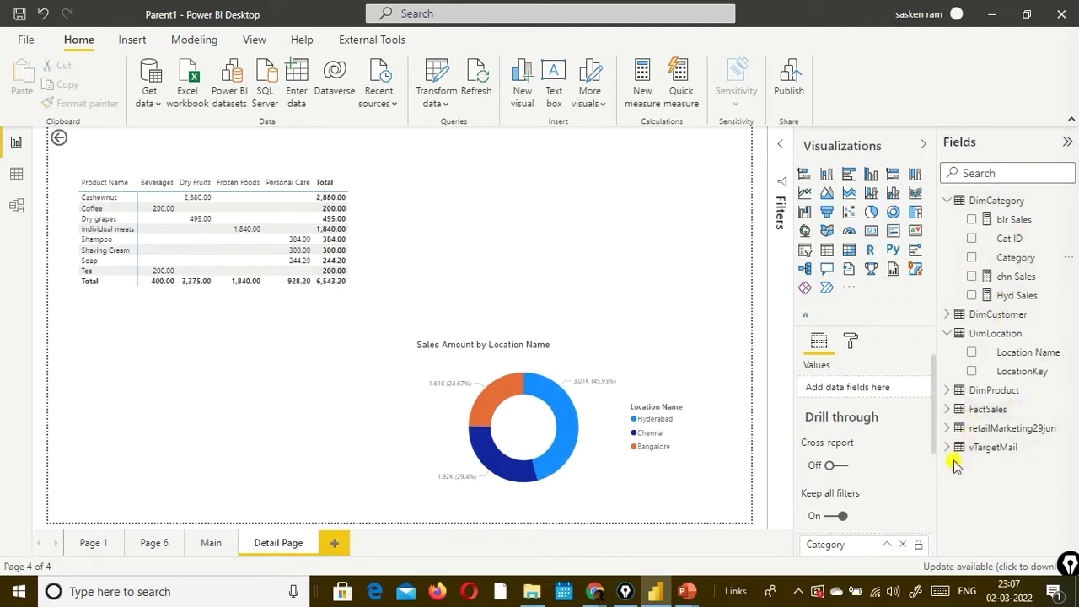
# Try to add Location Name from DimLocation as a second drill-through field beneath the expanded Category card.
pyautogui.click(950, 409)
pyautogui.click(950, 408)
pyautogui.moveTo(999, 353); pyautogui.dragTo(868, 567)
pyautogui.scroll(-5, 887, 501)
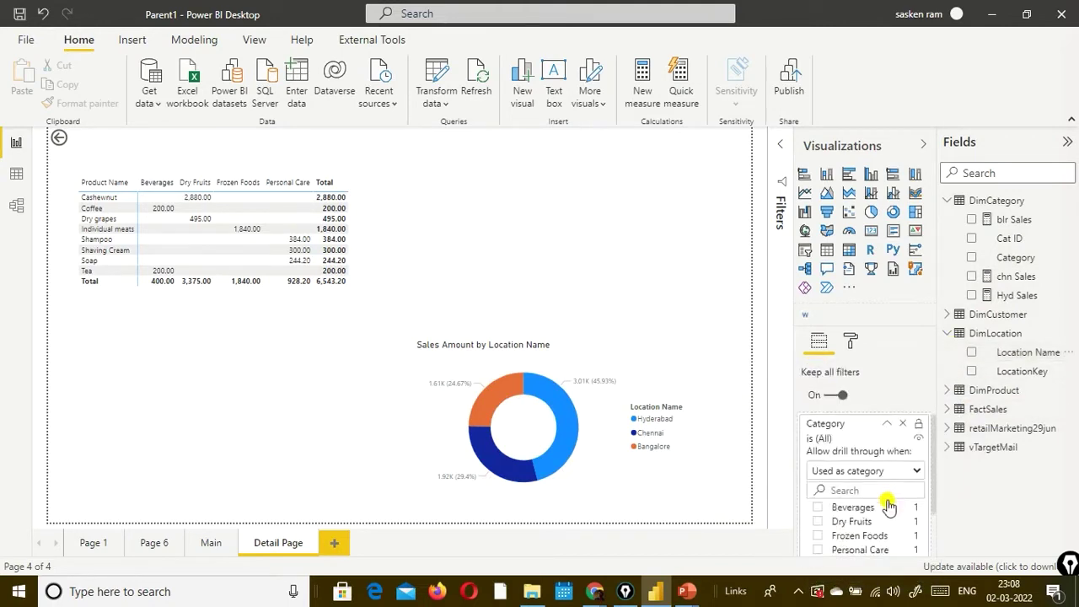
pyautogui.scroll(5, 886, 511)
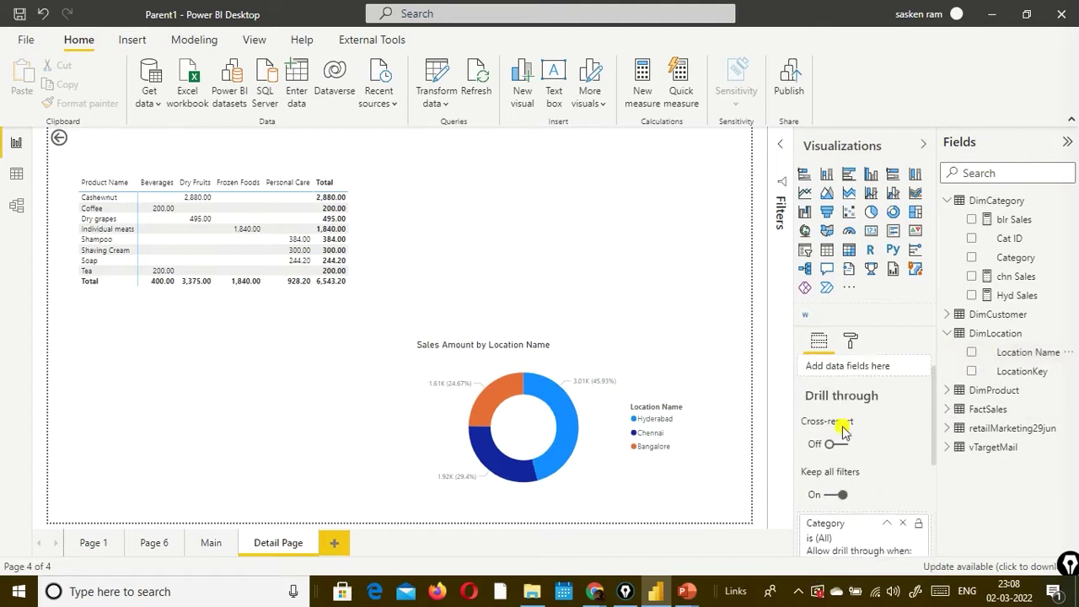
pyautogui.scroll(-5, 843, 447)
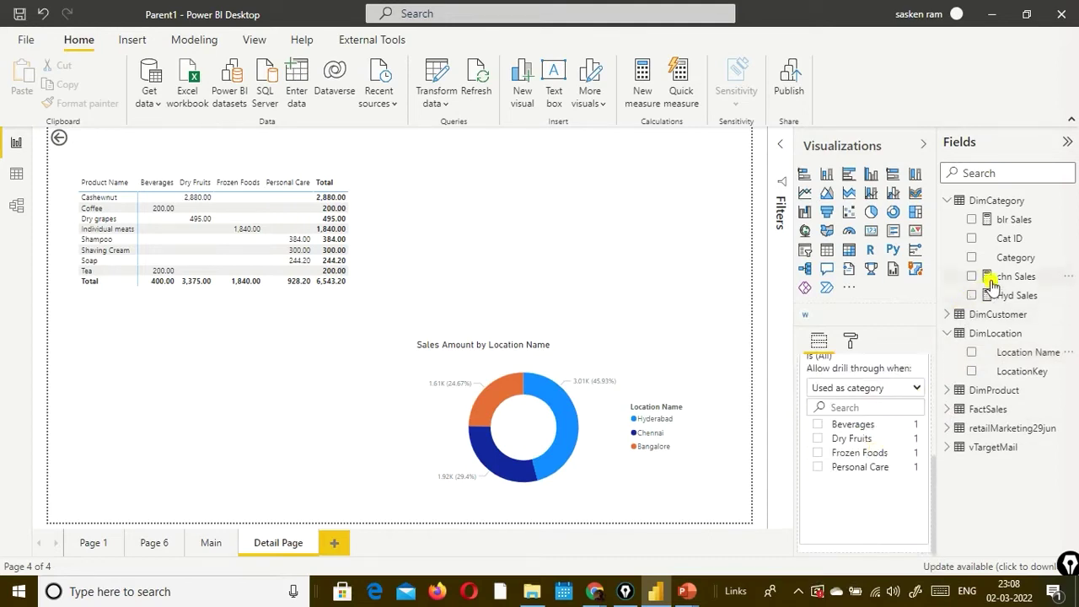
pyautogui.moveTo(1027, 352); pyautogui.dragTo(888, 560)
pyautogui.scroll(3, 888, 489)
pyautogui.scroll(-3, 889, 475)
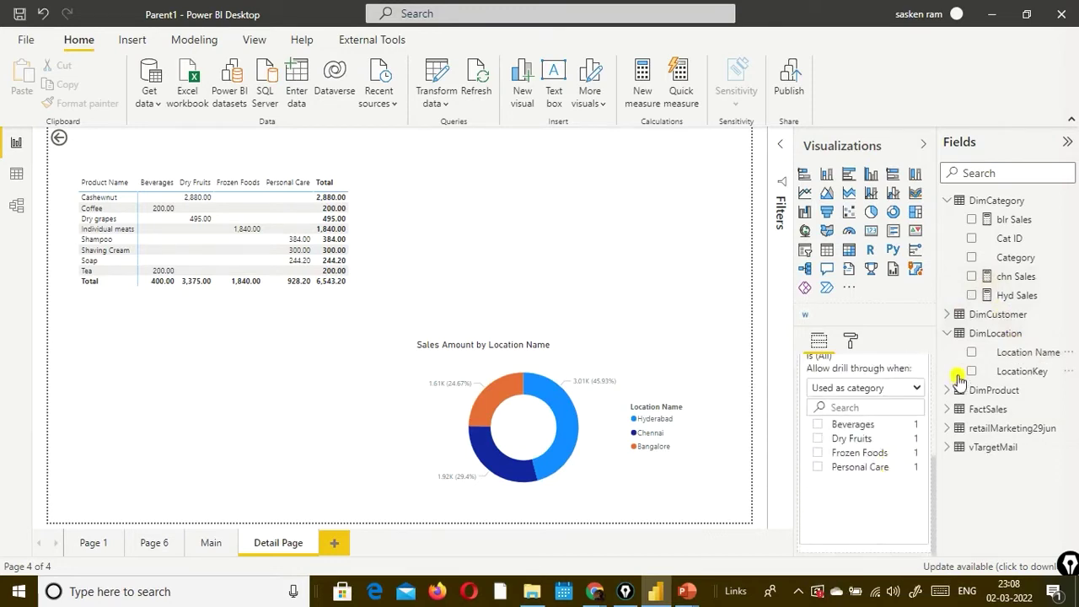
pyautogui.moveTo(1020, 355); pyautogui.dragTo(869, 564)
pyautogui.scroll(3, 873, 524)
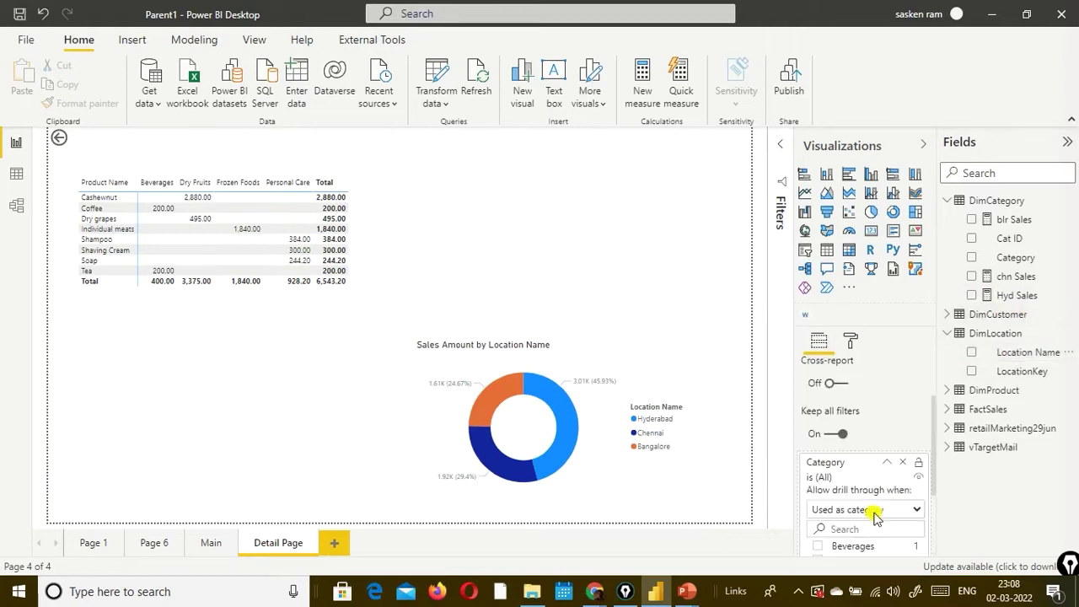
pyautogui.scroll(-3, 873, 502)
pyautogui.moveTo(1012, 353); pyautogui.dragTo(867, 560)
pyautogui.scroll(5, 877, 523)
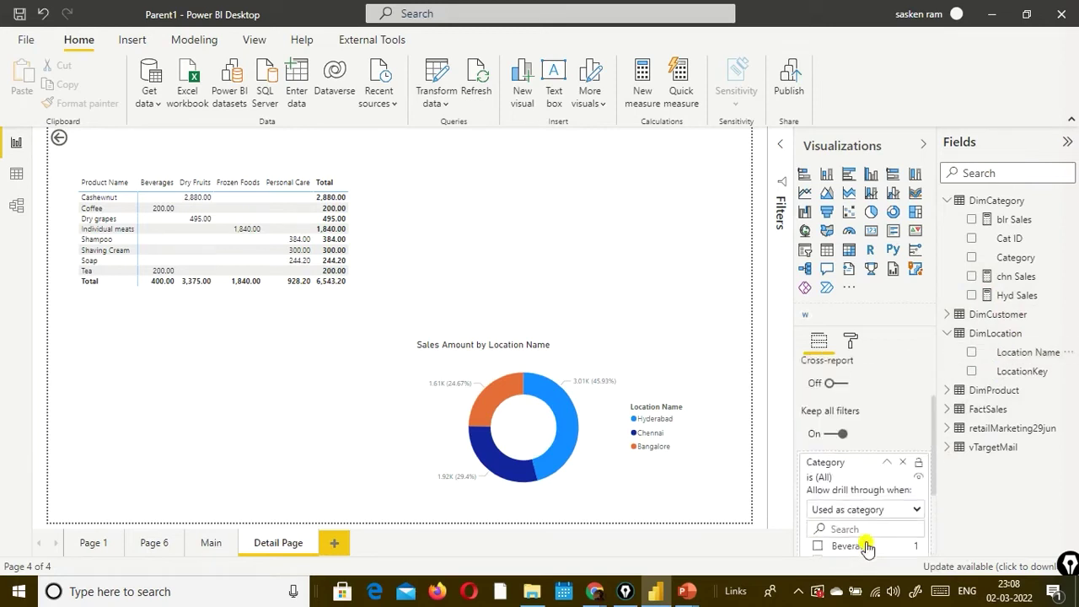
# Collapse the Category drill-through card and add Location Name from DimLocation as a second drill-through field below it.
pyautogui.click(889, 524)
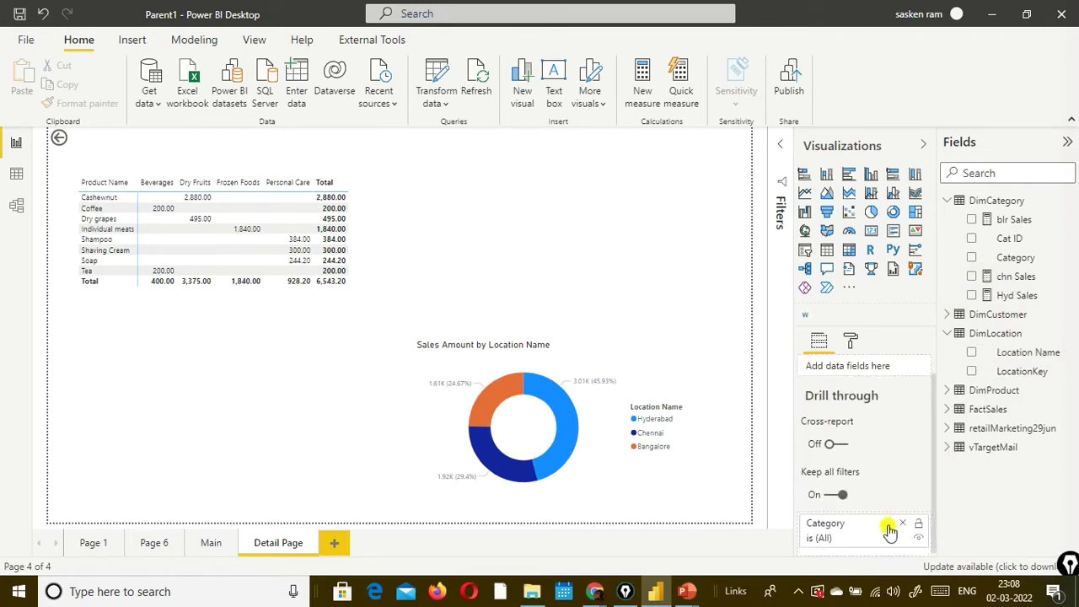
pyautogui.moveTo(1010, 362); pyautogui.dragTo(861, 562)
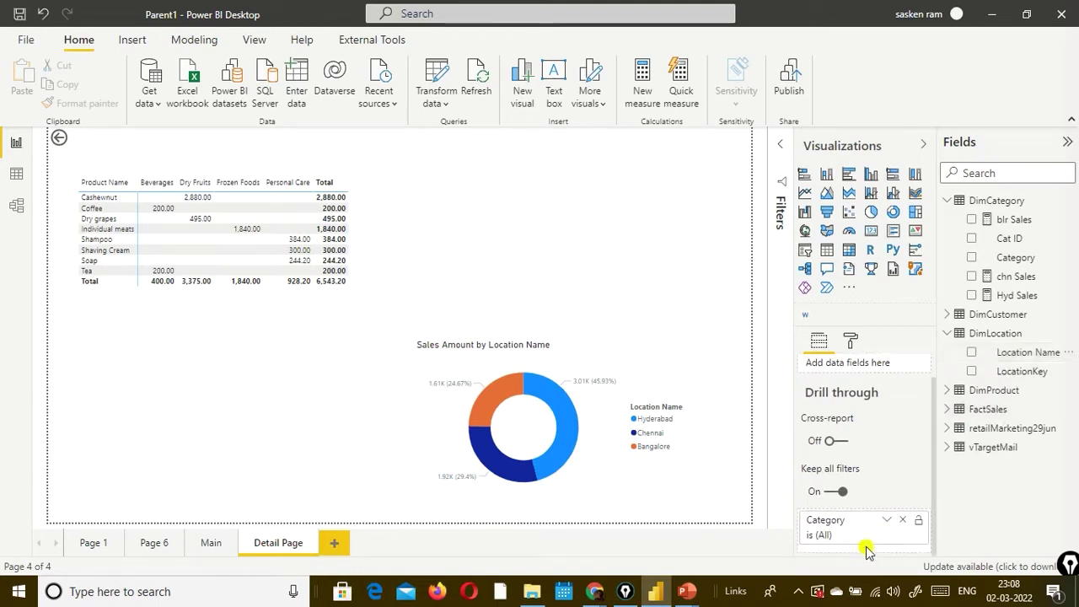
pyautogui.moveTo(991, 358); pyautogui.dragTo(812, 527)
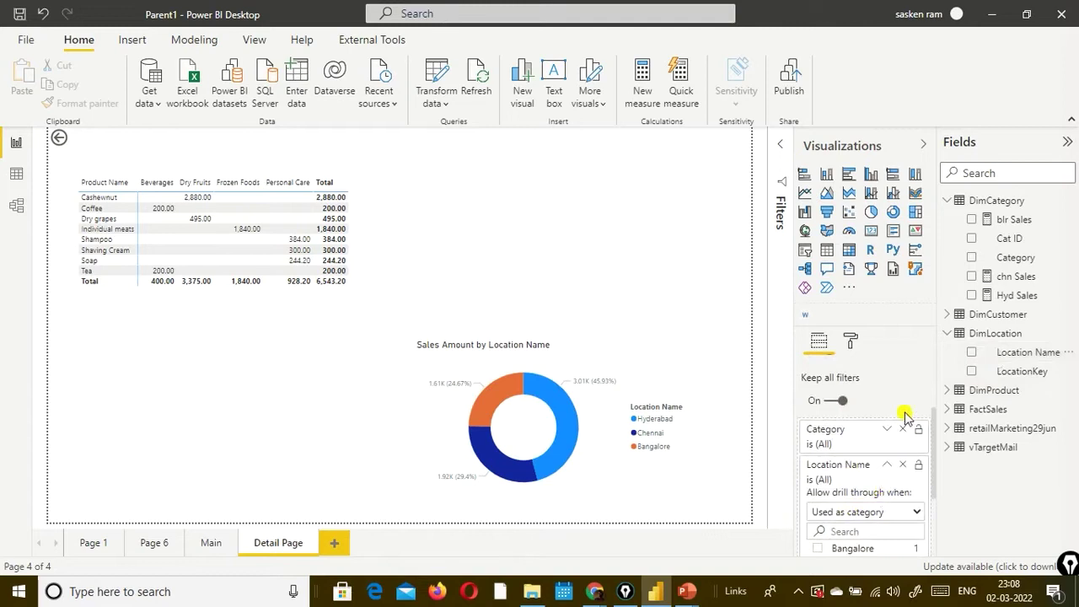
pyautogui.scroll(1, 896, 430)
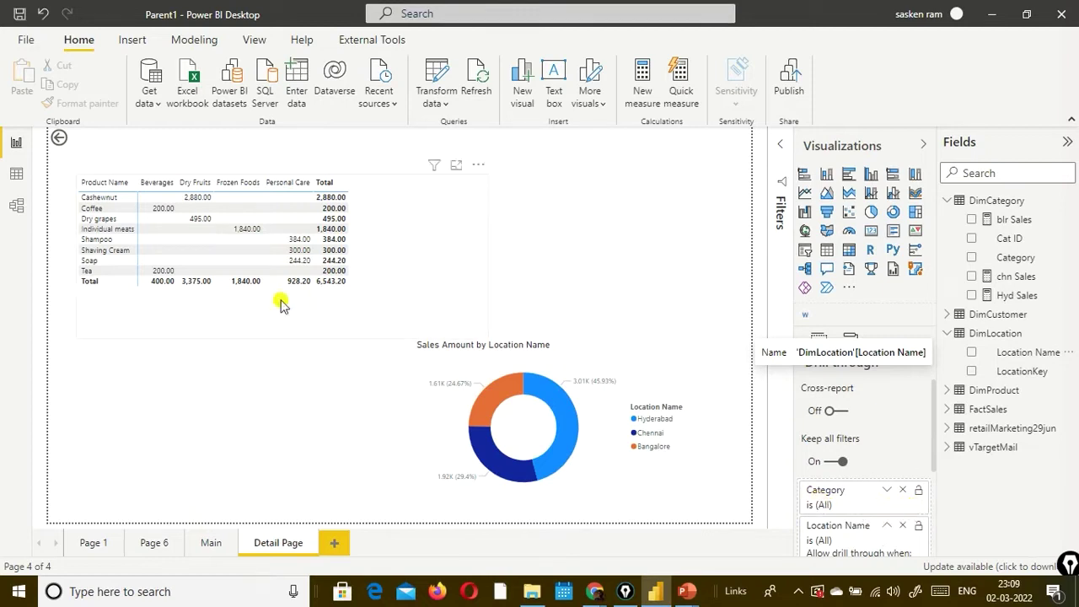
pyautogui.scroll(-2, 877, 529)
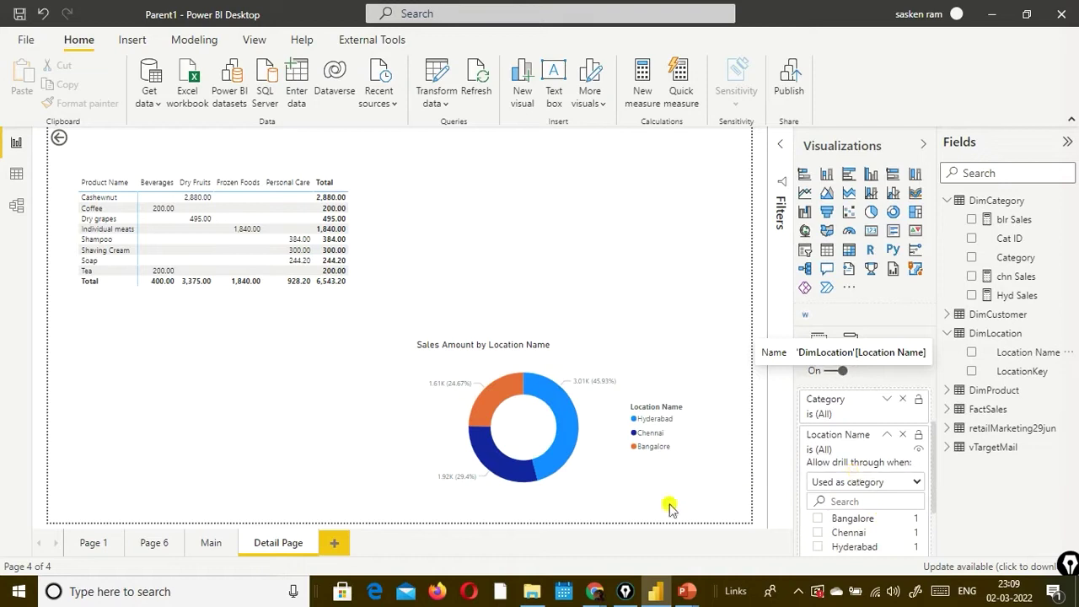
# On the Main page, check the drill-through hint on the Bangalore column and the drill-through targets of a category row in the matrix.
pyautogui.click(211, 544)
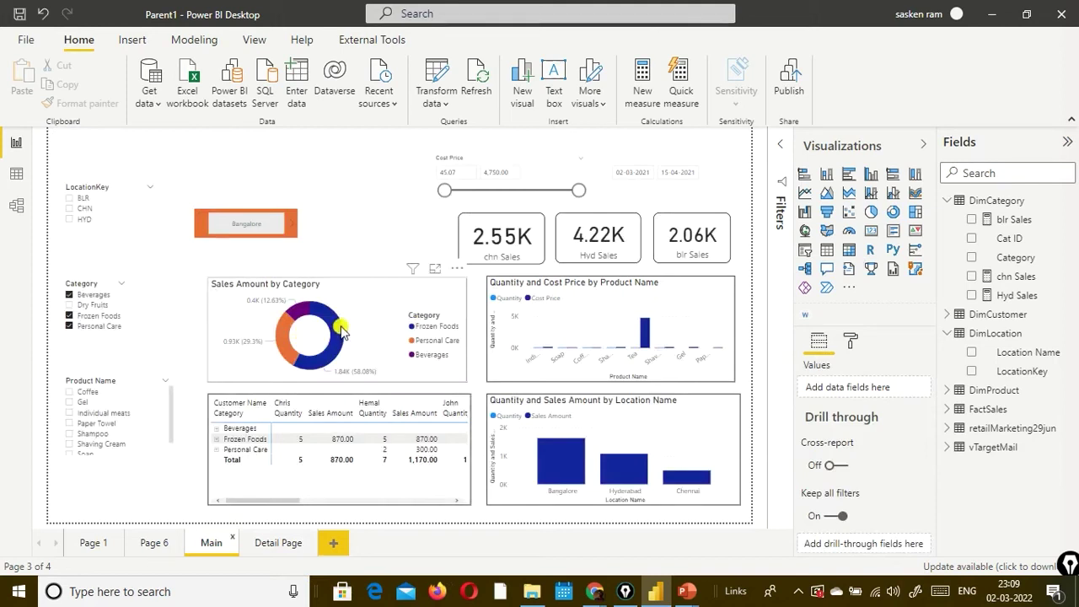
pyautogui.moveTo(341, 331)
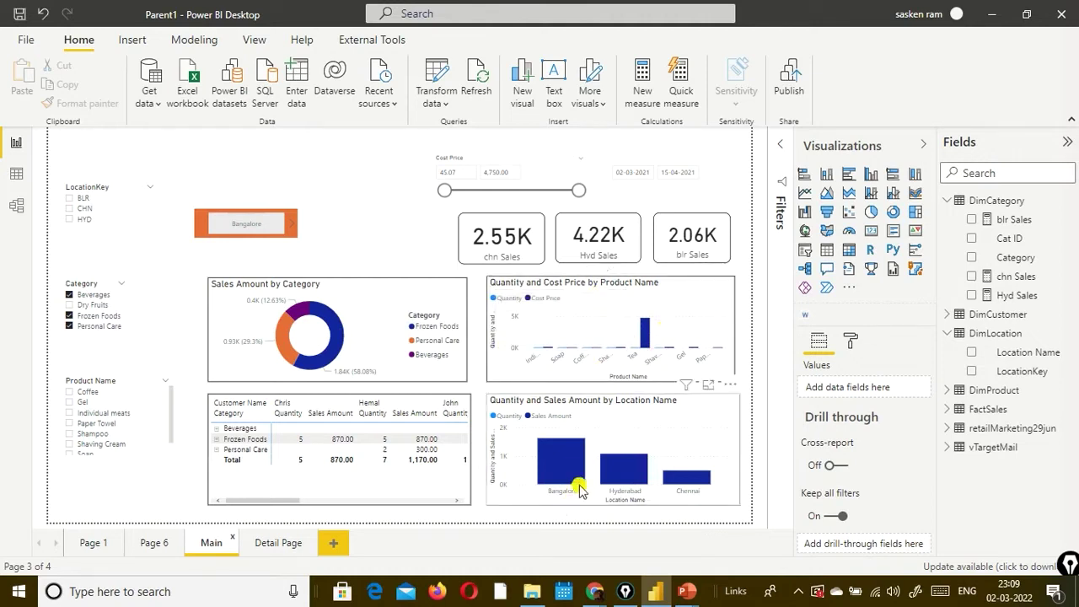
pyautogui.moveTo(569, 487)
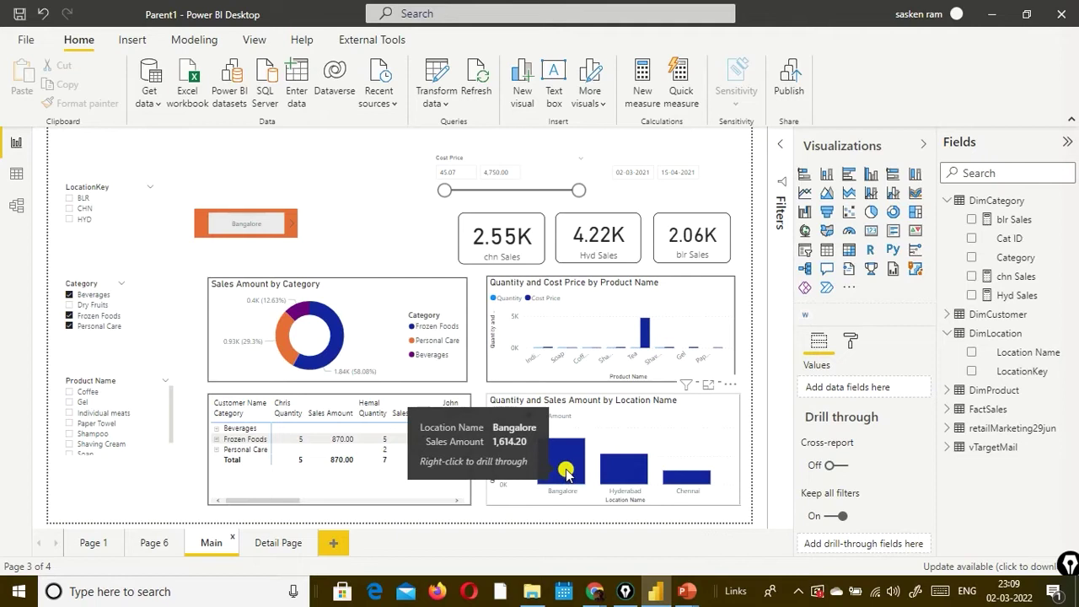
pyautogui.rightClick(267, 445)
pyautogui.moveTo(355, 380)
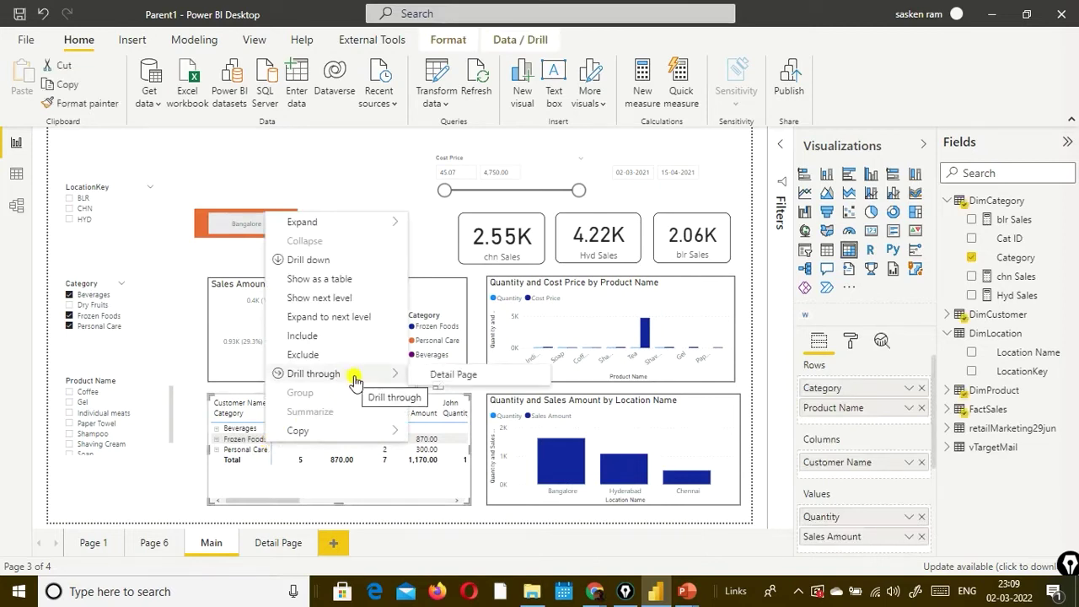
pyautogui.moveTo(291, 426)
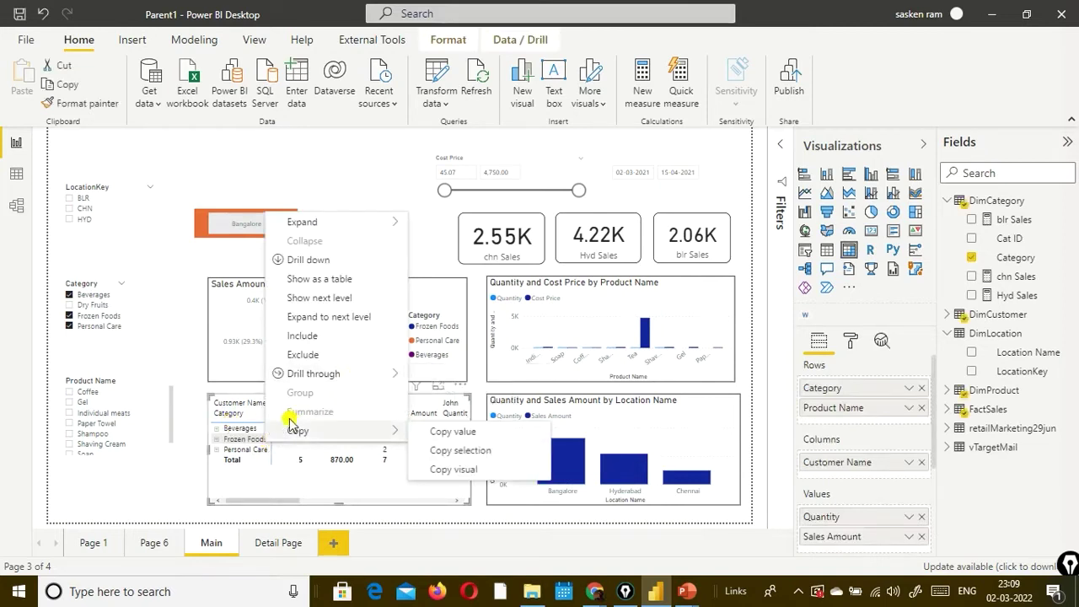
pyautogui.click(217, 405)
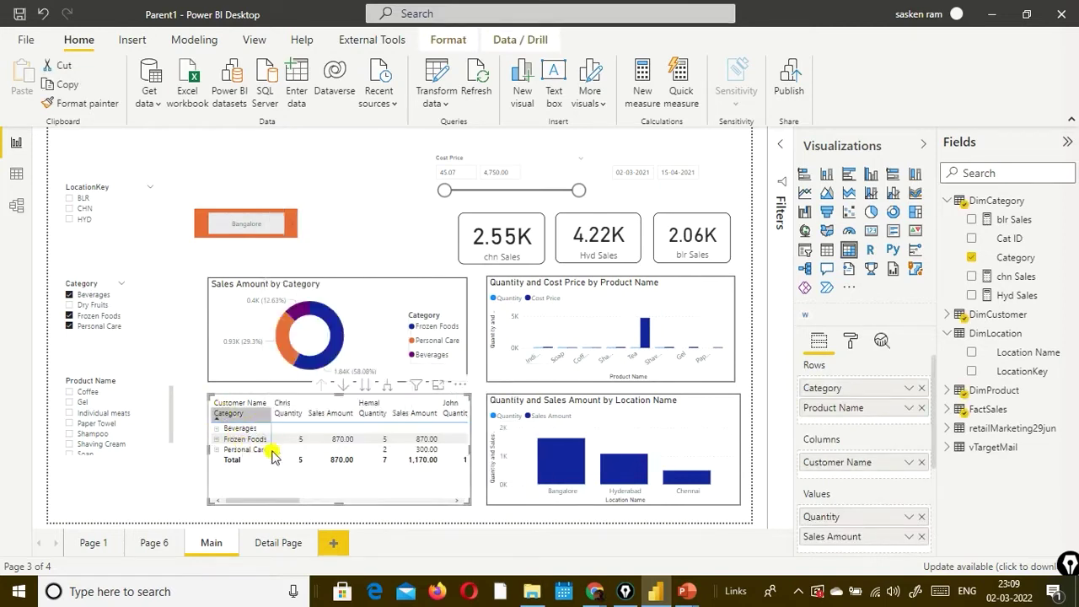
# Check whether the tallest column of the Quantity and Cost Price by Product Name chart offers drill-through.
pyautogui.moveTo(565, 459)
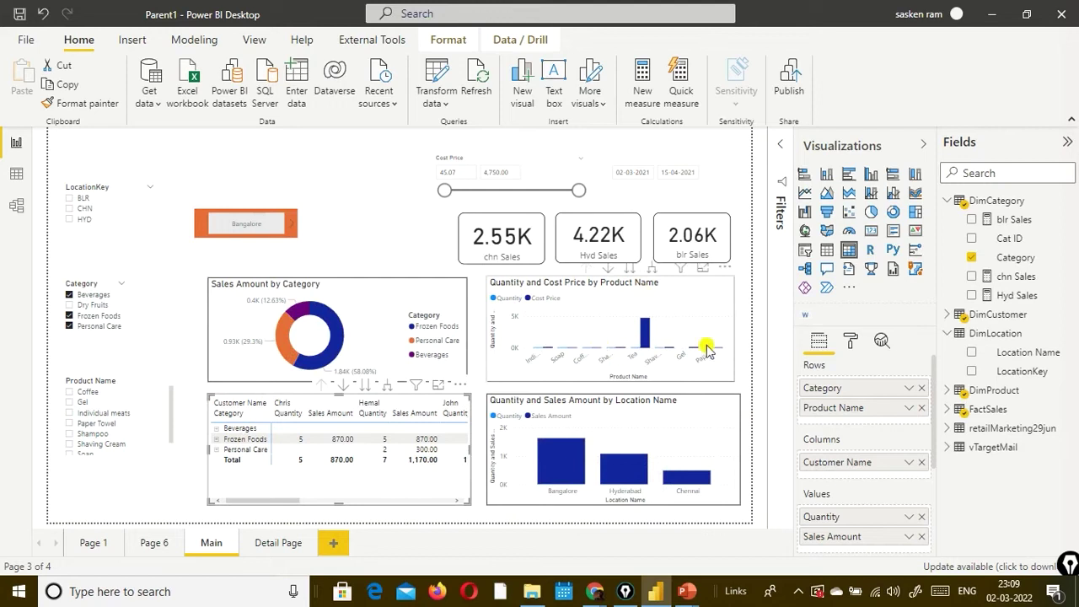
pyautogui.rightClick(640, 328)
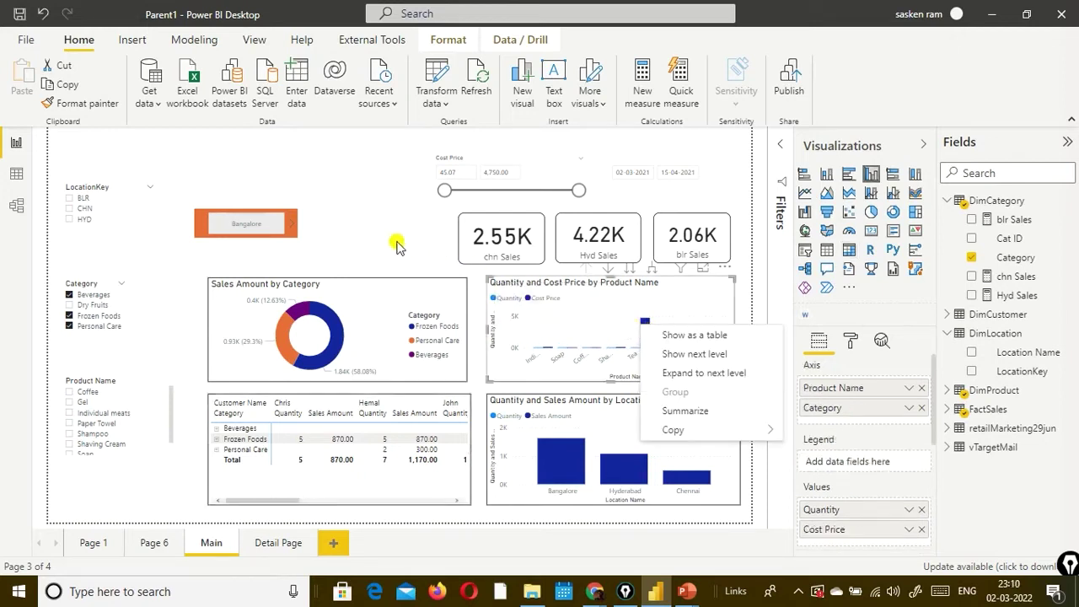
pyautogui.click(363, 289)
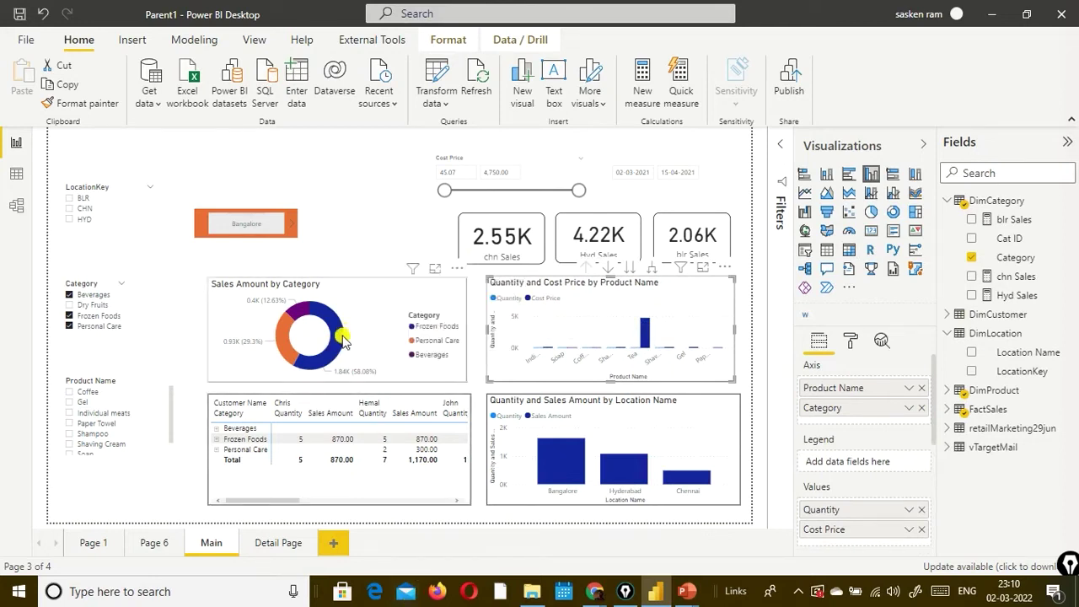
# Drill through from the Personal Care slice of the Sales Amount by Category donut to the Detail Page and review its drill-through filters.
pyautogui.moveTo(284, 350)
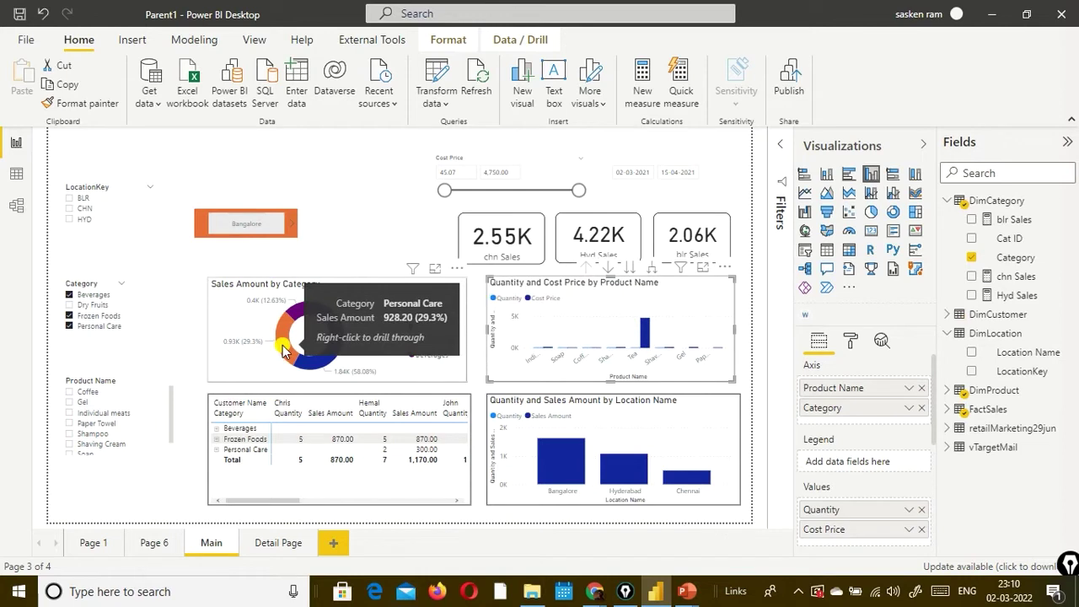
pyautogui.rightClick(284, 350)
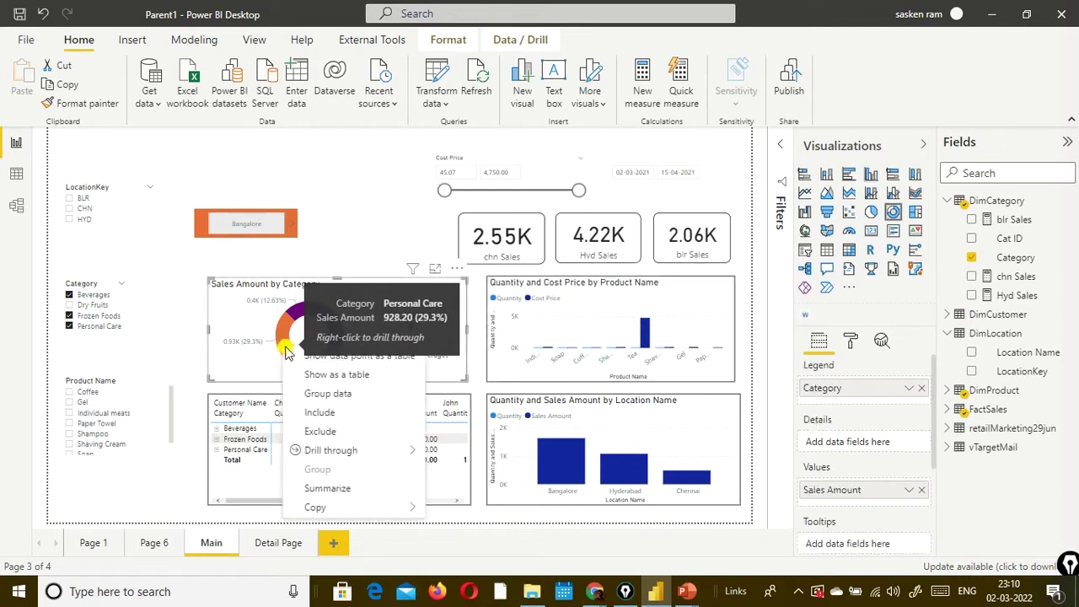
pyautogui.moveTo(351, 450)
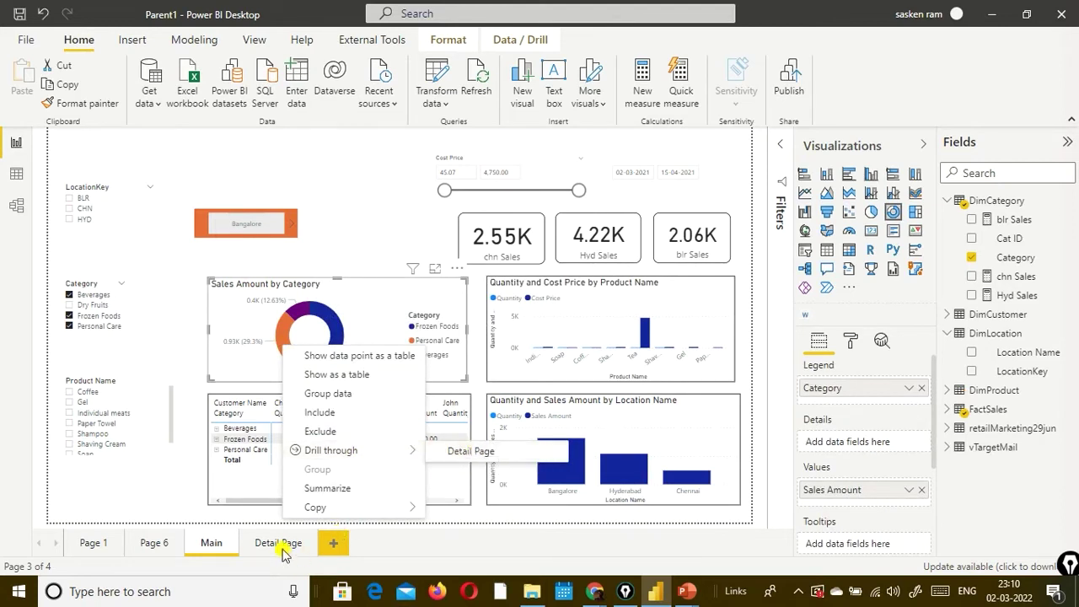
pyautogui.click(483, 452)
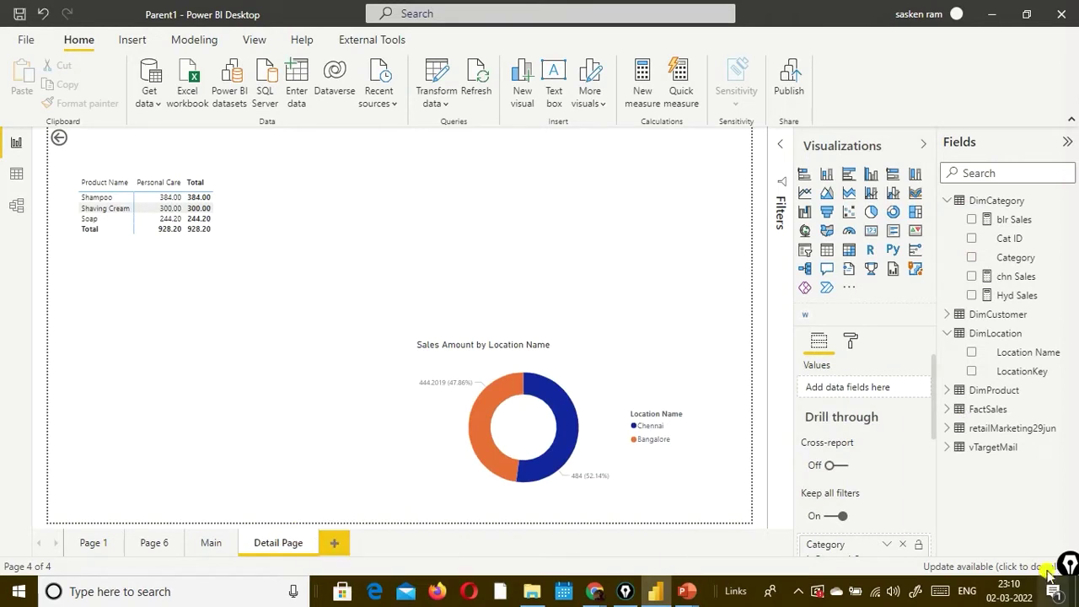
pyautogui.scroll(-5, 904, 488)
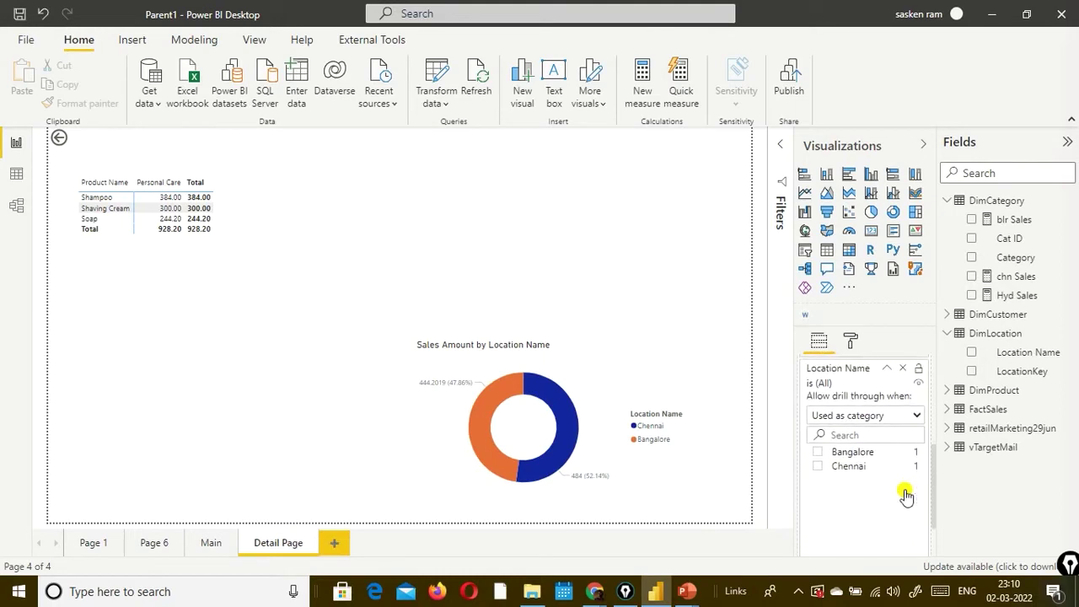
pyautogui.scroll(1, 906, 496)
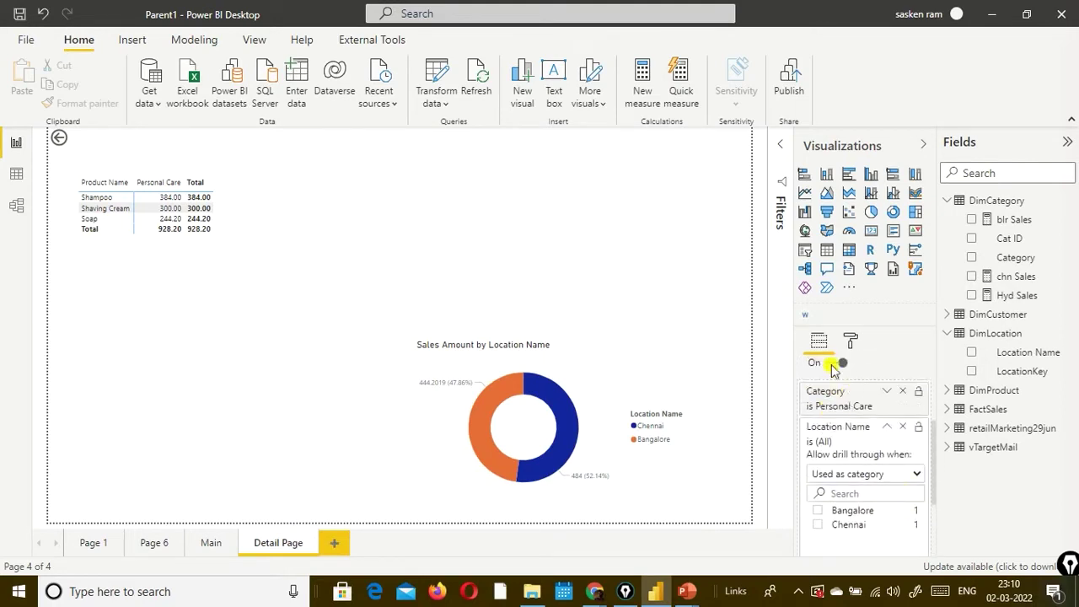
# Expand the carried-over Category filter card below the Location Name drill-through field on the Detail Page and examine its checked categories.
pyautogui.scroll(2, 882, 429)
pyautogui.scroll(-4, 884, 447)
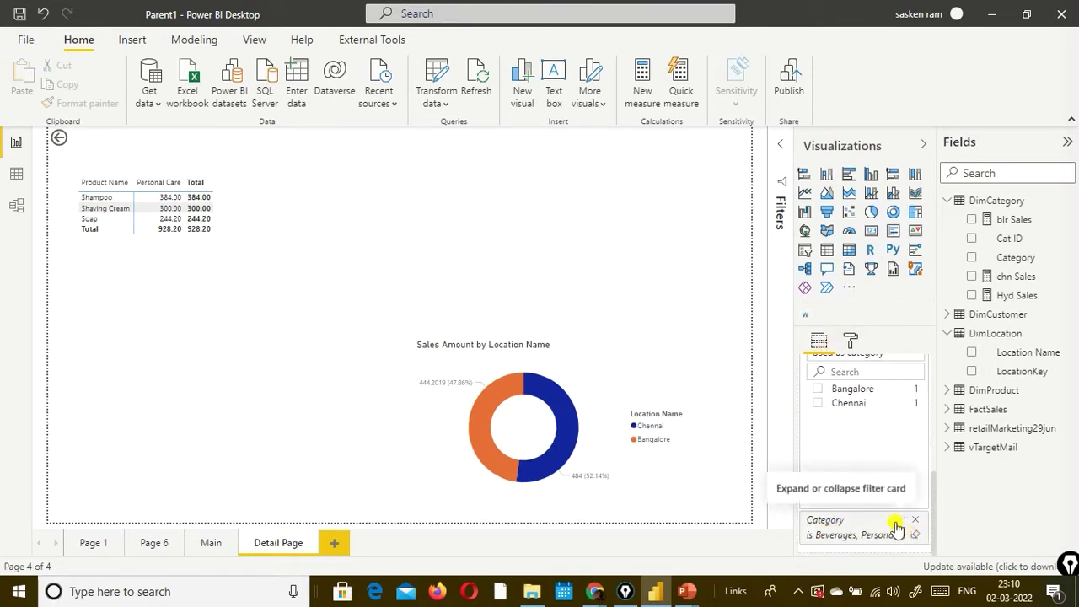
pyautogui.click(900, 527)
pyautogui.scroll(-3, 886, 536)
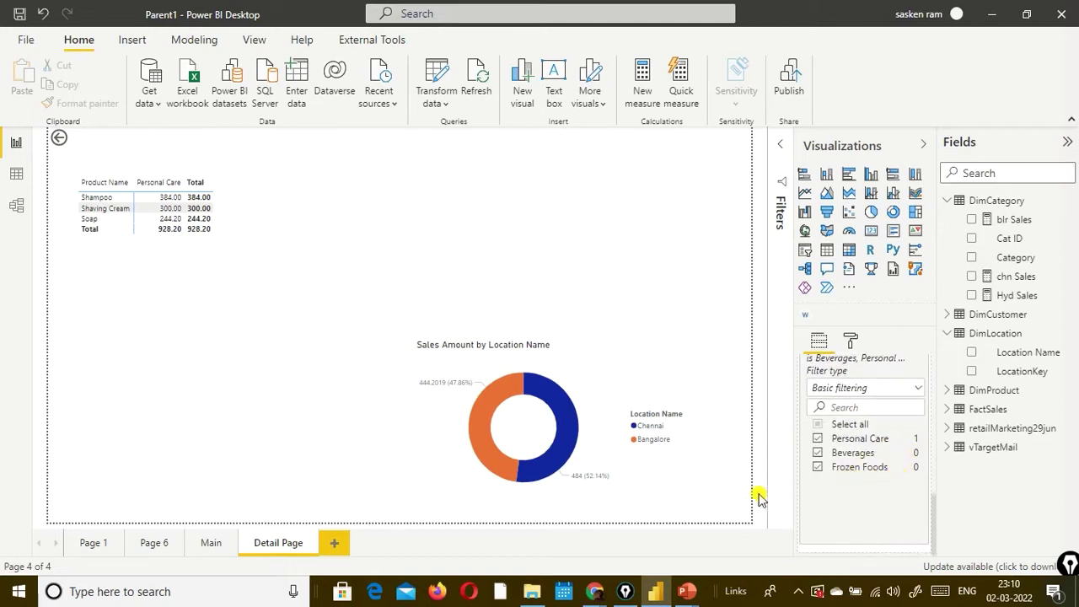
# Compare the drill-through settings of the Main page with the Category and Location Name drill-through filters on the Detail Page.
pyautogui.click(206, 544)
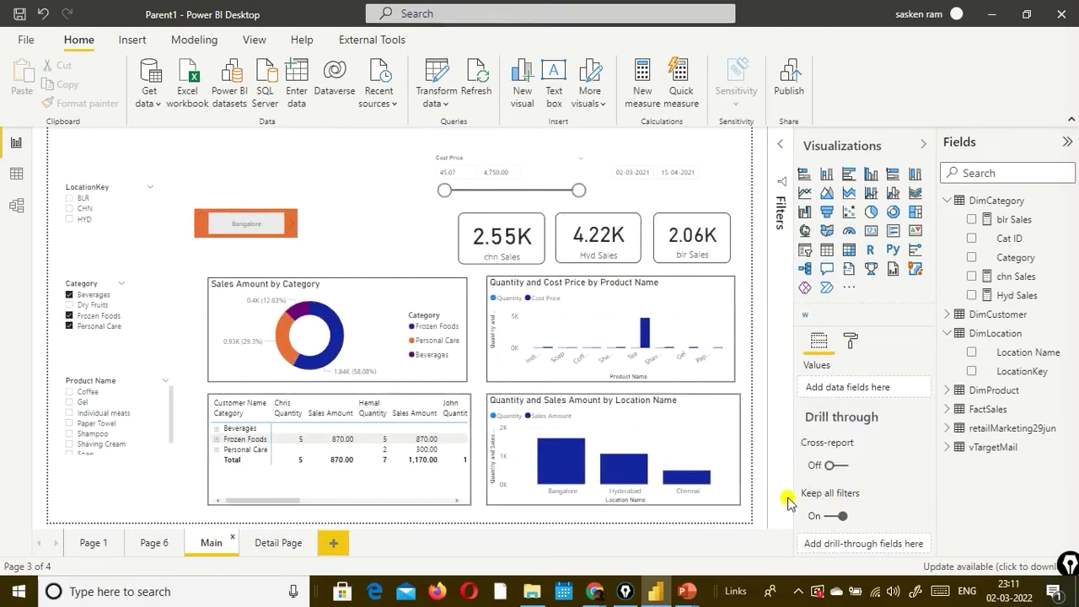
pyautogui.click(282, 543)
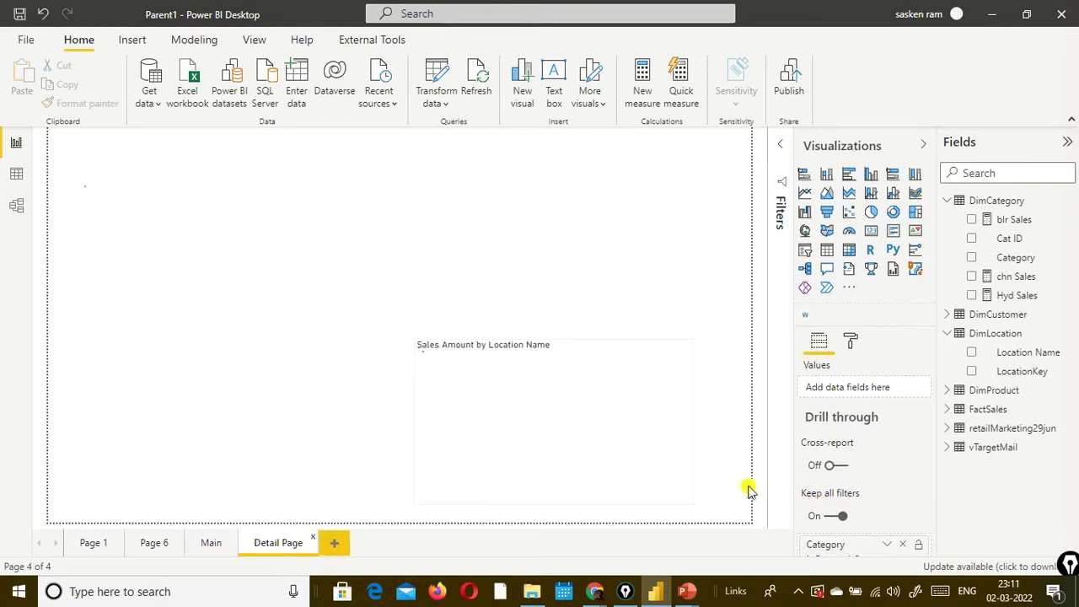
pyautogui.scroll(-1, 820, 493)
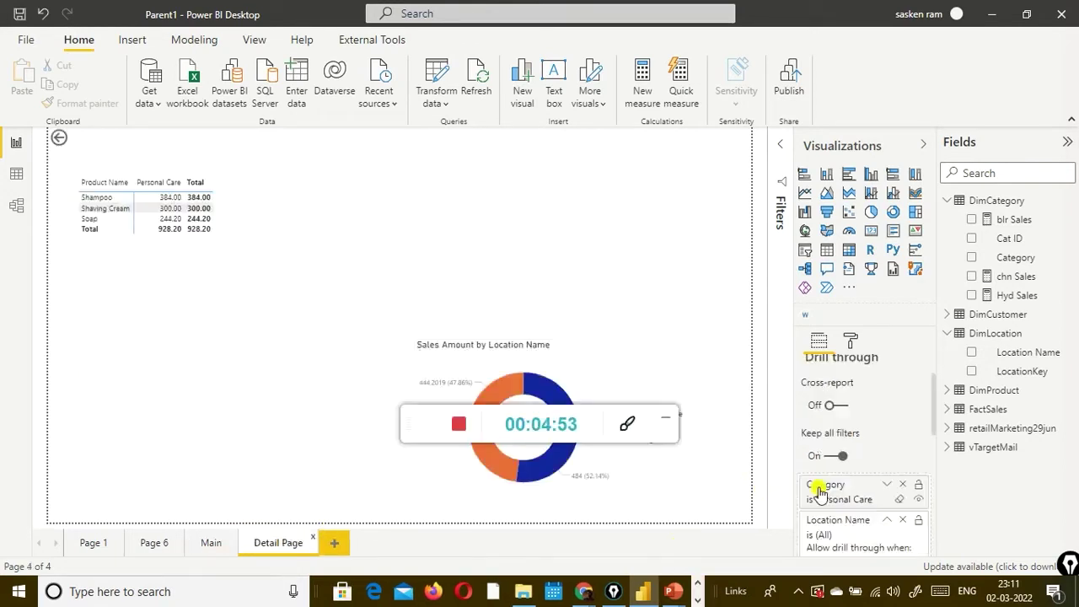
pyautogui.scroll(-1, 825, 497)
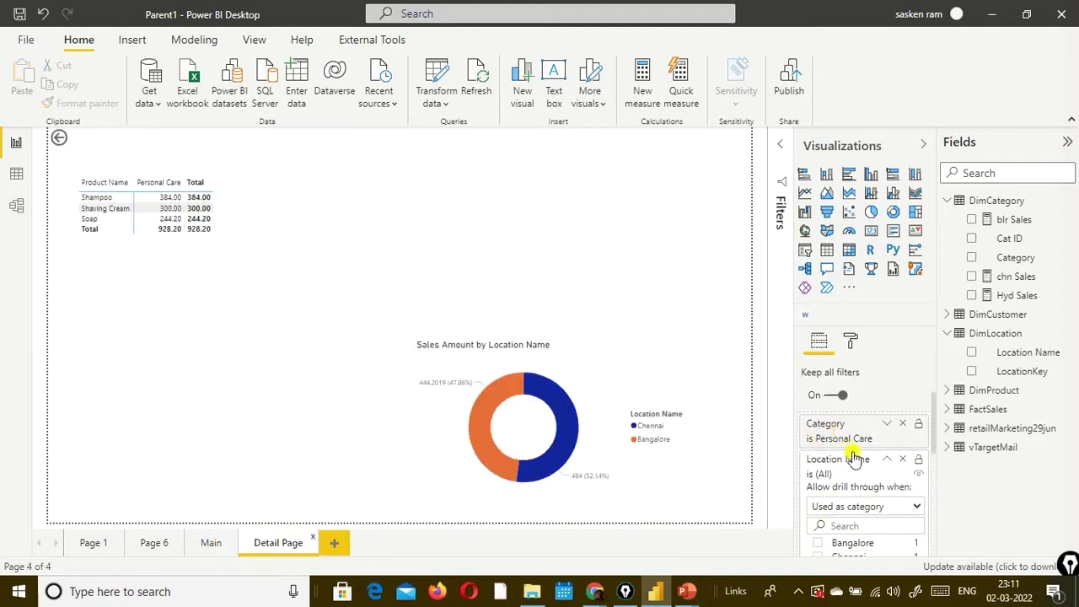
pyautogui.scroll(1, 852, 455)
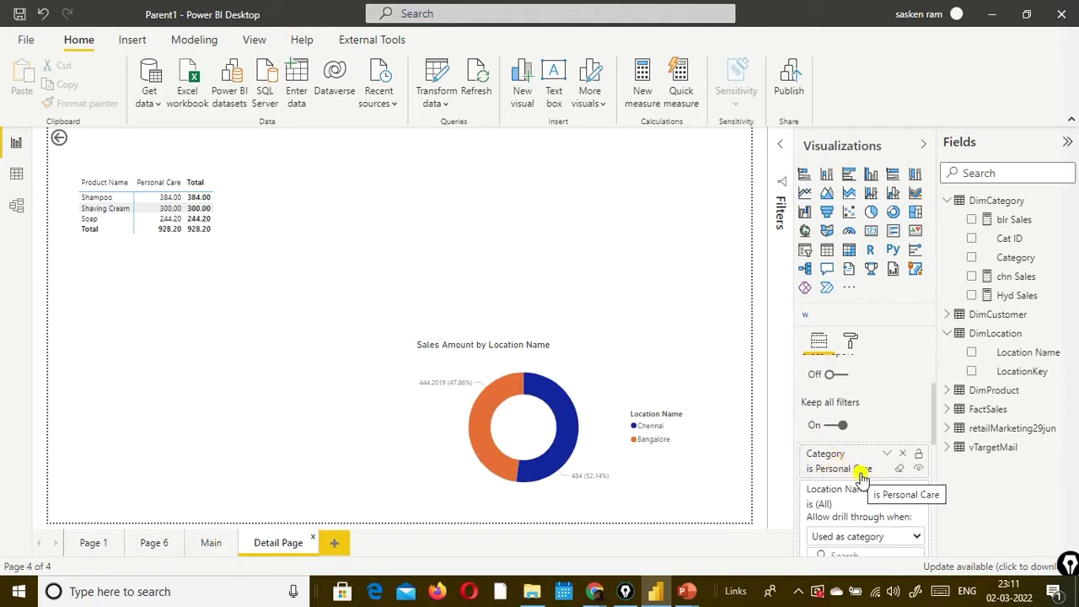
pyautogui.scroll(-3, 911, 510)
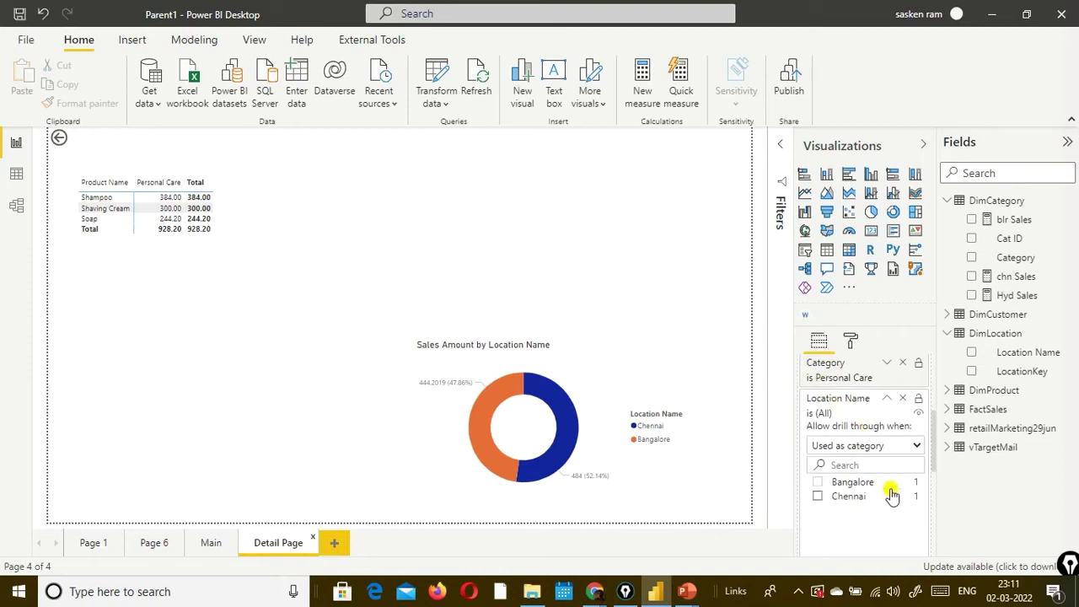
pyautogui.scroll(2, 901, 478)
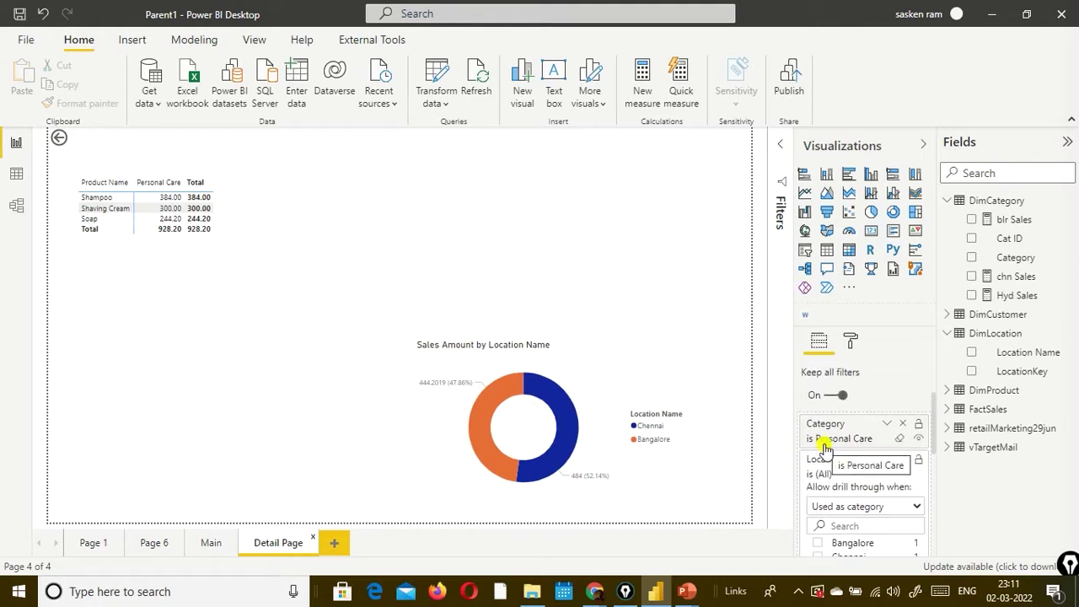
pyautogui.scroll(-3, 856, 455)
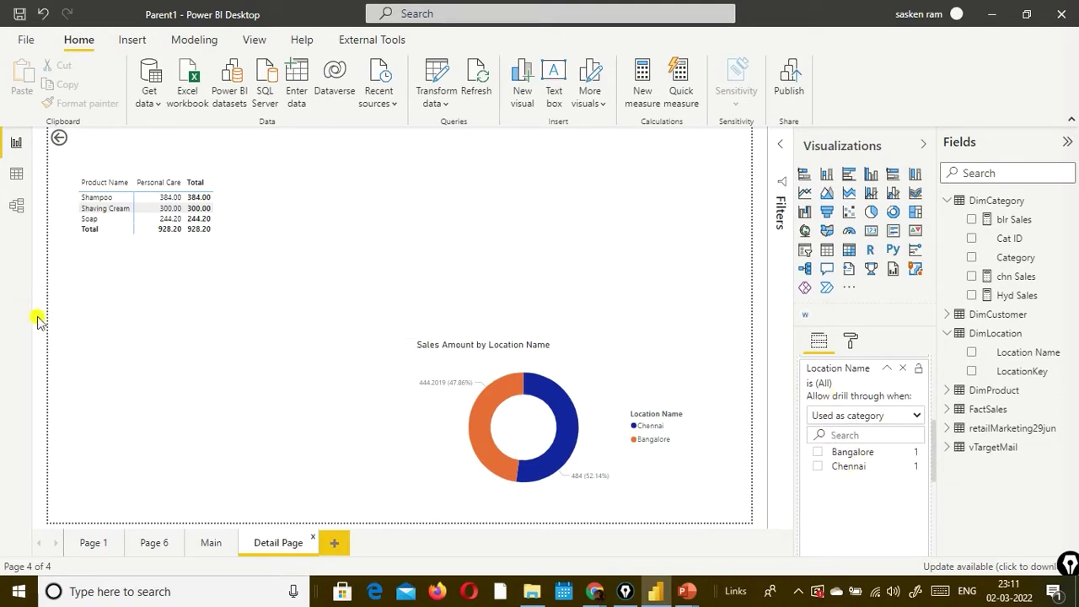
# On Main, select the Frozen Foods donut slice, drill through from the Bangalore column to the Detail Page, and review its drill-through filters.
pyautogui.click(211, 544)
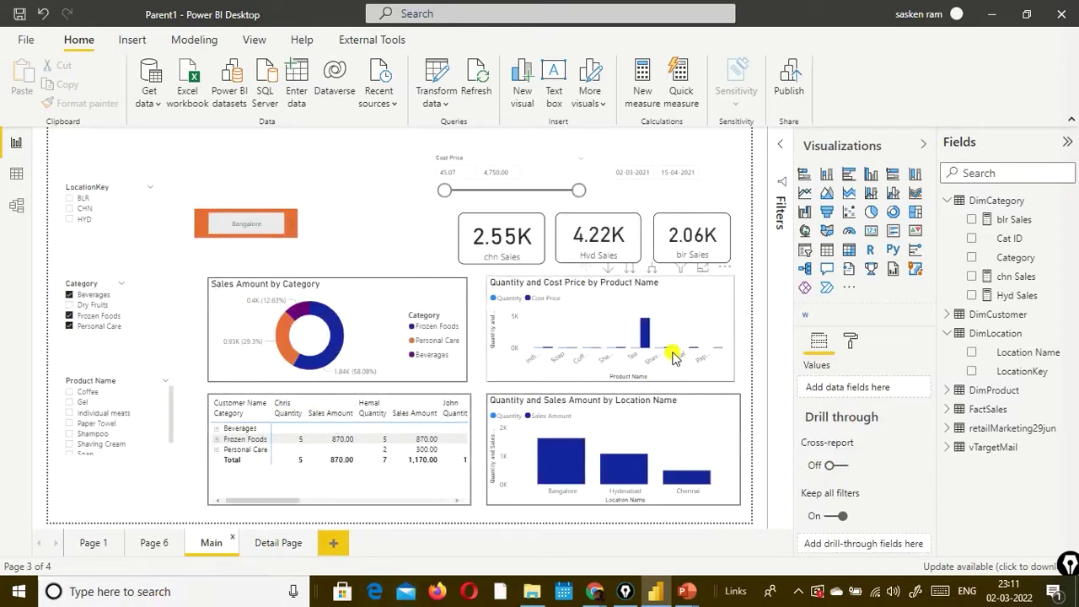
pyautogui.click(327, 361)
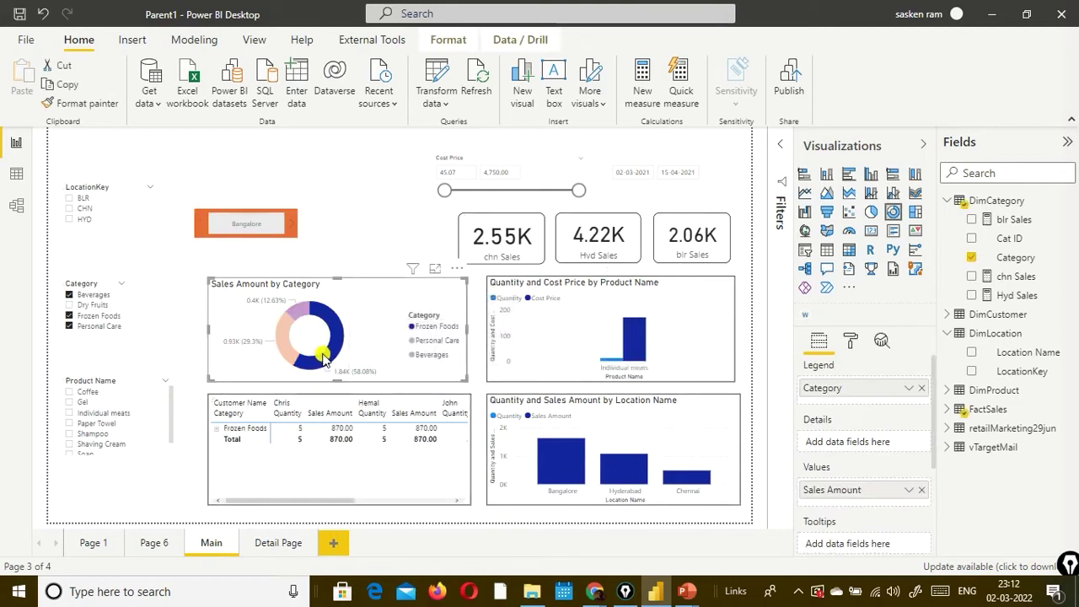
pyautogui.click(548, 479)
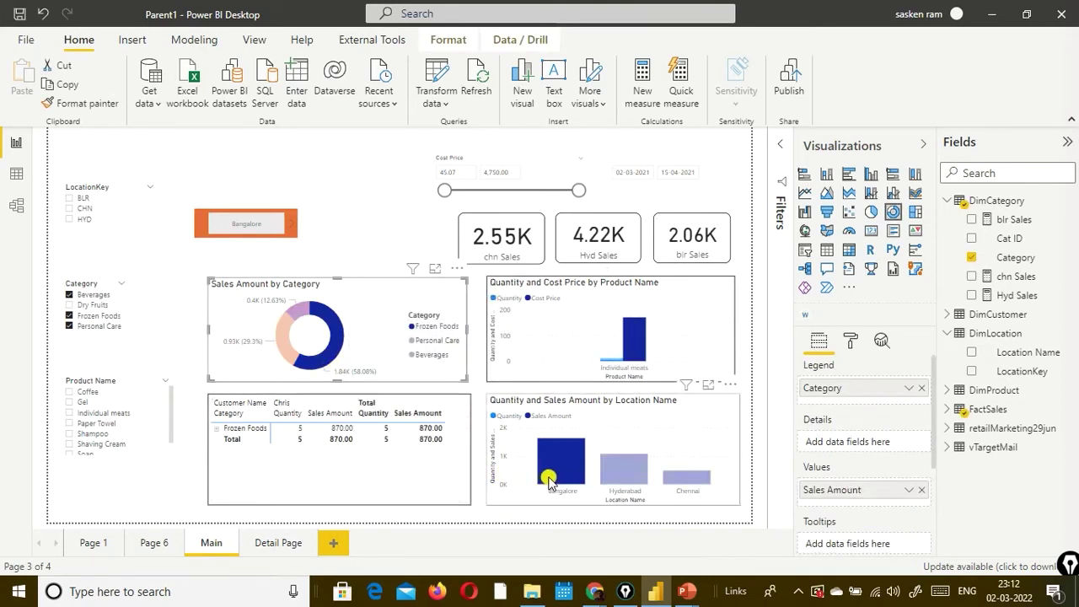
pyautogui.rightClick(548, 479)
pyautogui.moveTo(591, 393)
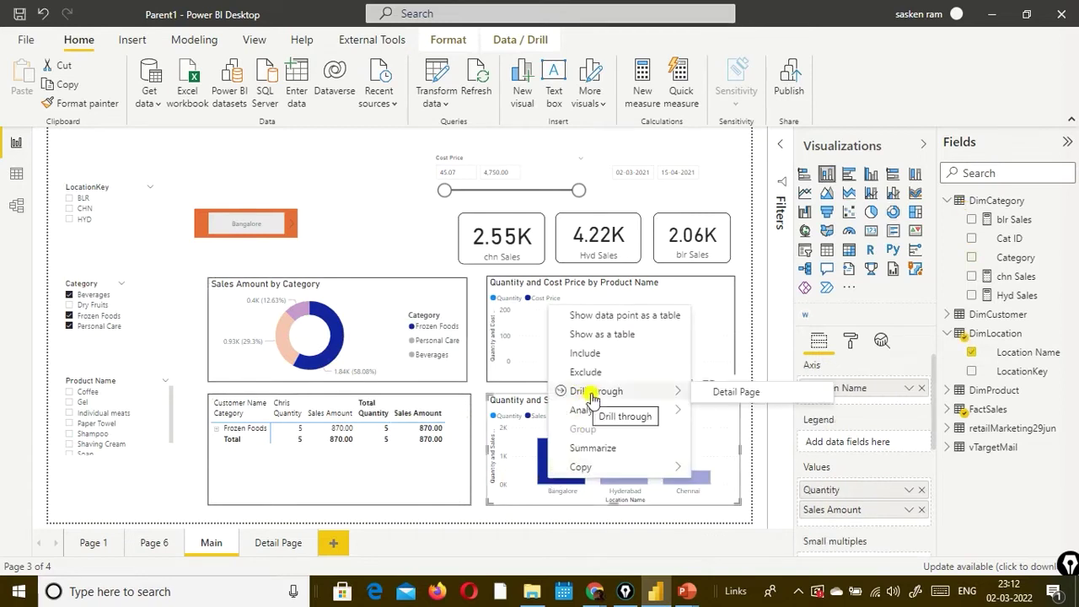
pyautogui.click(720, 400)
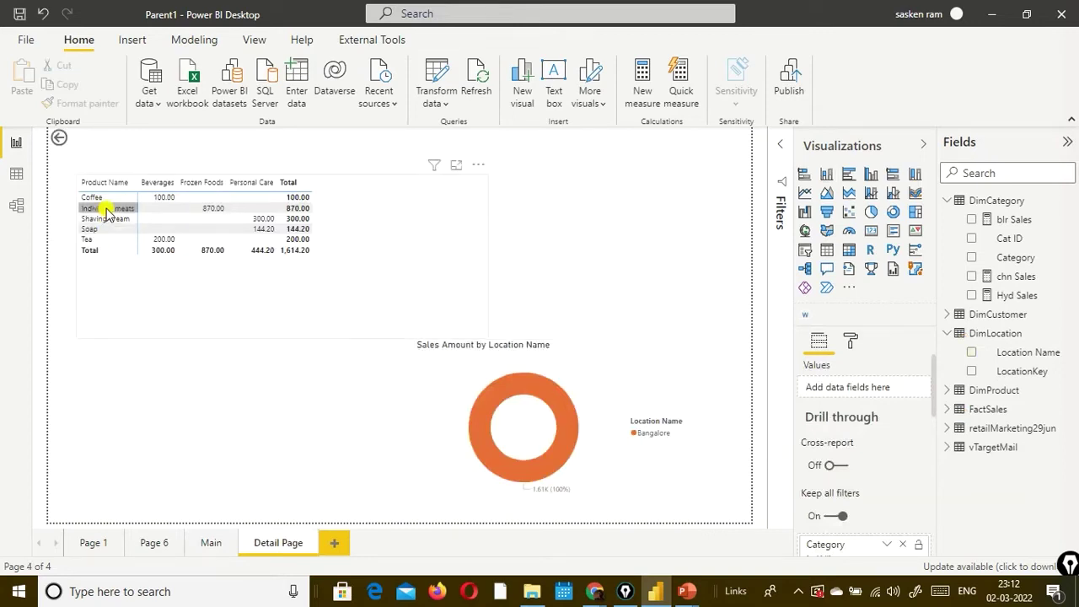
pyautogui.scroll(-5, 855, 414)
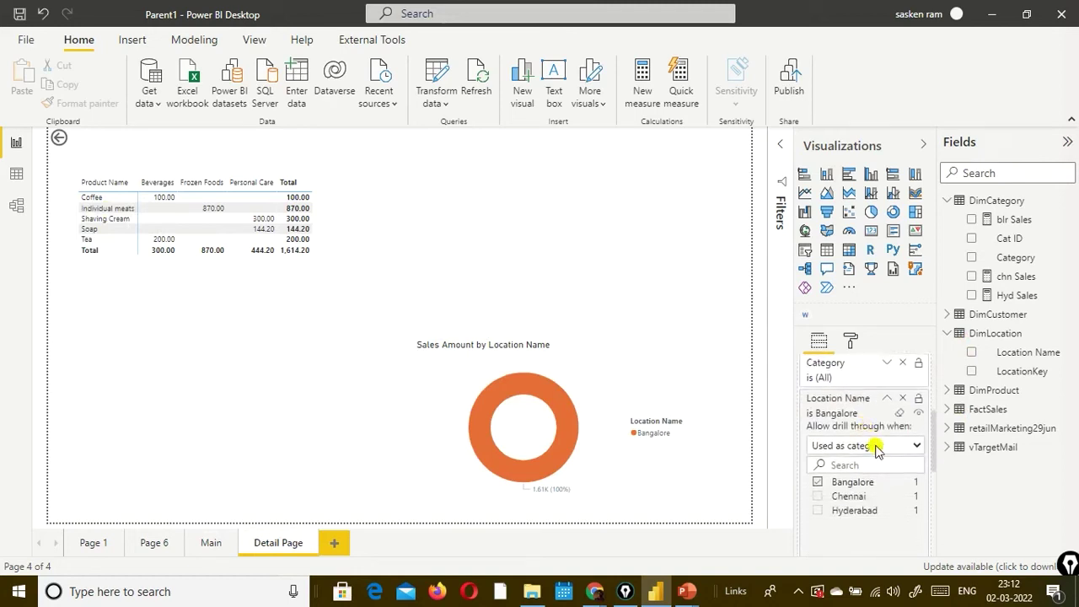
pyautogui.scroll(2, 876, 450)
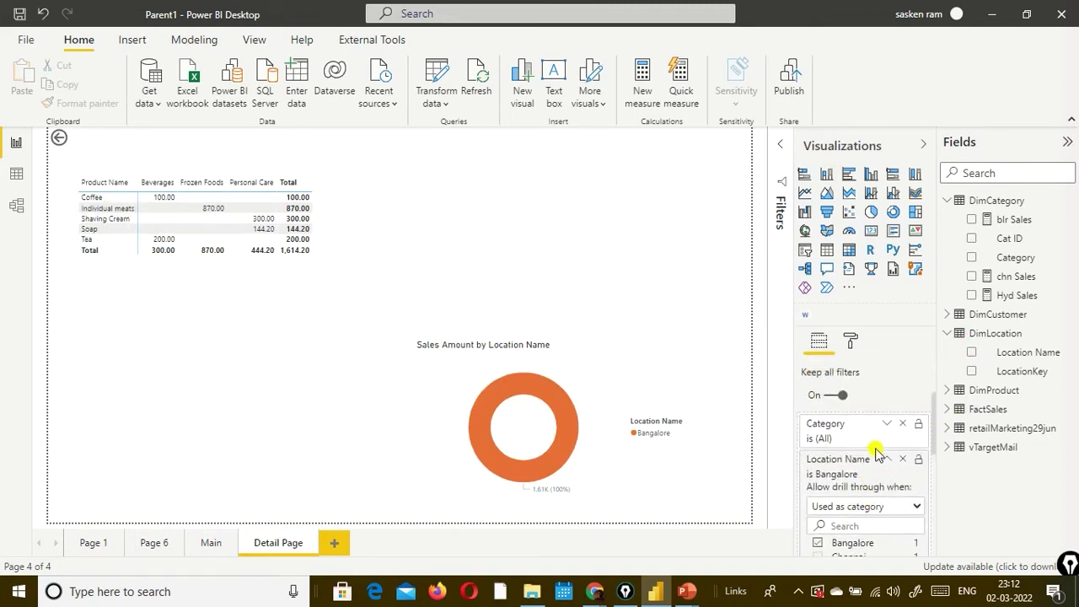
pyautogui.scroll(2, 876, 453)
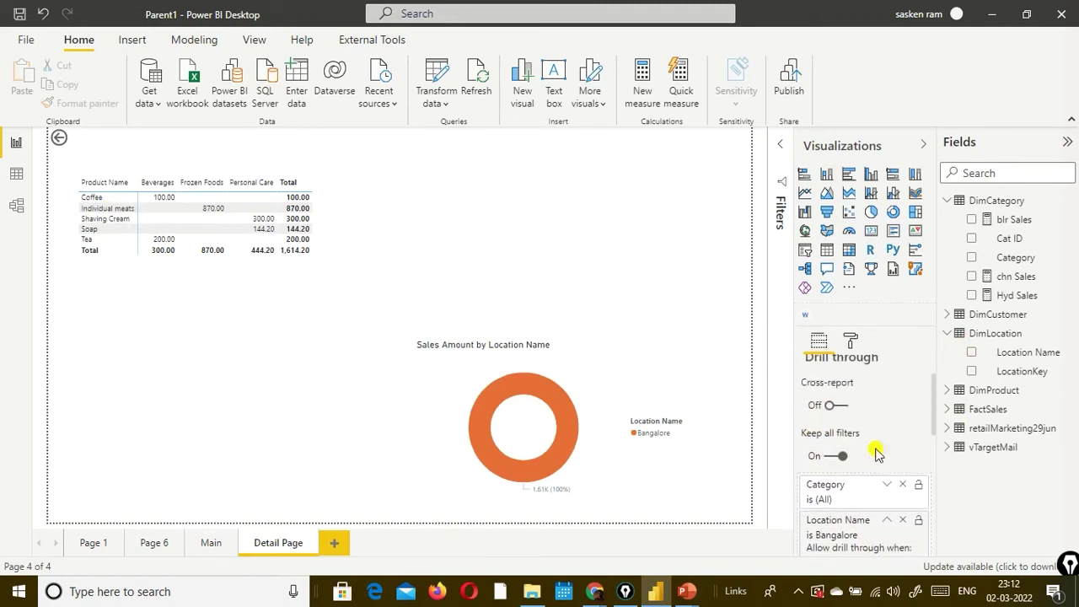
# Return to Main, reselect the Frozen Foods slice and the Bangalore column, and repeat the drill-through to the Detail Page.
pyautogui.click(210, 543)
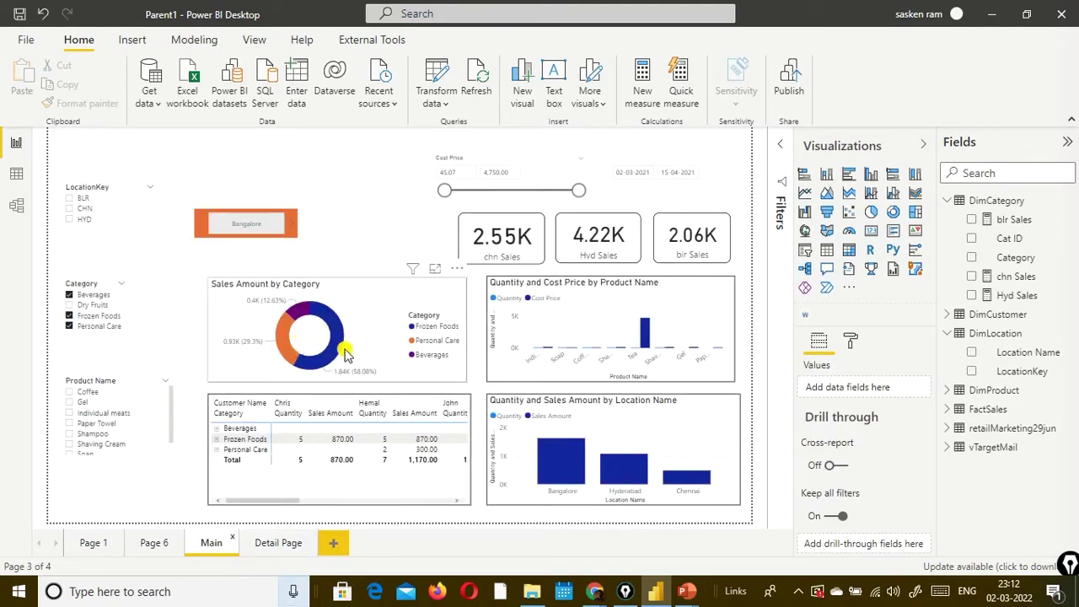
pyautogui.click(336, 348)
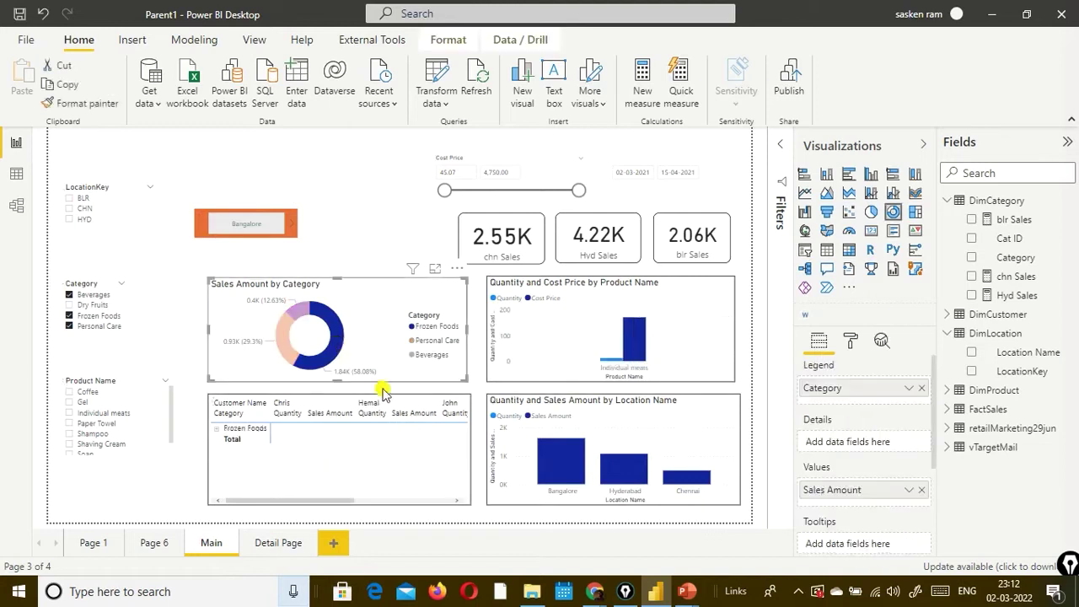
pyautogui.moveTo(573, 455)
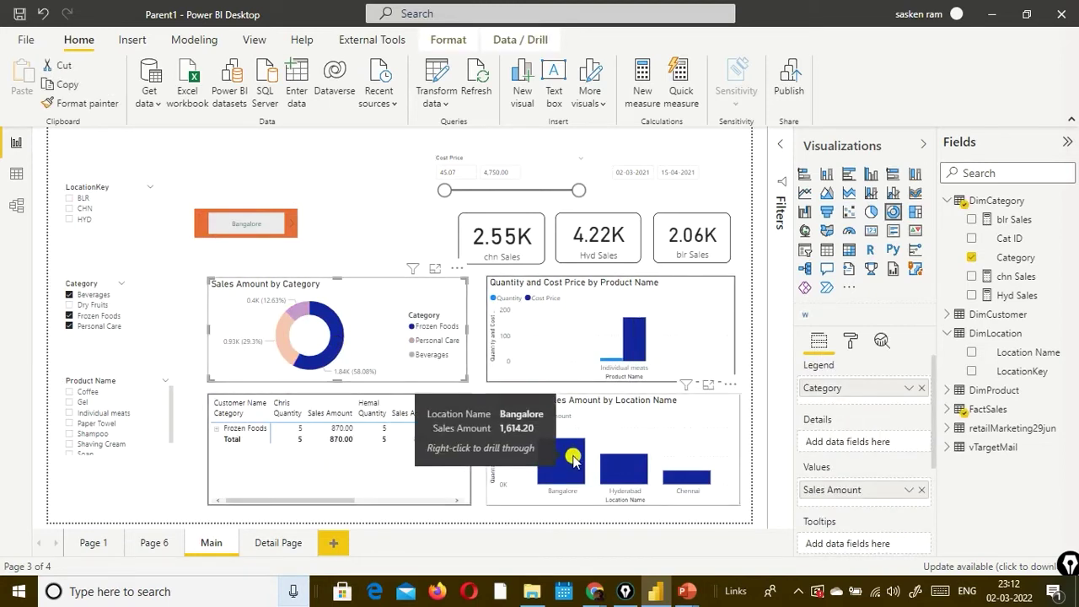
pyautogui.click(572, 457)
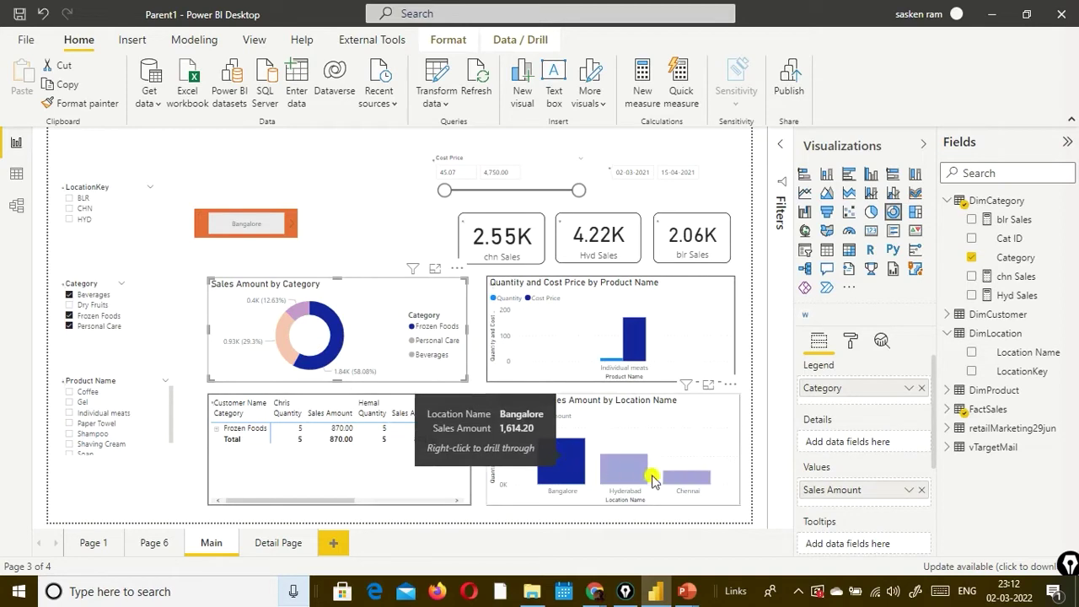
pyautogui.rightClick(574, 472)
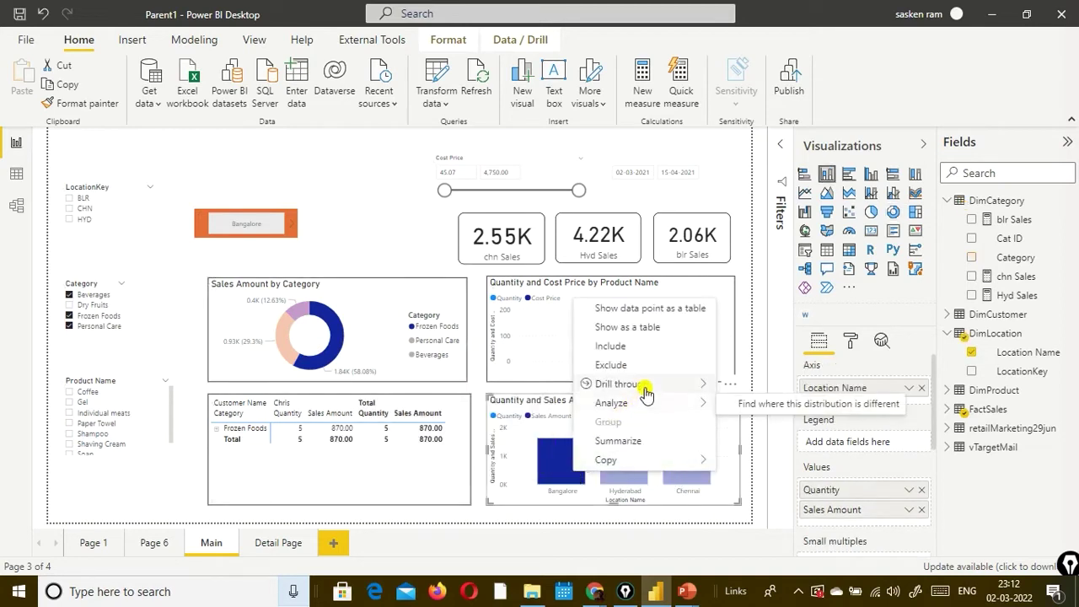
pyautogui.moveTo(648, 388)
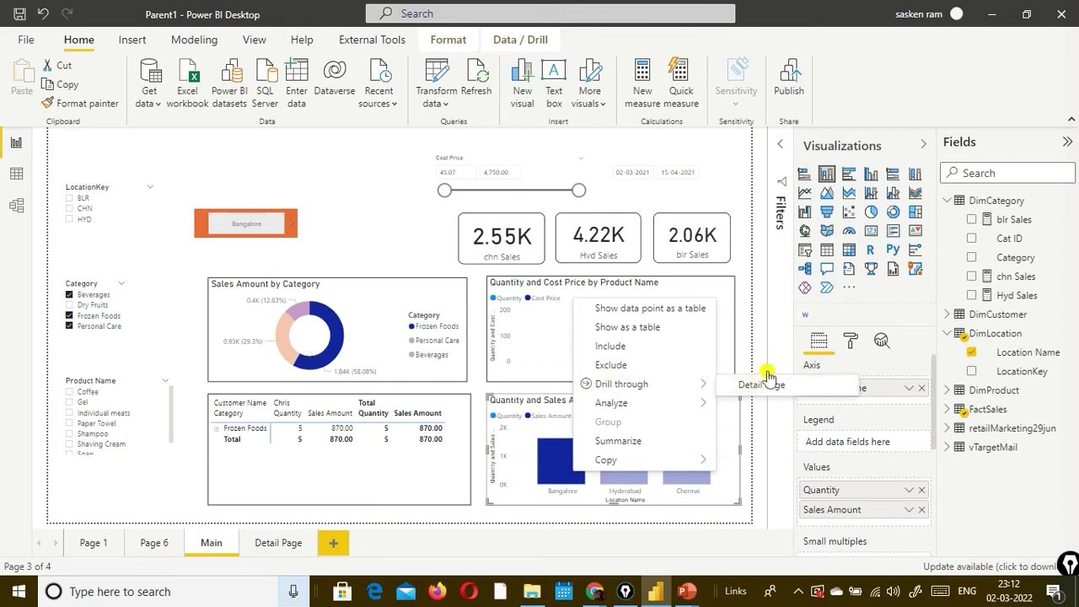
pyautogui.click(774, 395)
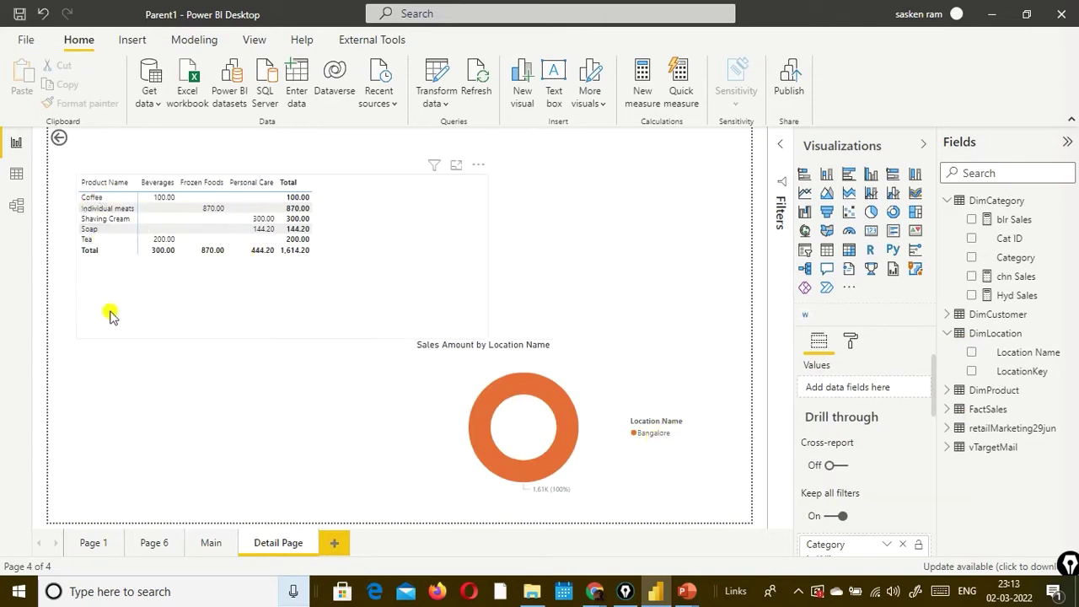
# Recheck the Main and Detail pages, and drill through from the Bangalore column to the Detail Page with no category slice selected.
pyautogui.click(207, 552)
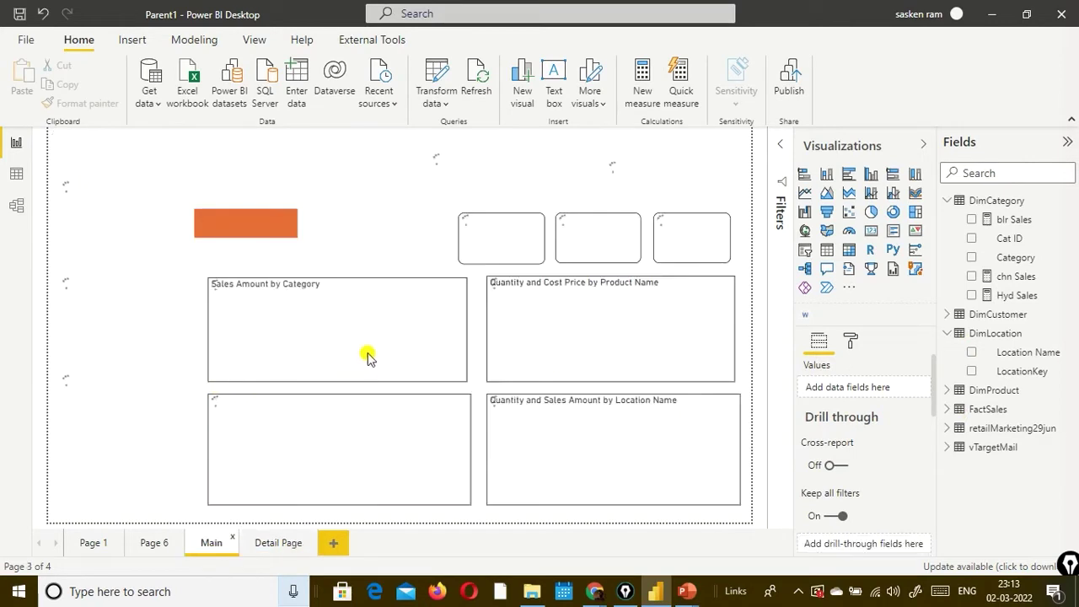
pyautogui.click(272, 549)
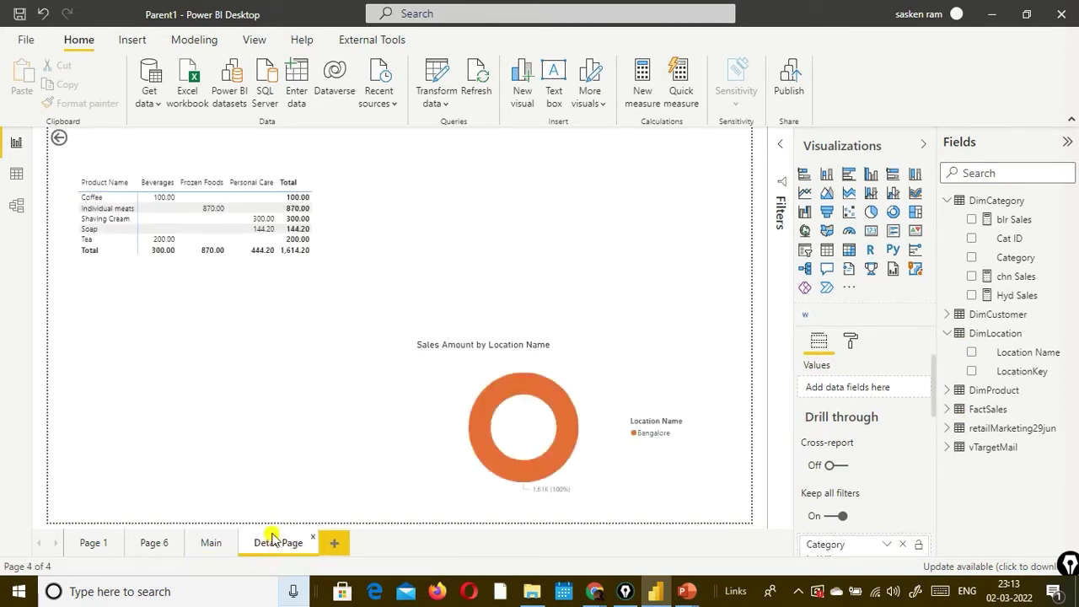
pyautogui.click(211, 545)
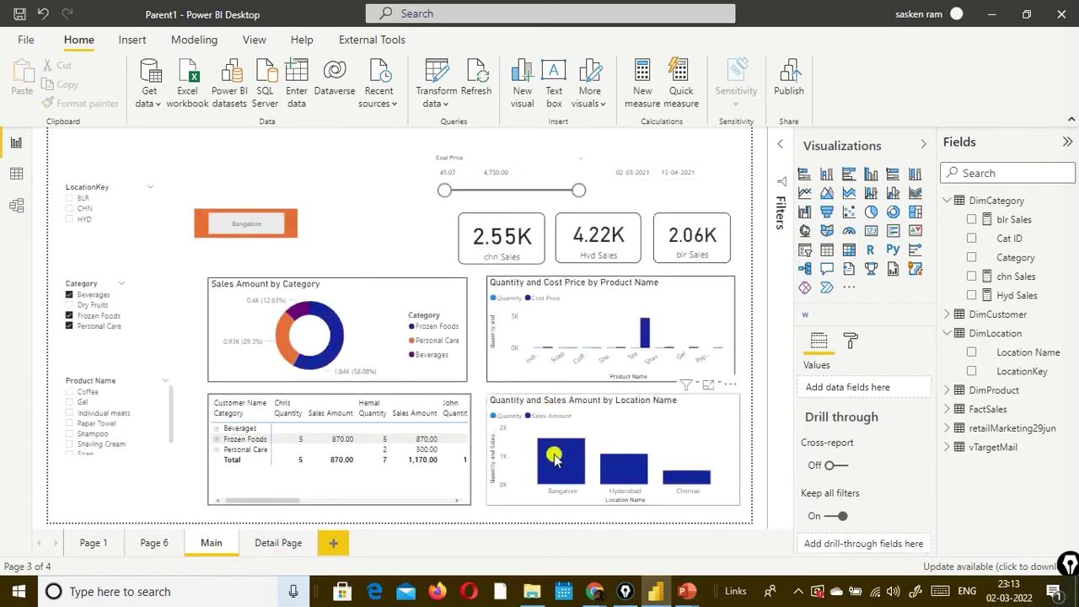
pyautogui.rightClick(554, 458)
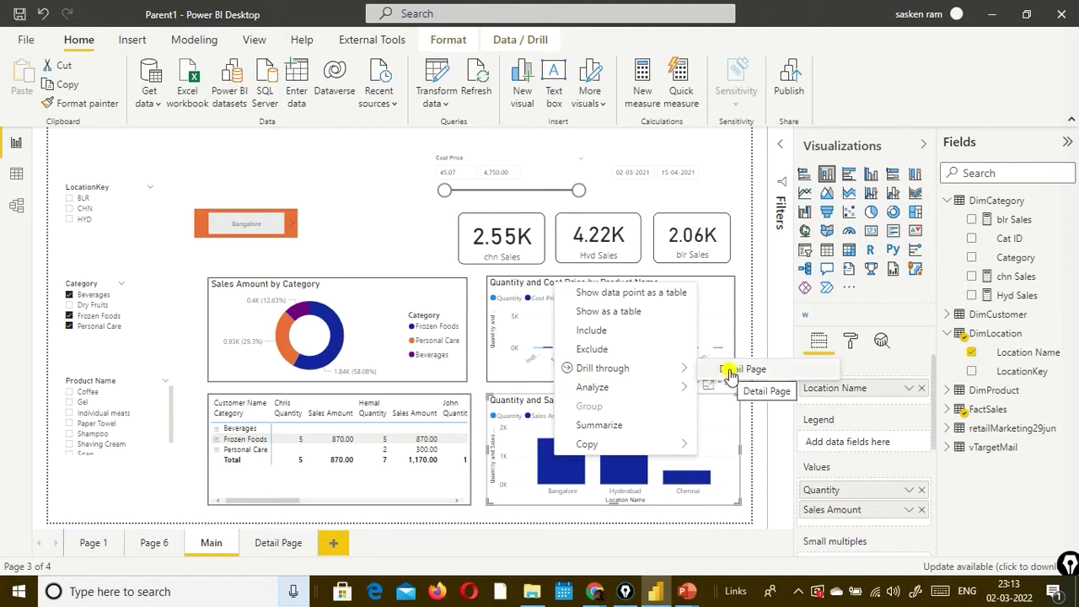
pyautogui.click(730, 374)
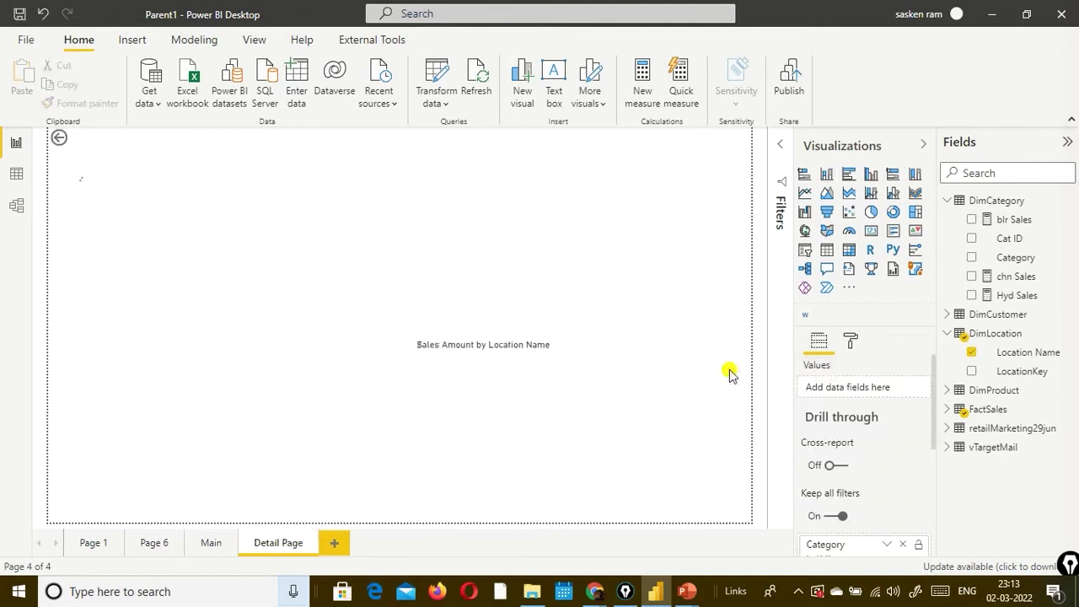
# Return to Main and check the drill-through targets offered for the Frozen Foods donut slice and the Bangalore column.
pyautogui.click(222, 548)
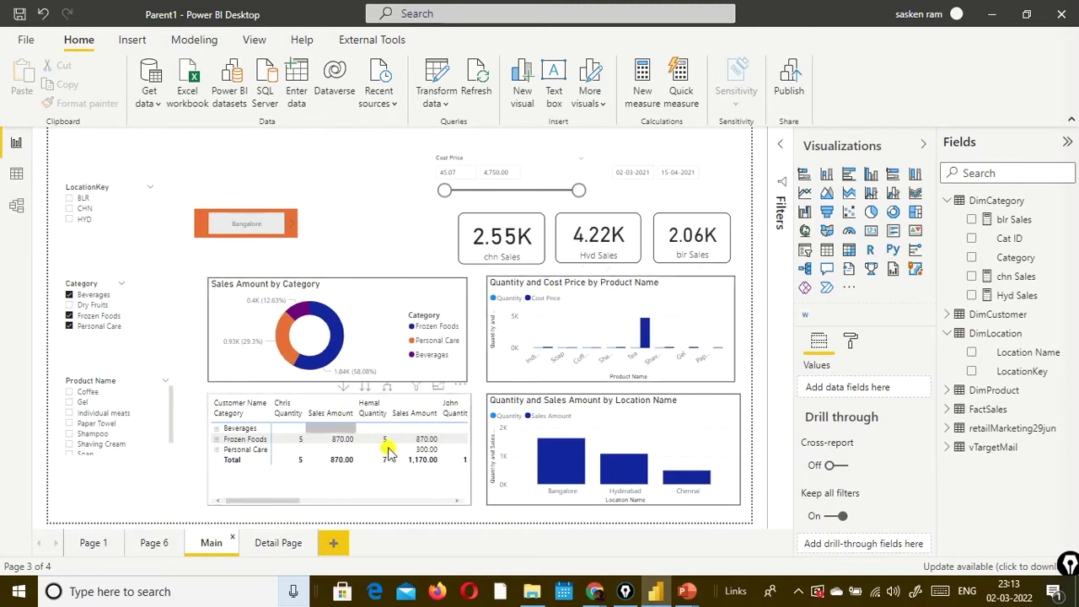
pyautogui.moveTo(334, 379)
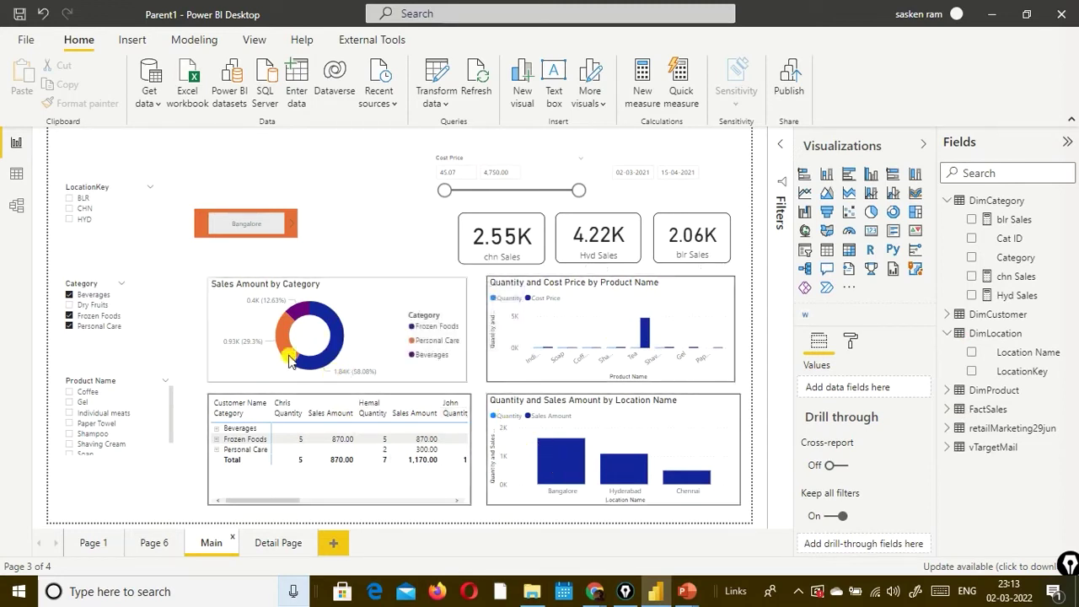
pyautogui.moveTo(584, 456)
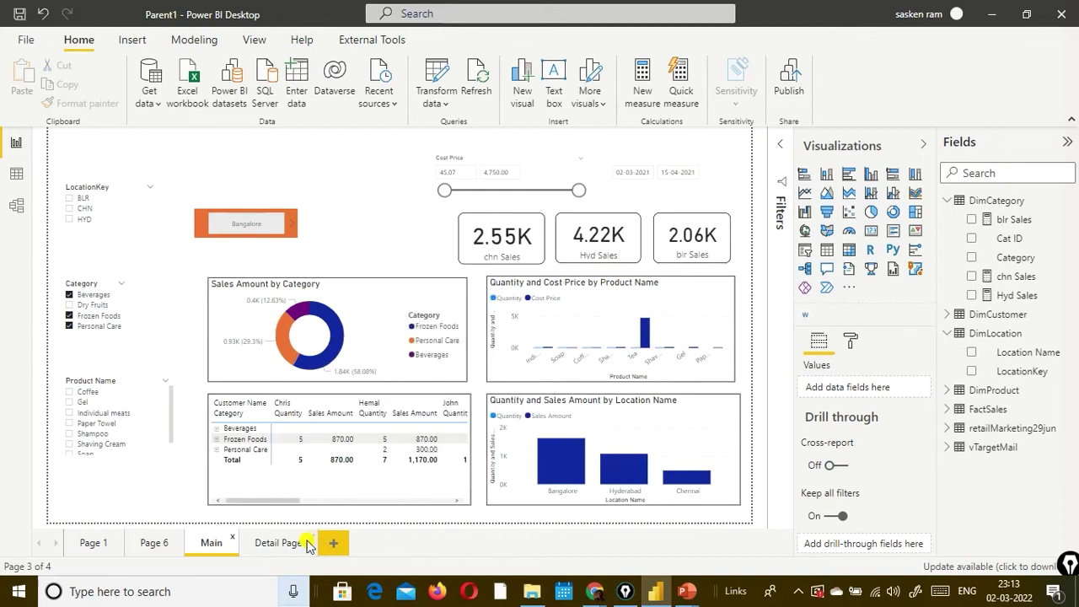
pyautogui.rightClick(338, 342)
pyautogui.moveTo(371, 444)
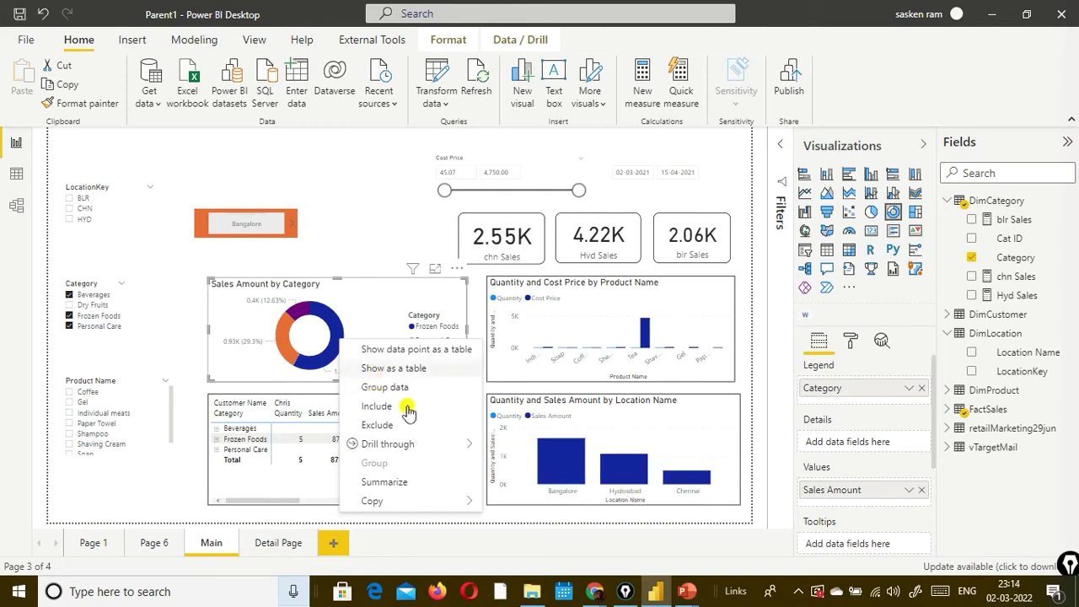
pyautogui.moveTo(462, 445)
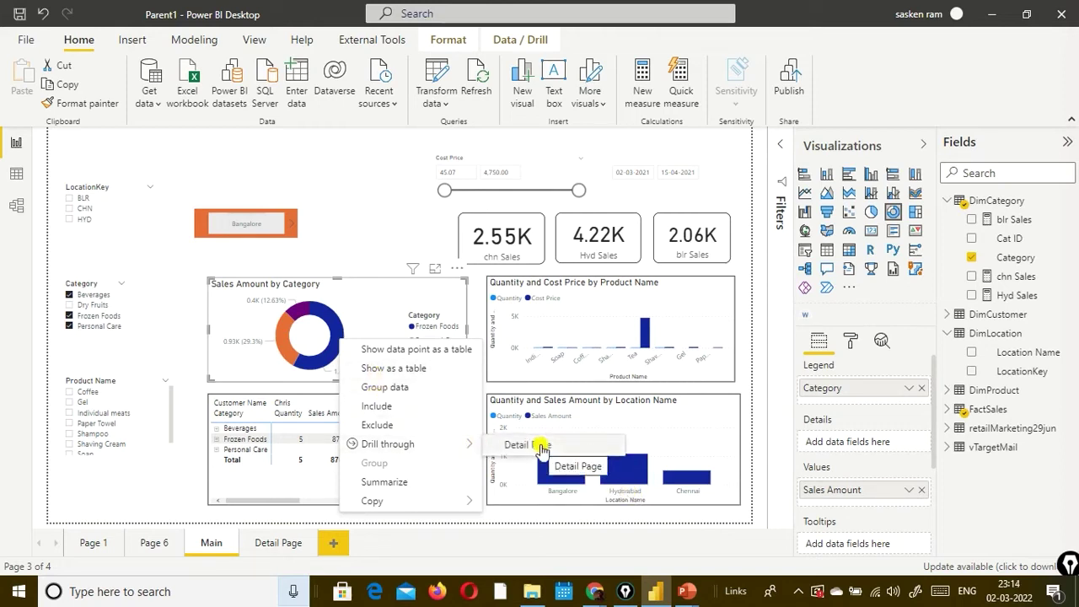
pyautogui.click(566, 474)
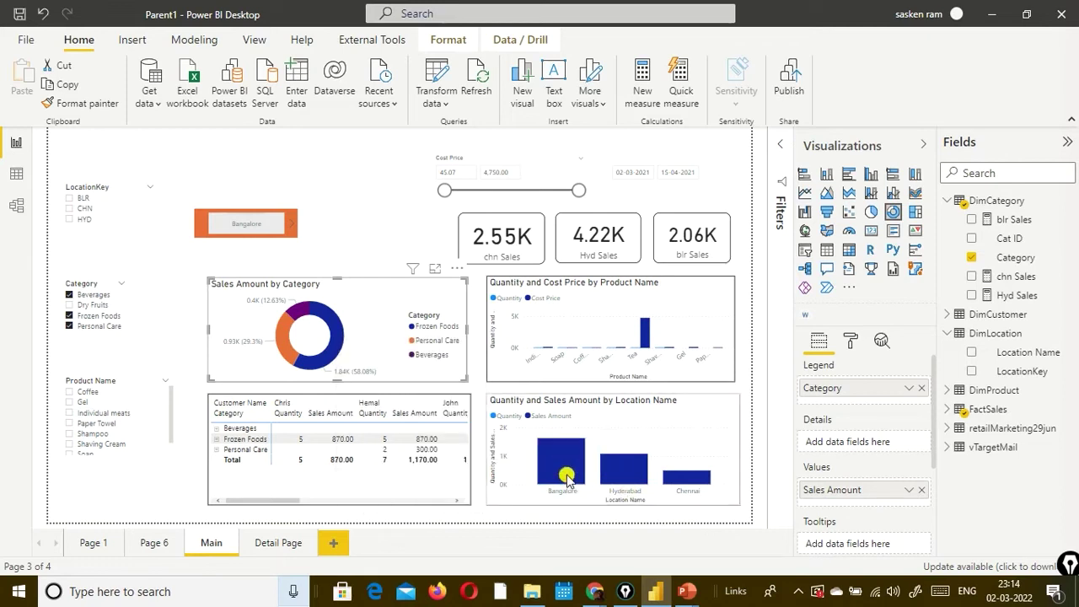
pyautogui.rightClick(566, 475)
pyautogui.moveTo(639, 388)
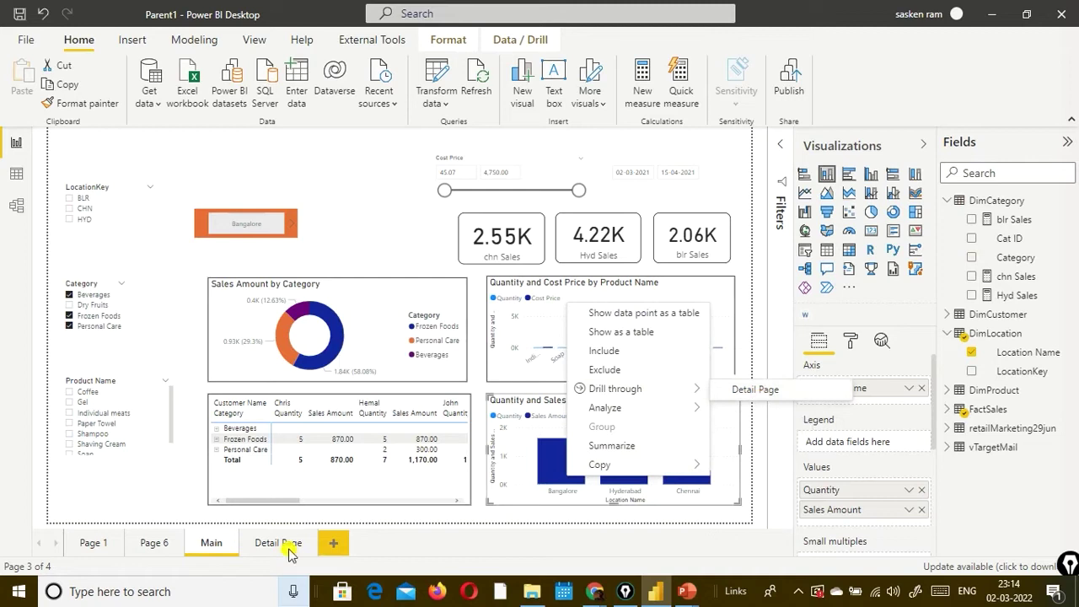
pyautogui.click(392, 228)
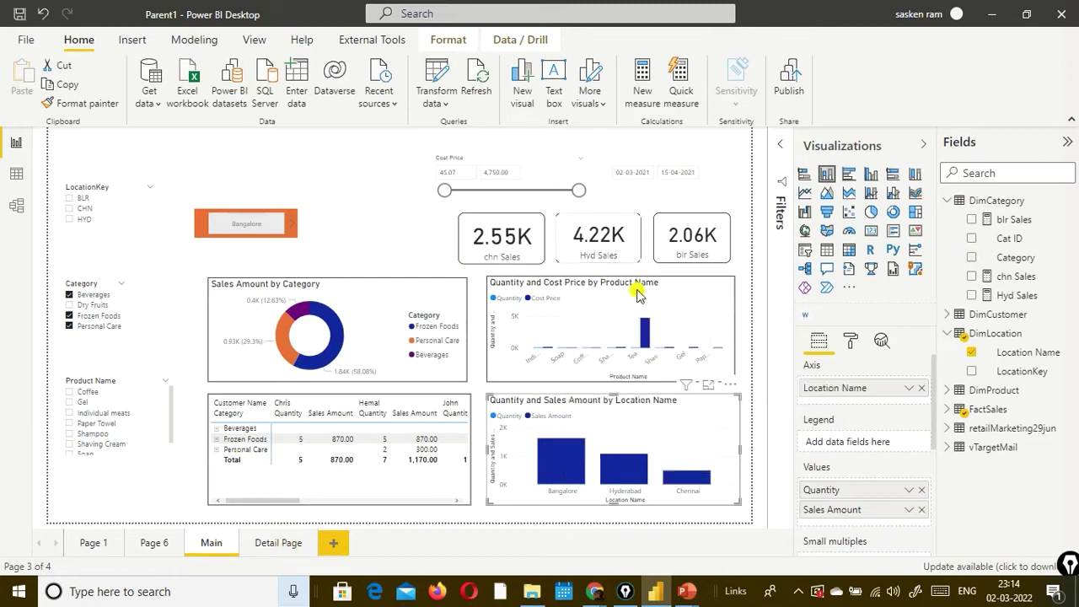
# Review the Category and Location Name filters on the Detail Page, and check the Keep all filters setting on Main.
pyautogui.click(279, 543)
pyautogui.scroll(-5, 888, 504)
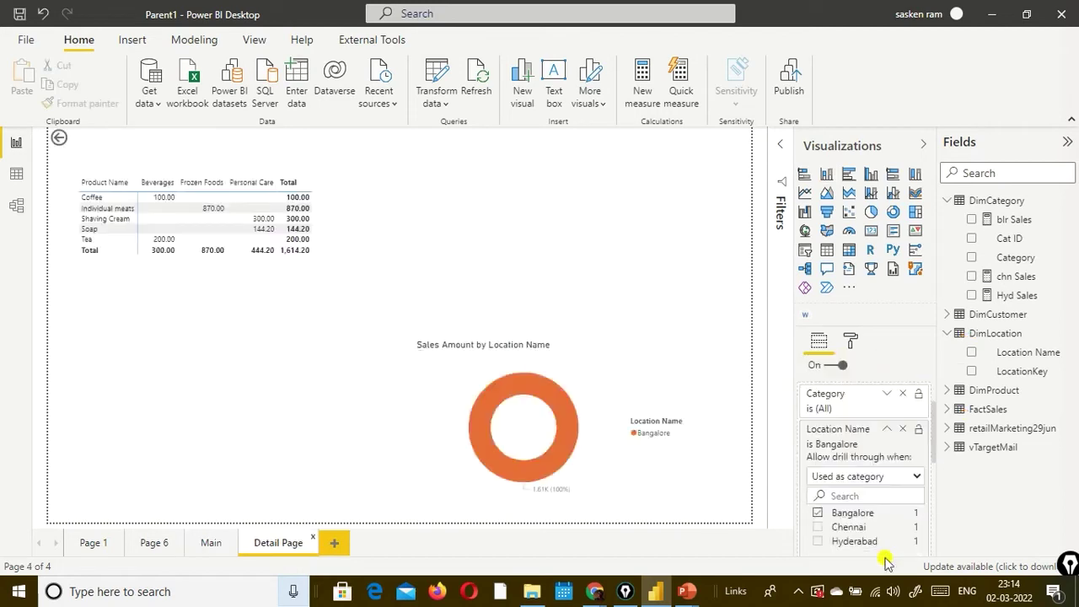
pyautogui.scroll(-3, 886, 511)
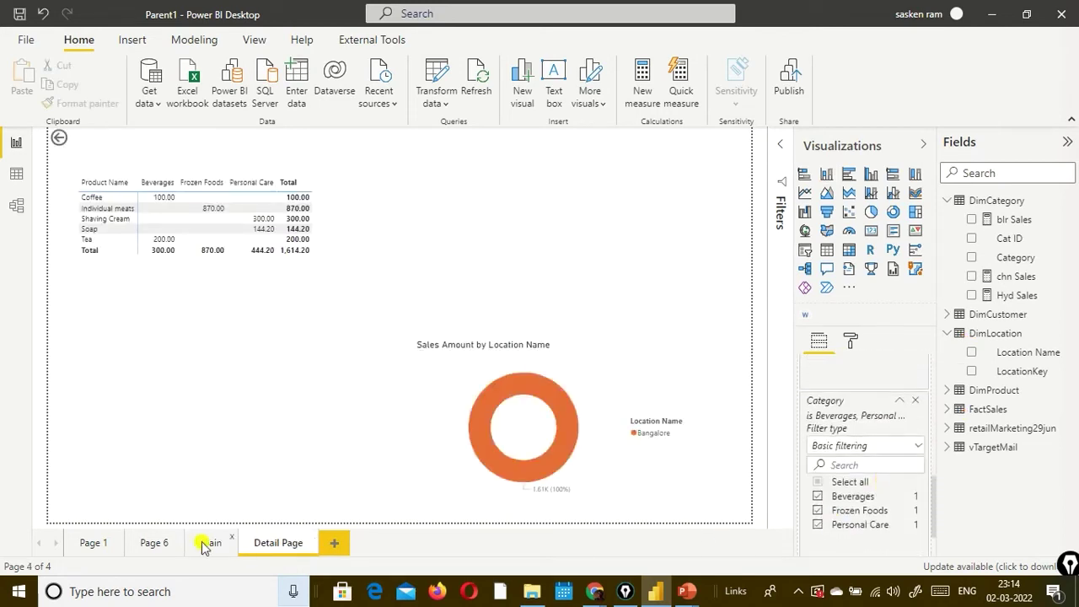
pyautogui.hotkey('ctrl', 'pageup')
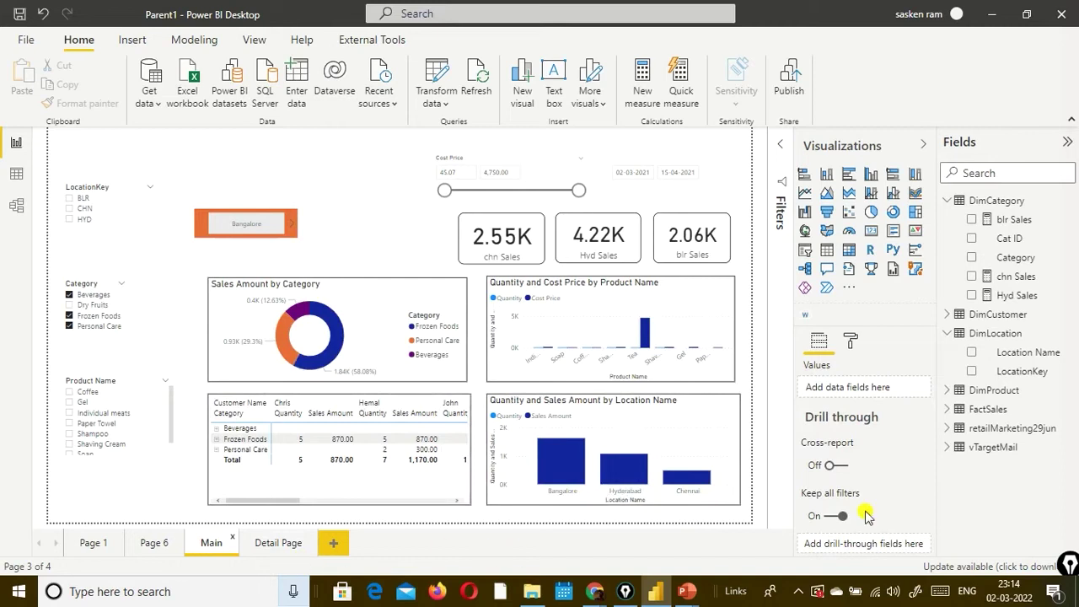
pyautogui.moveTo(888, 506)
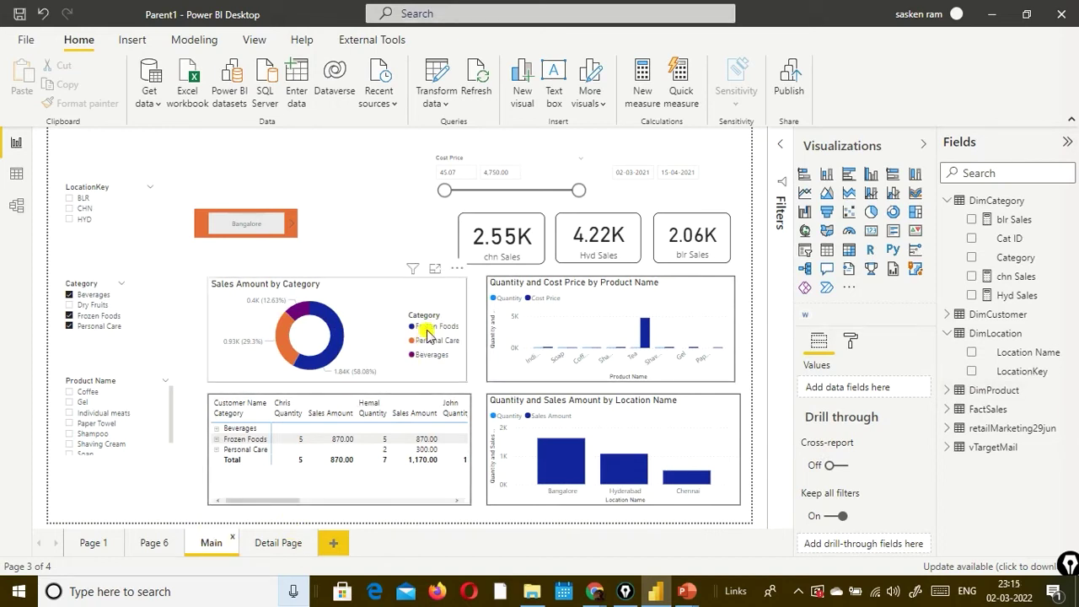
# Check the drill-through target offered for the Personal Care slice of the Sales Amount by Category donut.
pyautogui.rightClick(286, 337)
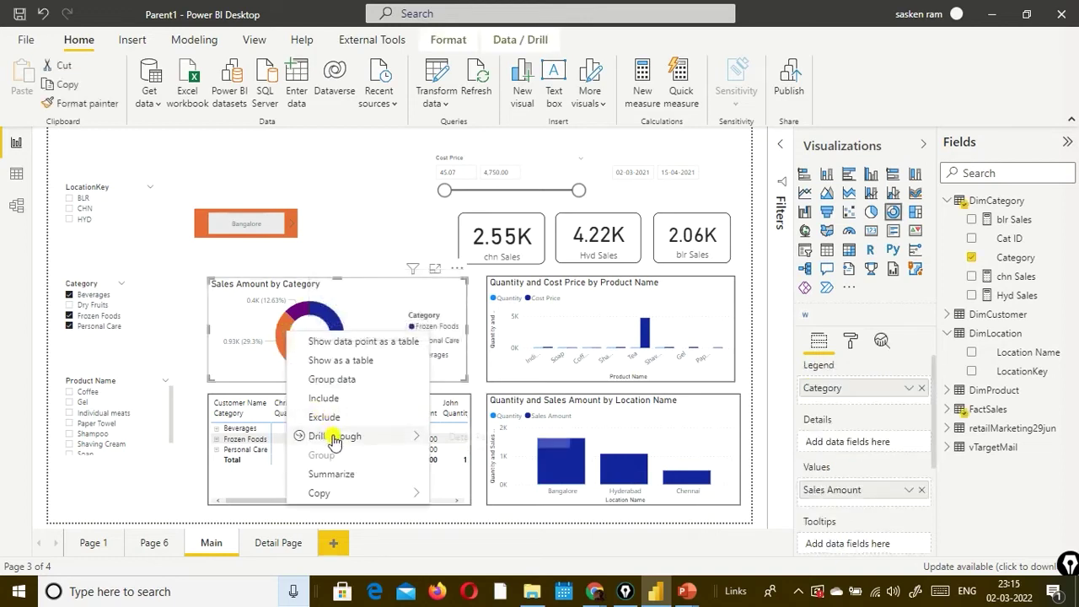
pyautogui.moveTo(354, 436)
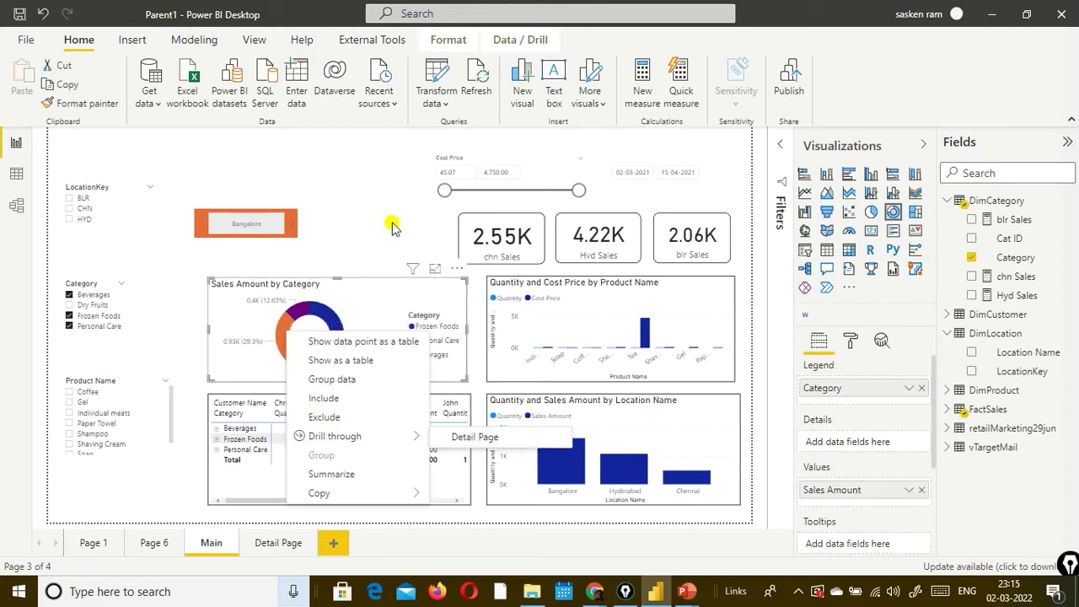
pyautogui.click(321, 359)
pyautogui.moveTo(288, 347)
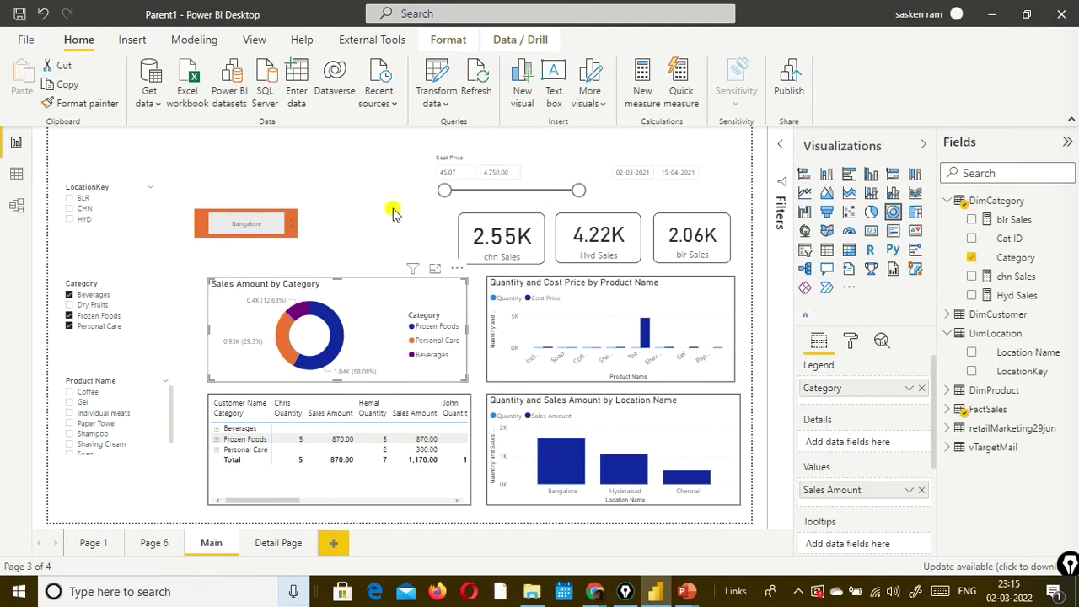
# In the current file's report settings, allow visuals in this report to use drillthrough targets from other reports.
pyautogui.click(25, 42)
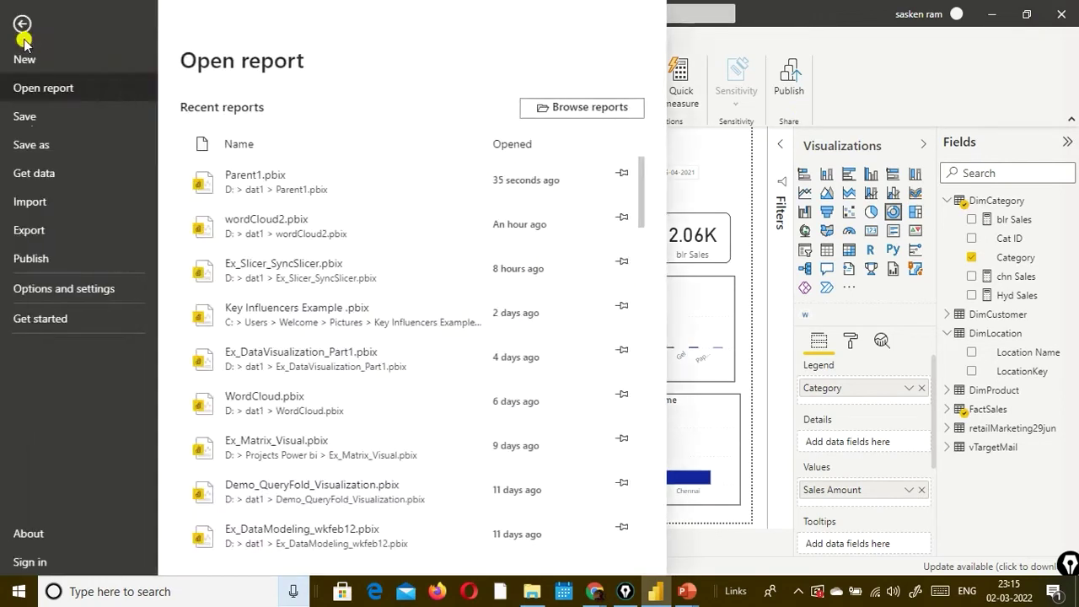
pyautogui.click(59, 287)
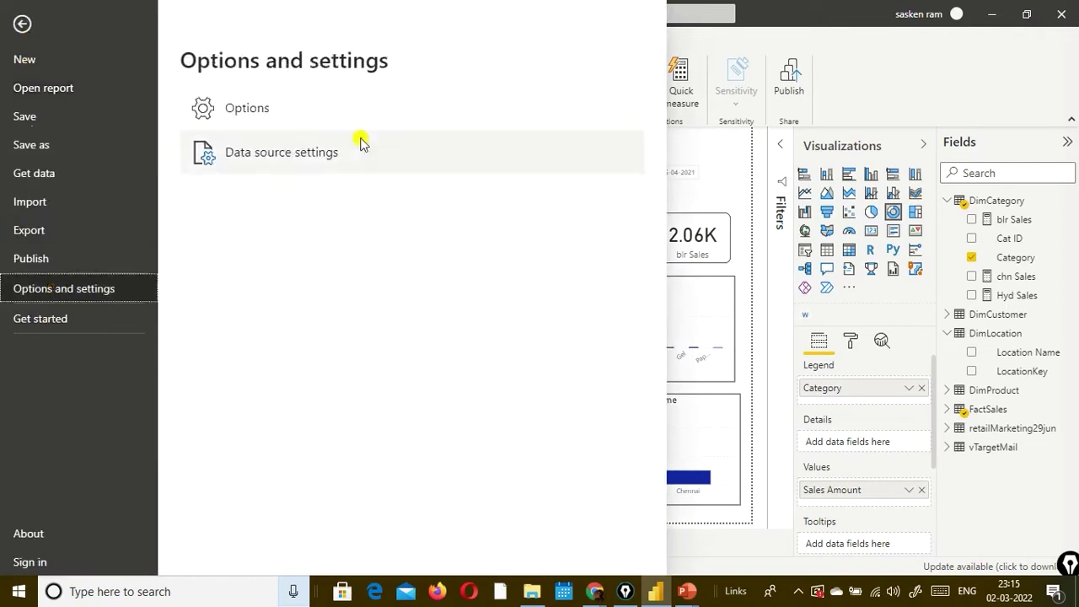
pyautogui.click(296, 110)
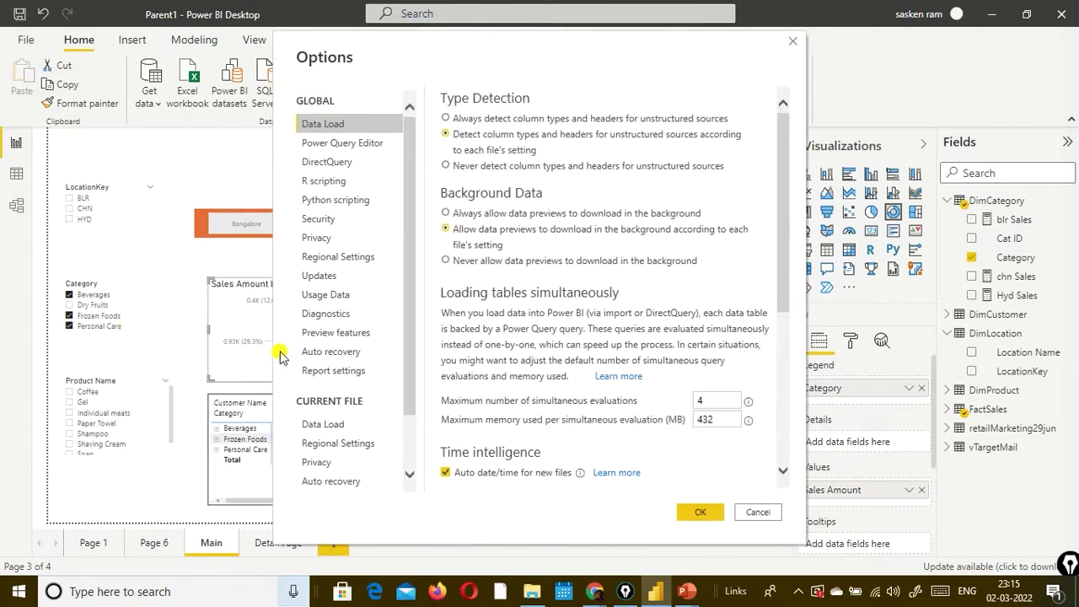
pyautogui.scroll(-1, 346, 397)
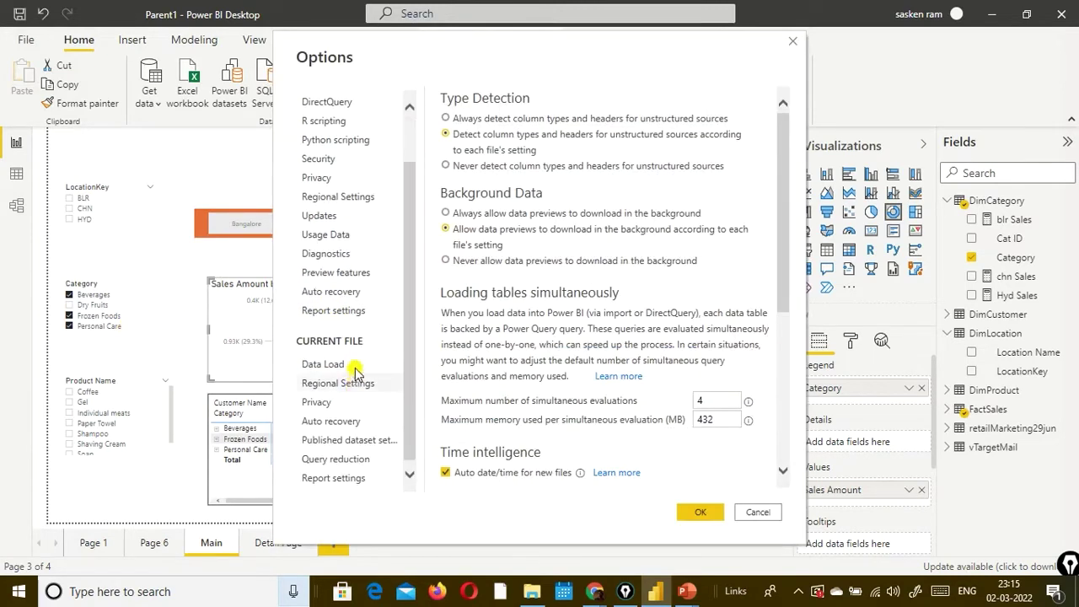
pyautogui.click(364, 311)
pyautogui.scroll(-1, 367, 324)
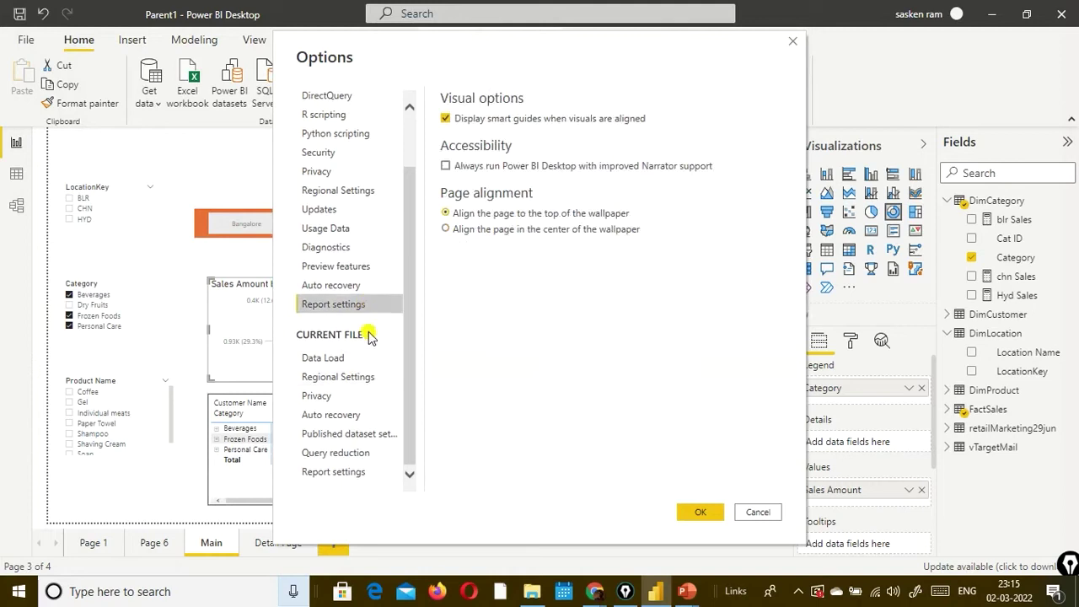
pyautogui.click(334, 471)
pyautogui.scroll(-1, 577, 277)
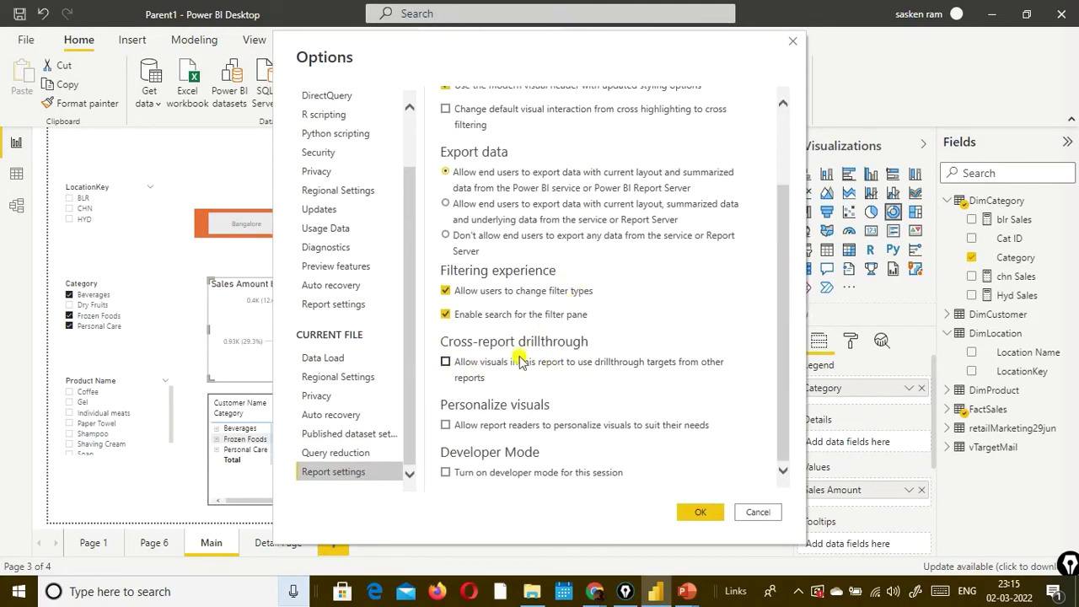
pyautogui.click(446, 363)
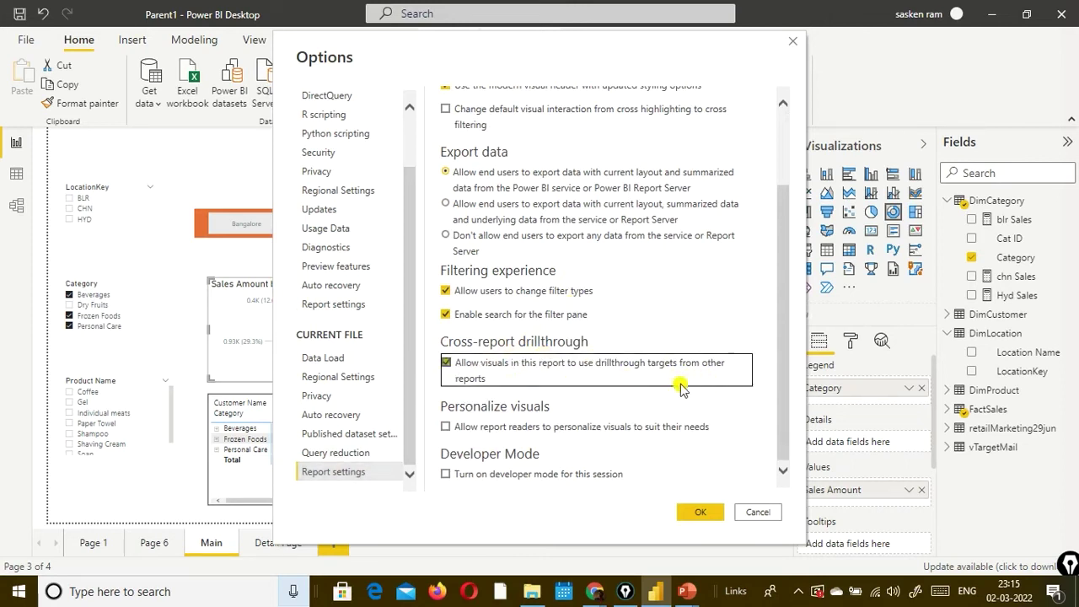
pyautogui.click(704, 513)
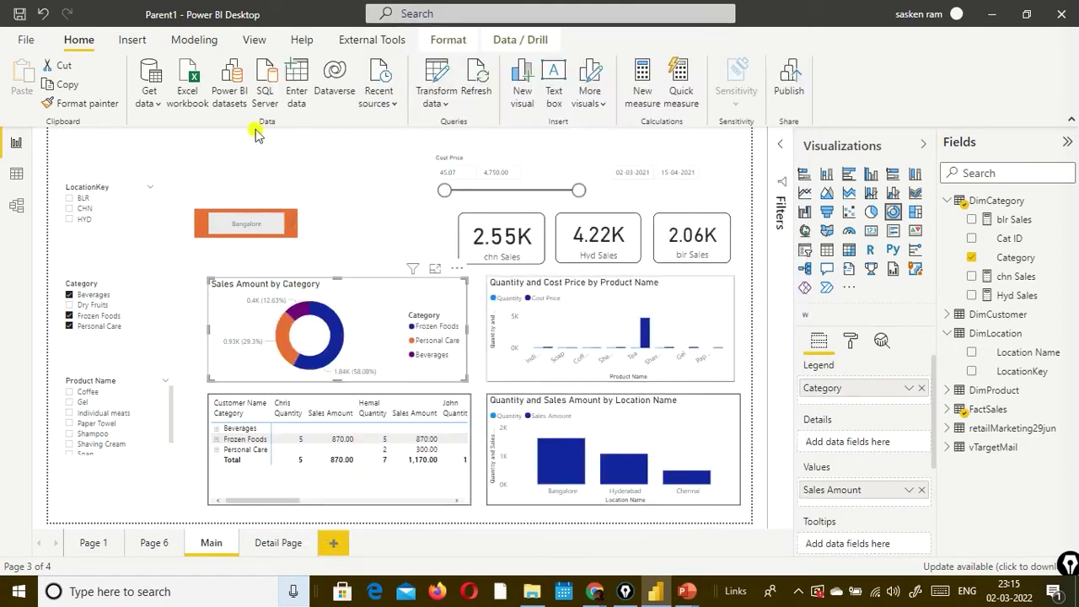
# Publish the Parent1 report to the dev_order workspace and dismiss the publishing dialog and the open date picker.
pyautogui.click(25, 40)
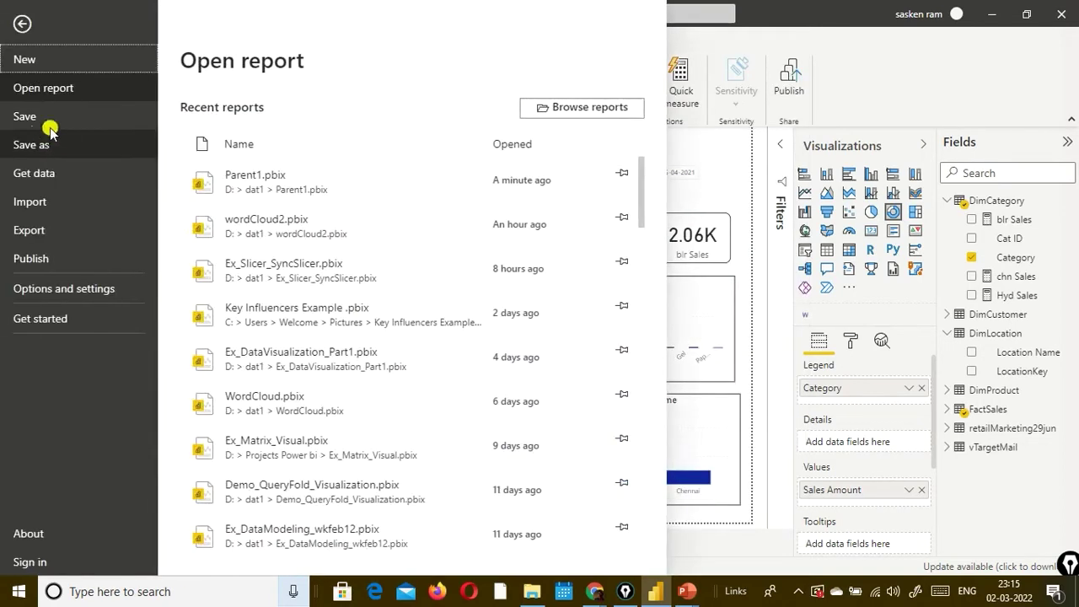
pyautogui.press('Escape')
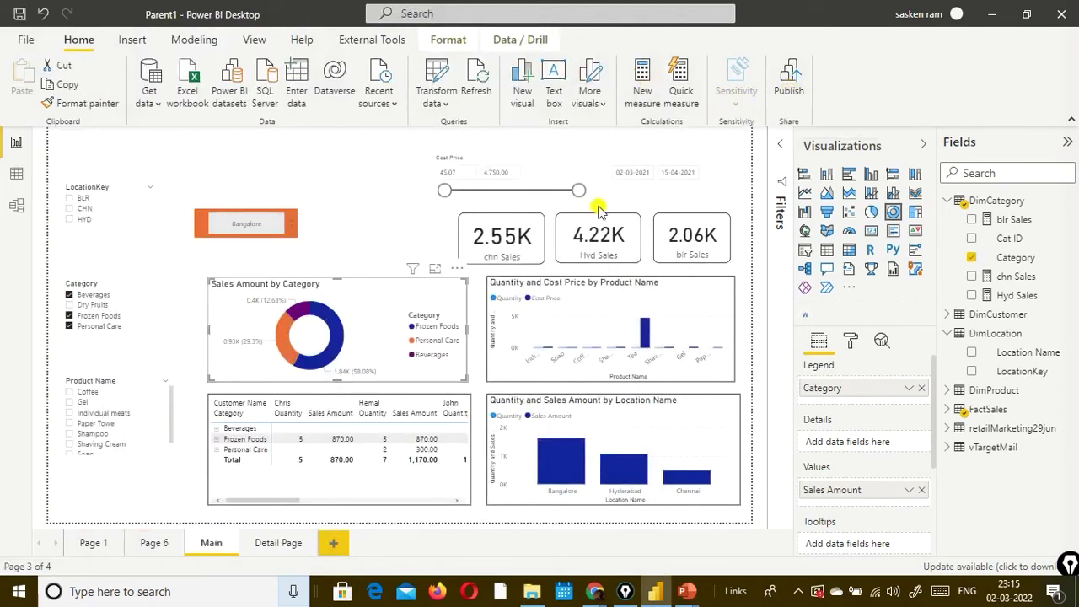
pyautogui.click(781, 90)
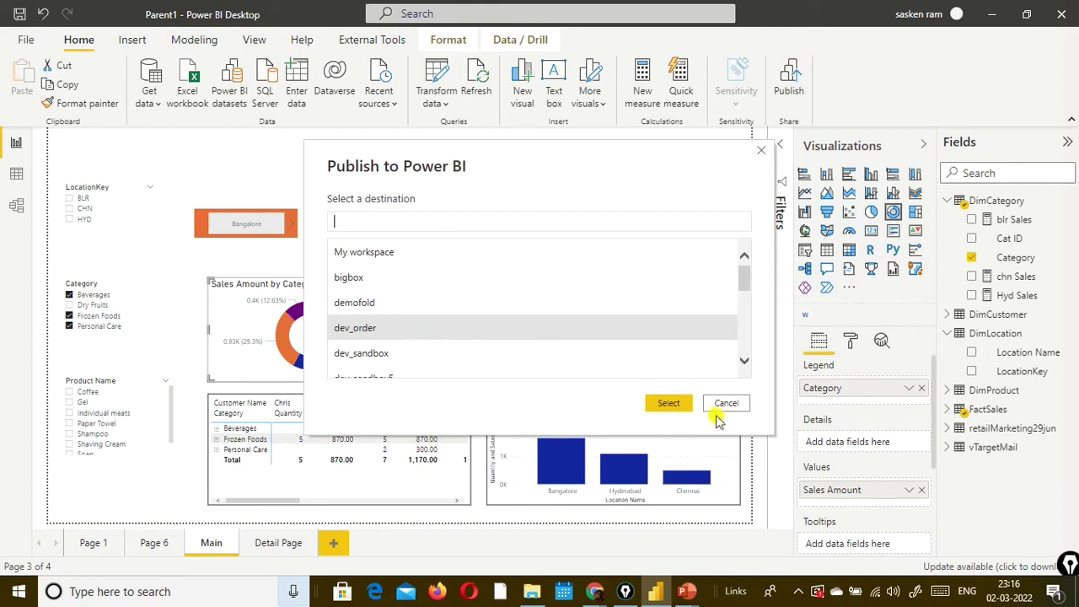
pyautogui.click(671, 403)
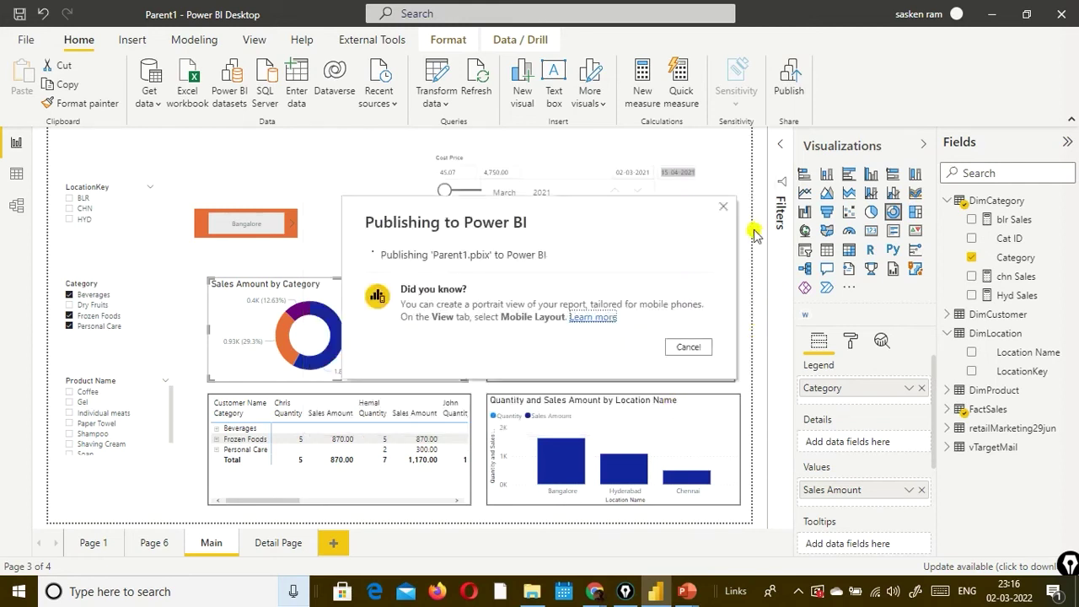
pyautogui.click(621, 372)
pyautogui.moveTo(578, 239); pyautogui.dragTo(650, 135)
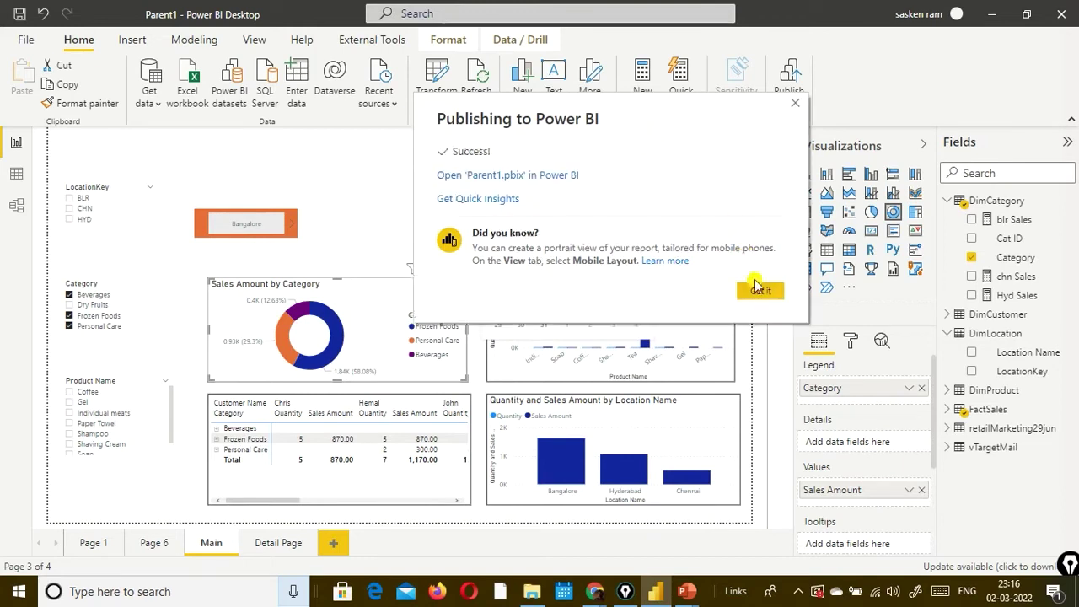
pyautogui.click(756, 287)
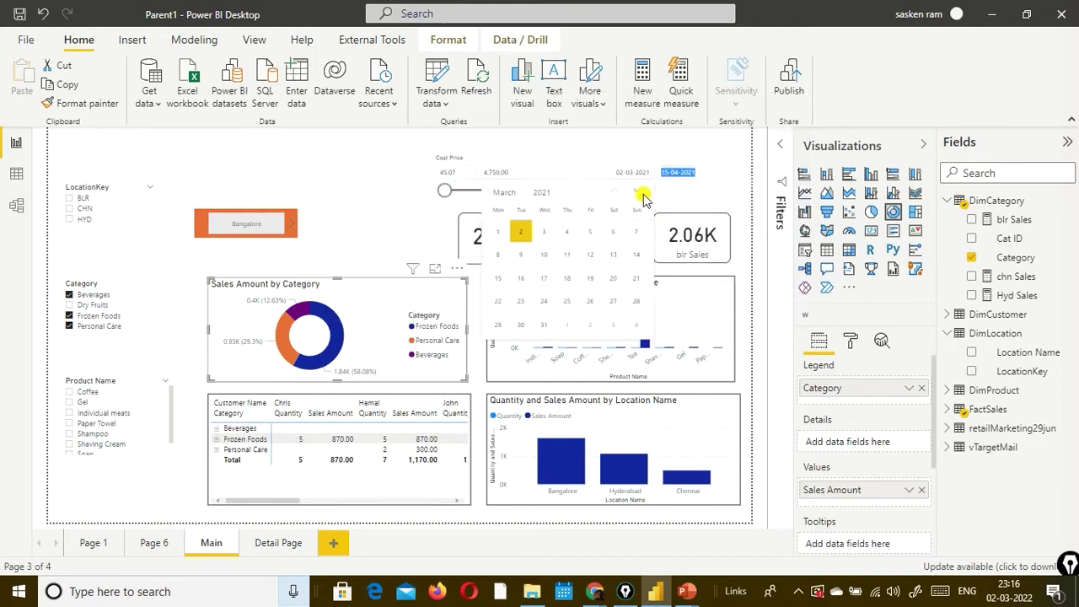
pyautogui.click(735, 215)
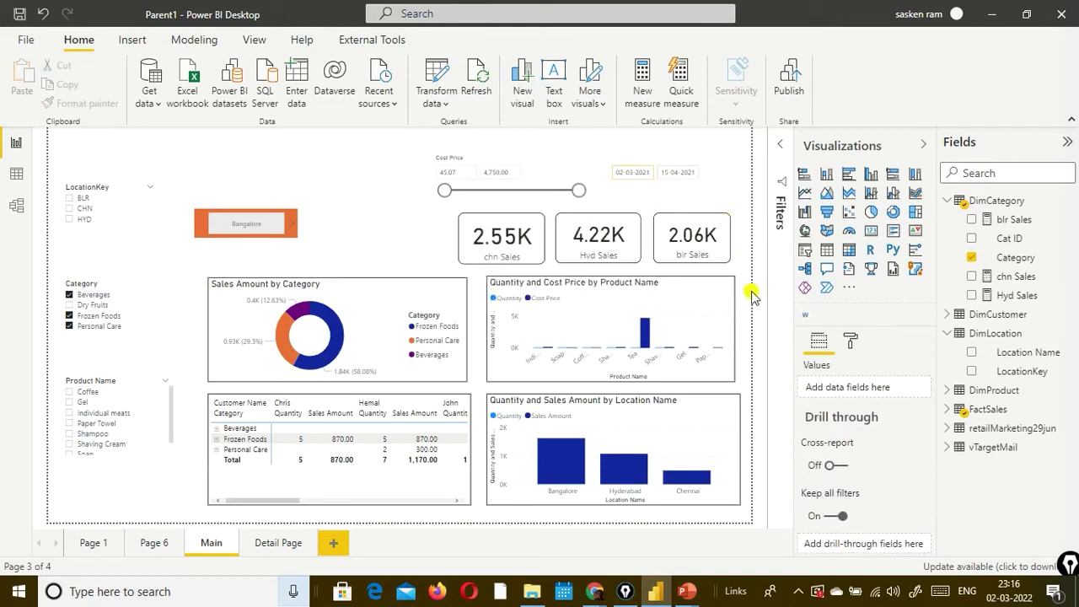
pyautogui.click(649, 594)
pyautogui.press('Escape')
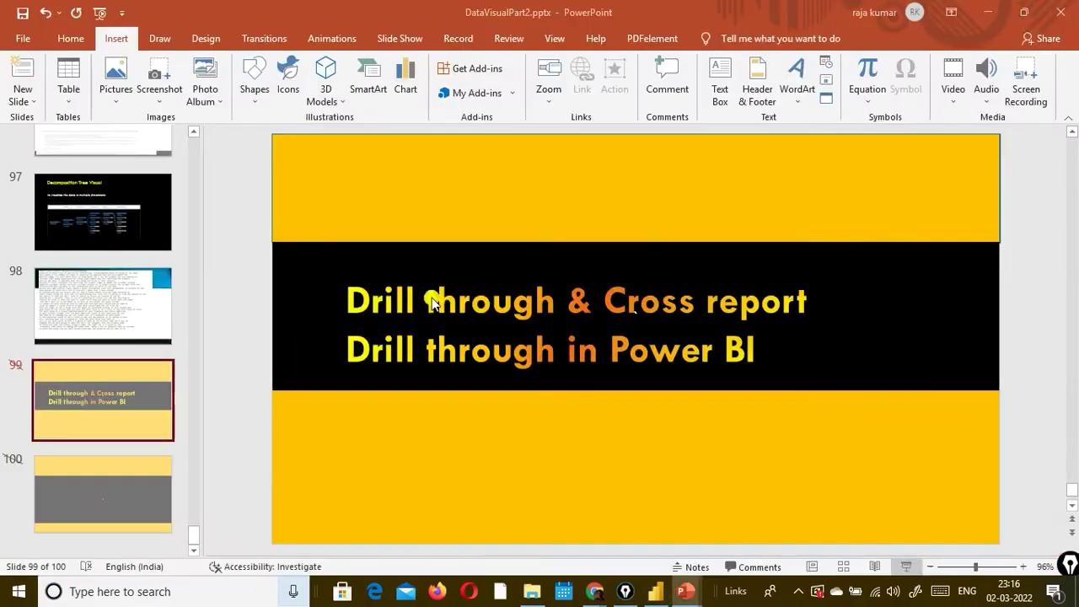
pyautogui.hotkey('alt', 'Tab')
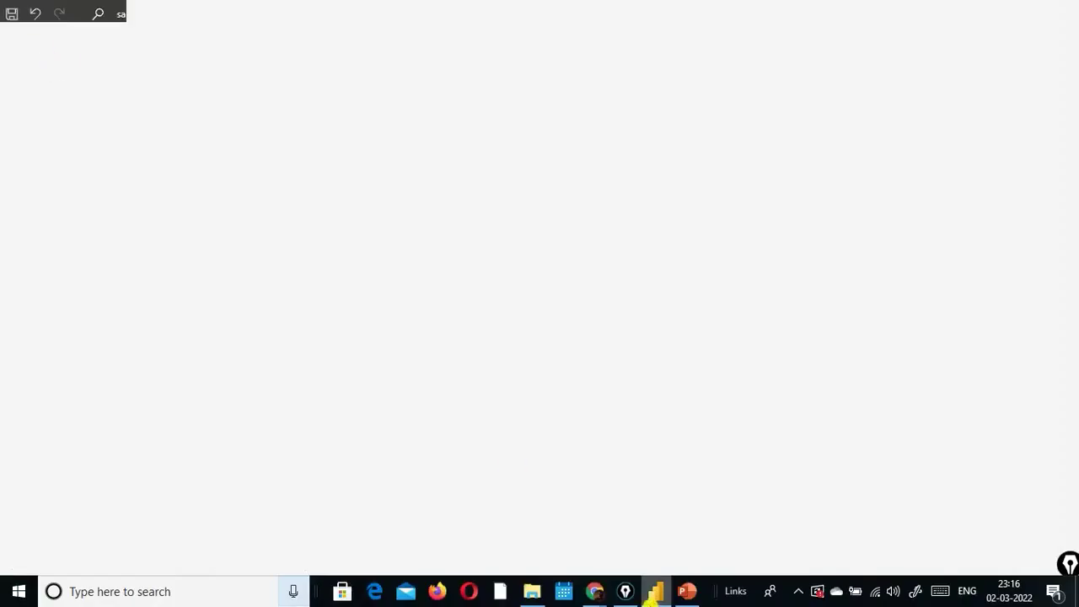
pyautogui.click(656, 594)
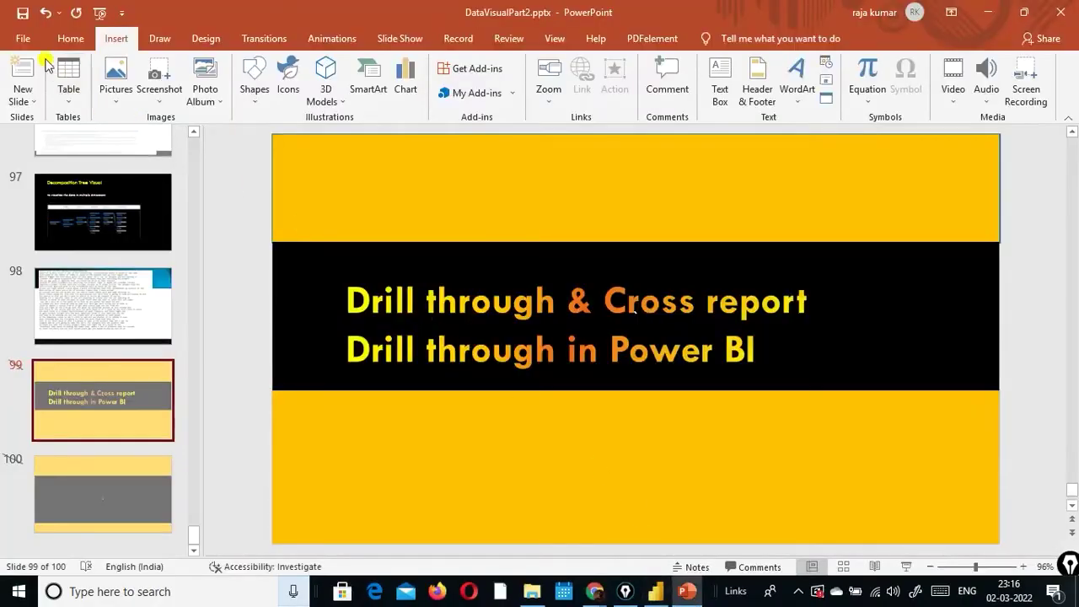
pyautogui.click(24, 41)
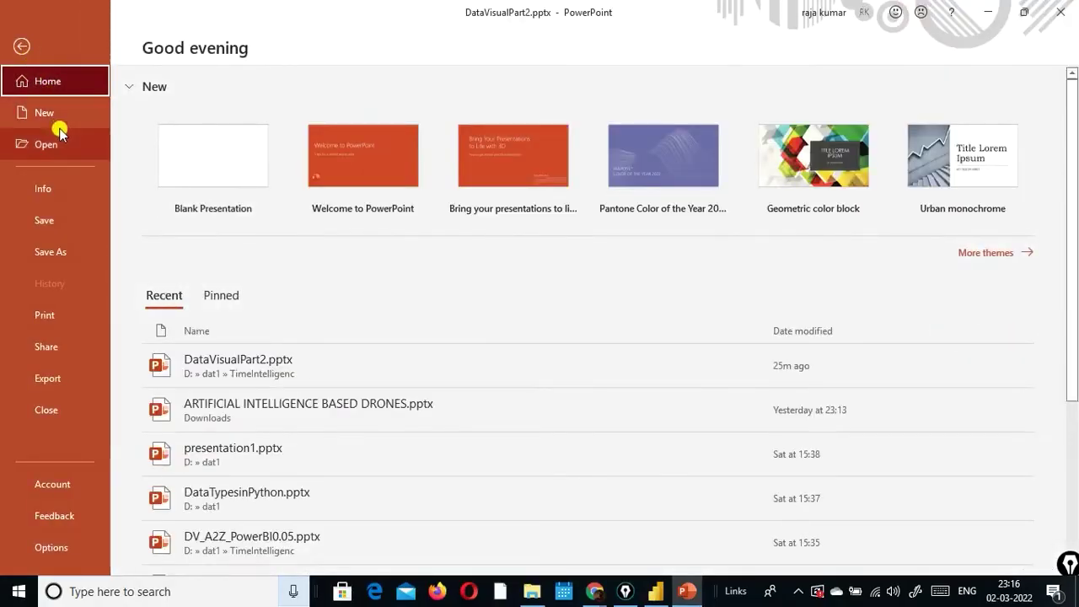
pyautogui.press('Escape')
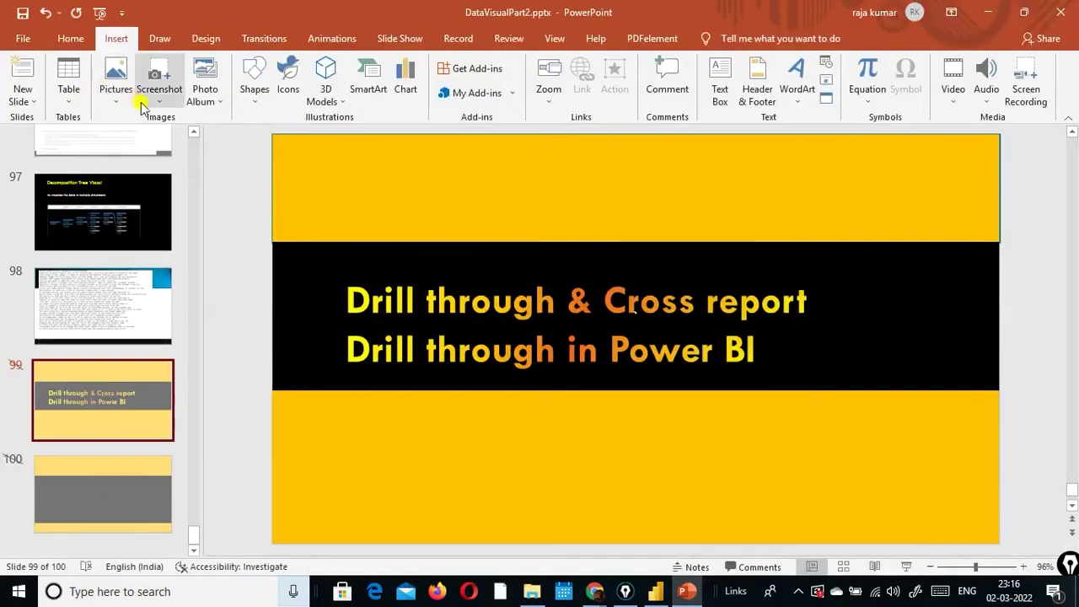
pyautogui.hotkey('alt', 'Tab')
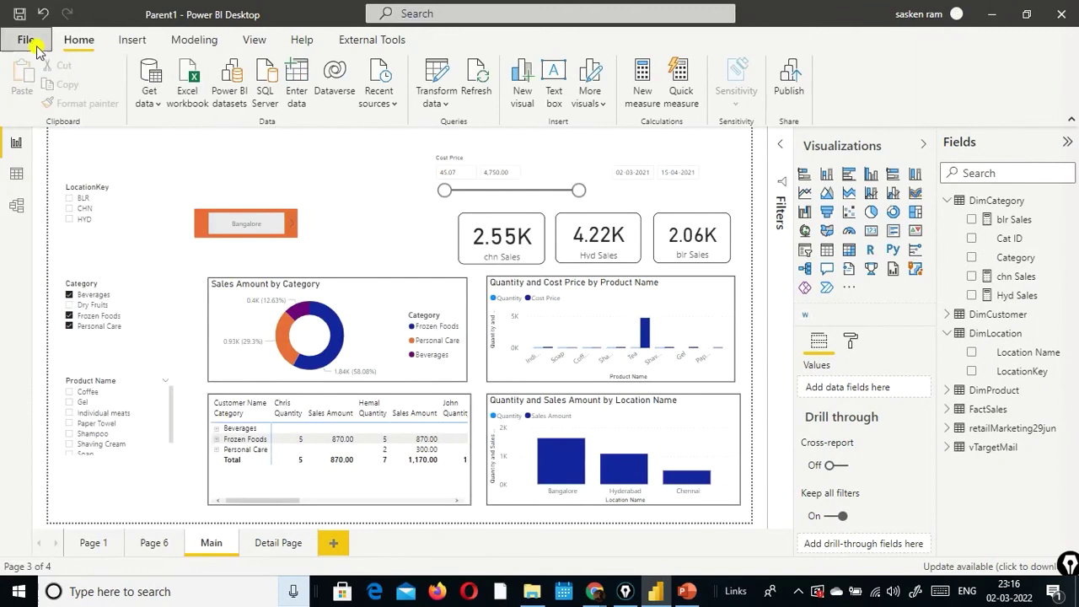
pyautogui.click(23, 40)
pyautogui.click(48, 91)
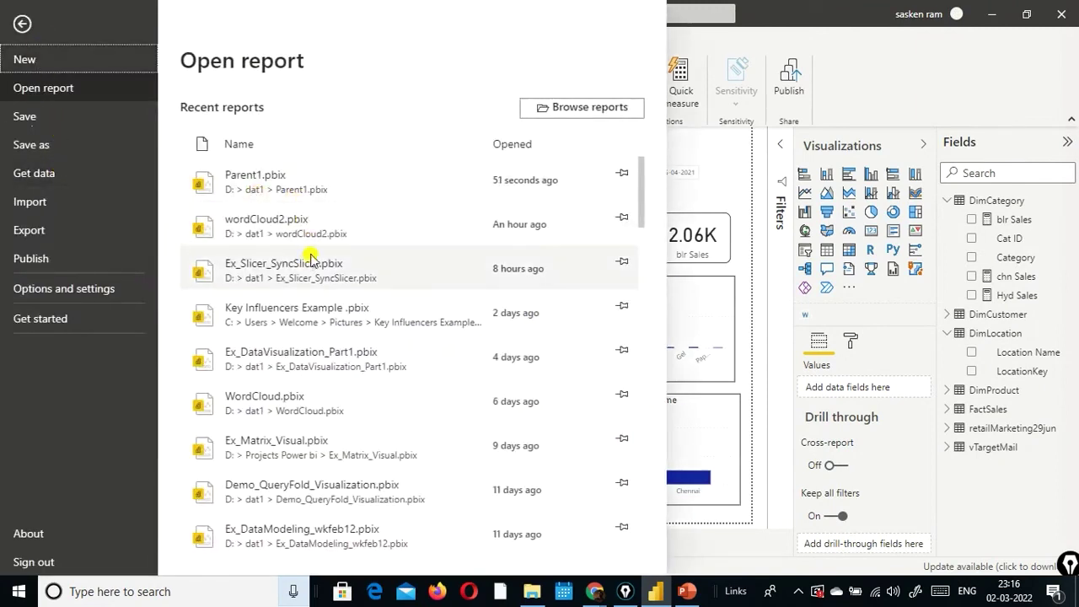
pyautogui.scroll(-3, 349, 192)
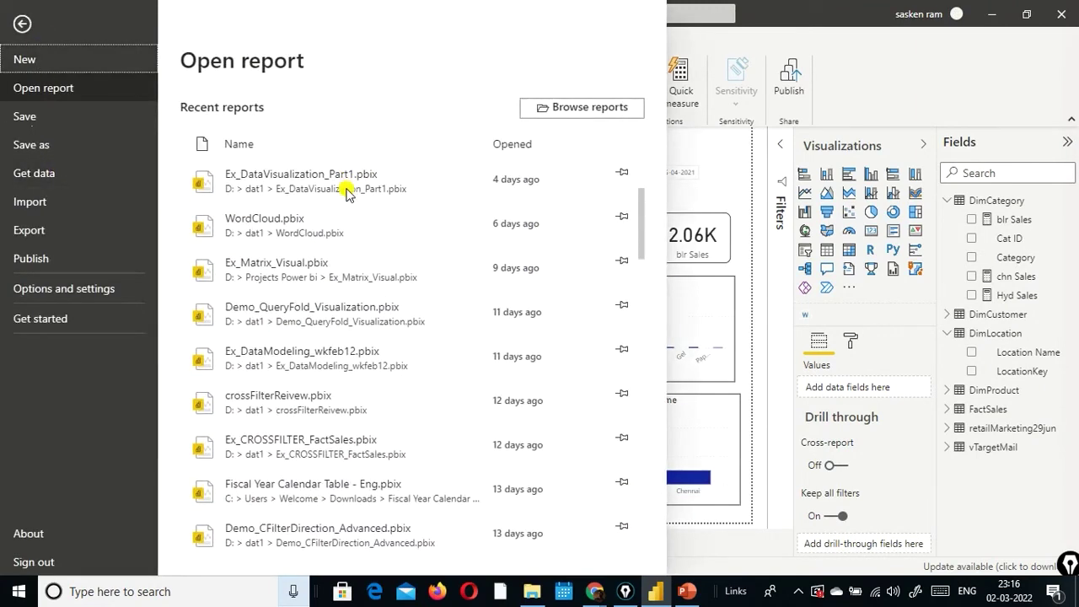
pyautogui.scroll(-3, 349, 192)
# Switch to File Explorer and go to the dat1 folder on Local Disk (D:).
pyautogui.click(532, 593)
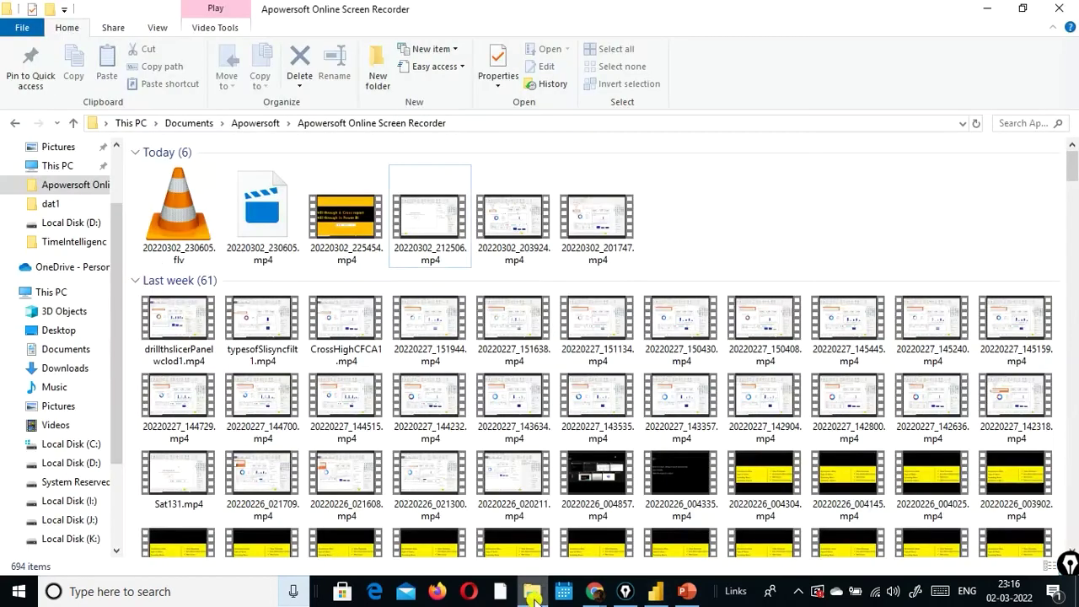
pyautogui.click(84, 464)
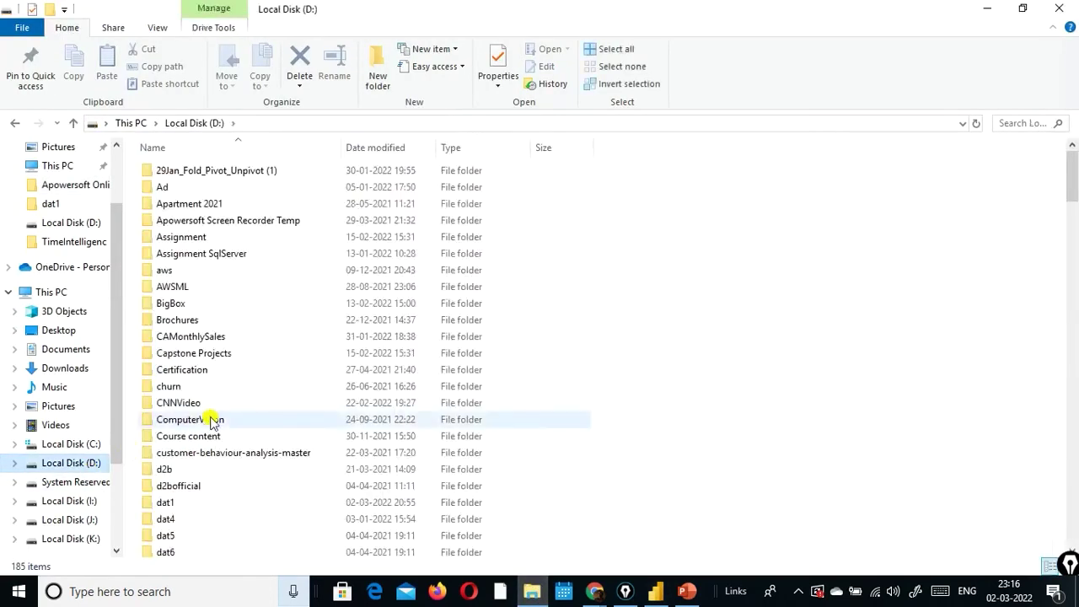
pyautogui.doubleClick(148, 502)
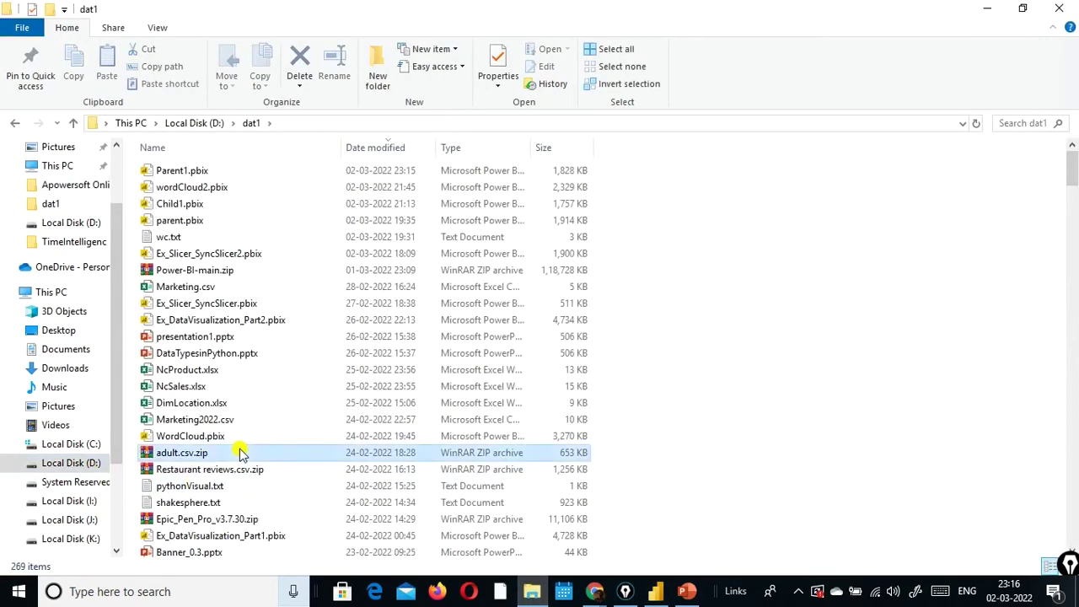
# Find Child1.pbix in the dat1 folder and open it in Power BI Desktop.
pyautogui.click(241, 456)
pyautogui.scroll(-15, 240, 455)
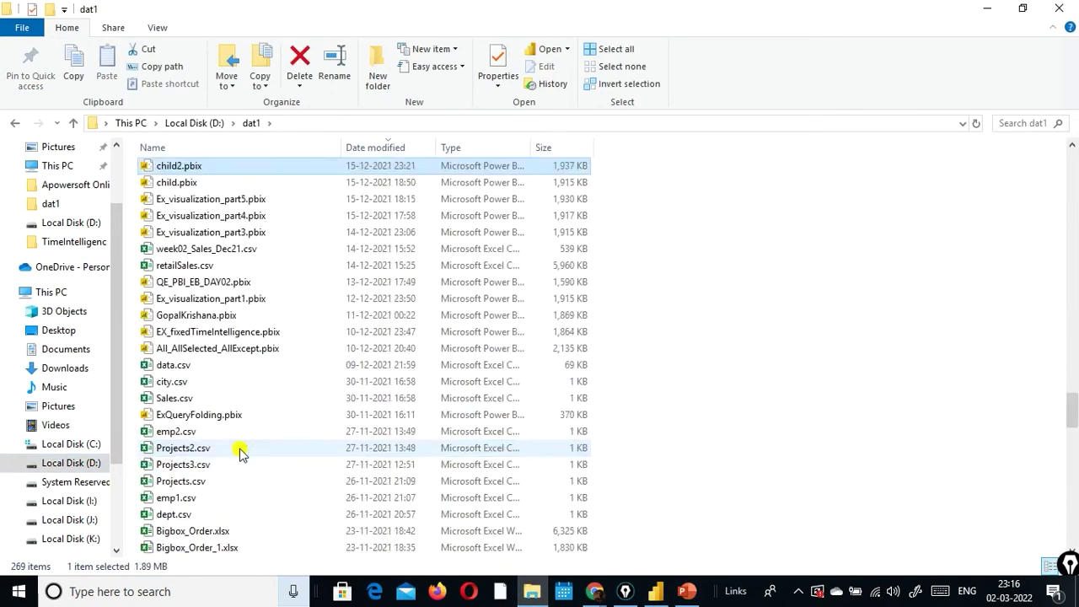
pyautogui.press('Down')
pyautogui.press('Down')
pyautogui.press('Down')
pyautogui.press('Down')
pyautogui.press('Down')
pyautogui.press('Down')
pyautogui.press('Down')
pyautogui.press('Down')
pyautogui.press('Down')
pyautogui.press('Down')
pyautogui.press('Down')
pyautogui.press('Down')
pyautogui.press('Down')
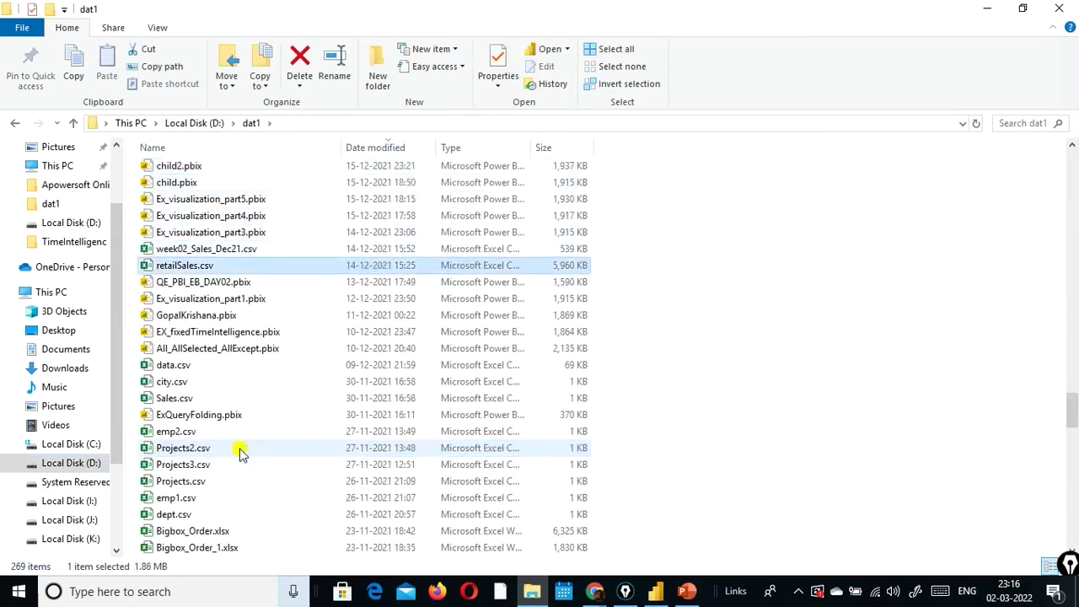
pyautogui.press('Home')
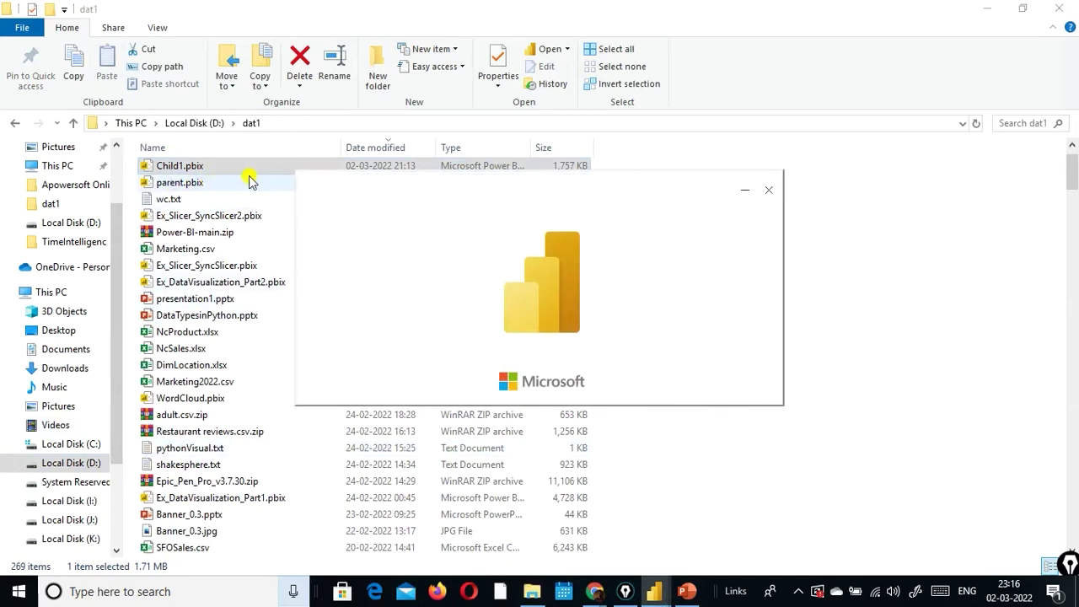
# Switch to the Parent1 report and recheck which drill-through pages its Sales Amount by Category donut offers for Personal Care.
pyautogui.moveTo(654, 591)
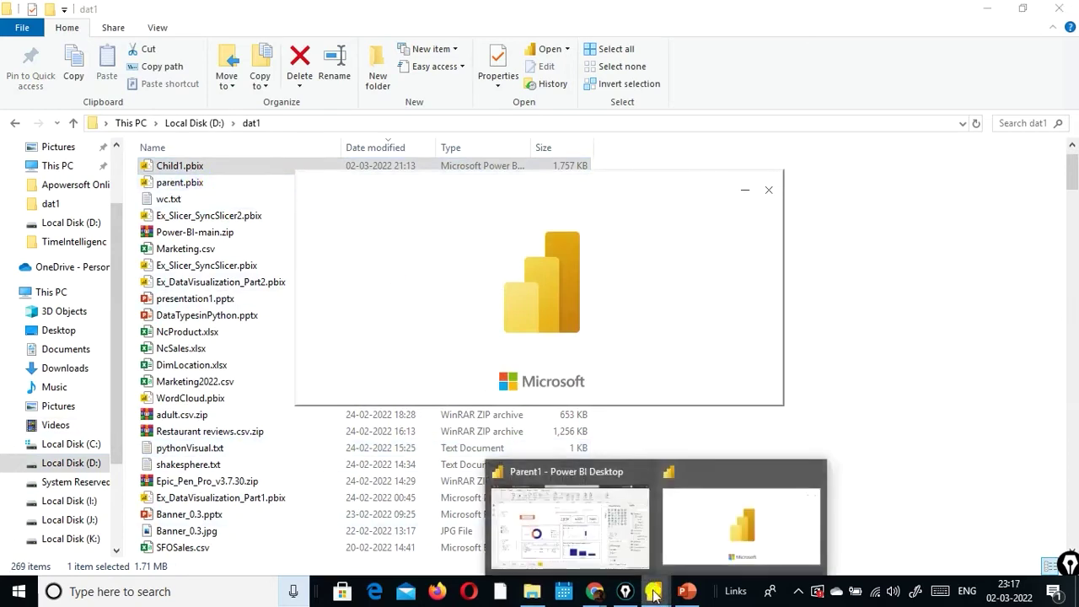
pyautogui.click(591, 532)
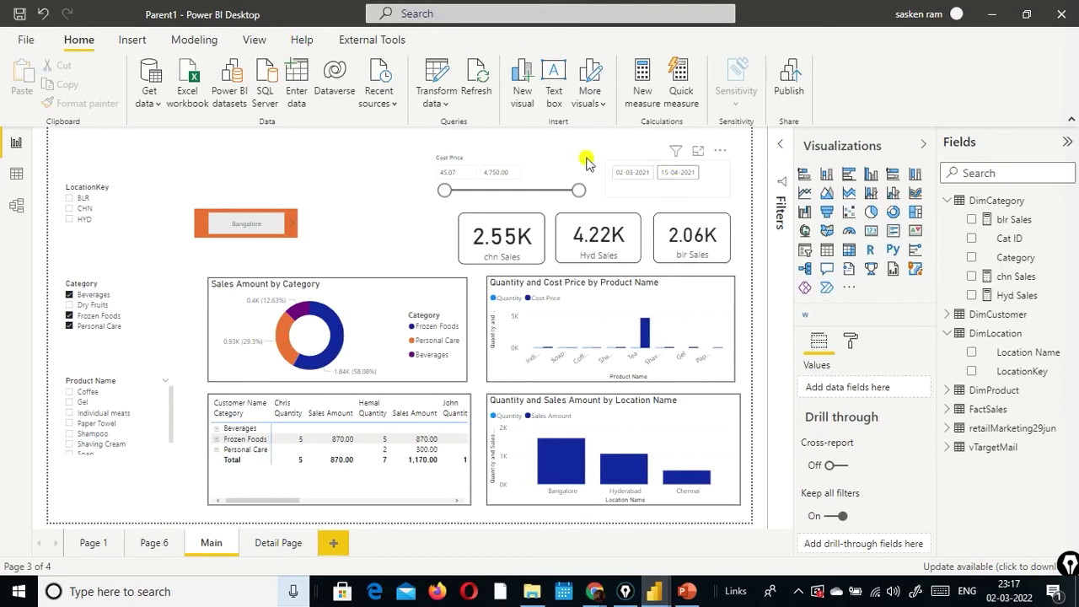
pyautogui.rightClick(282, 340)
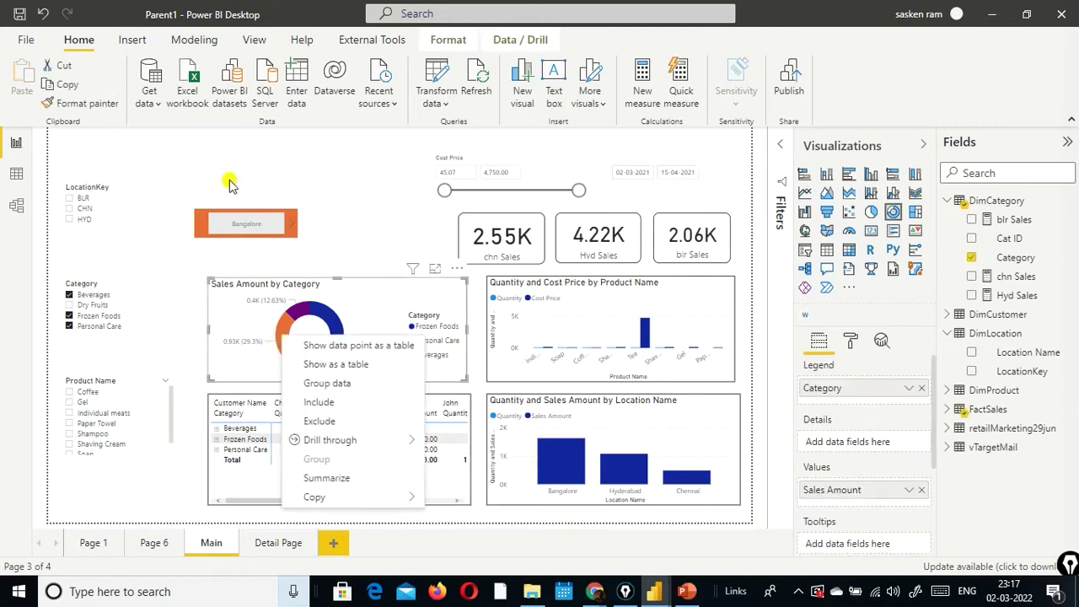
pyautogui.moveTo(354, 440)
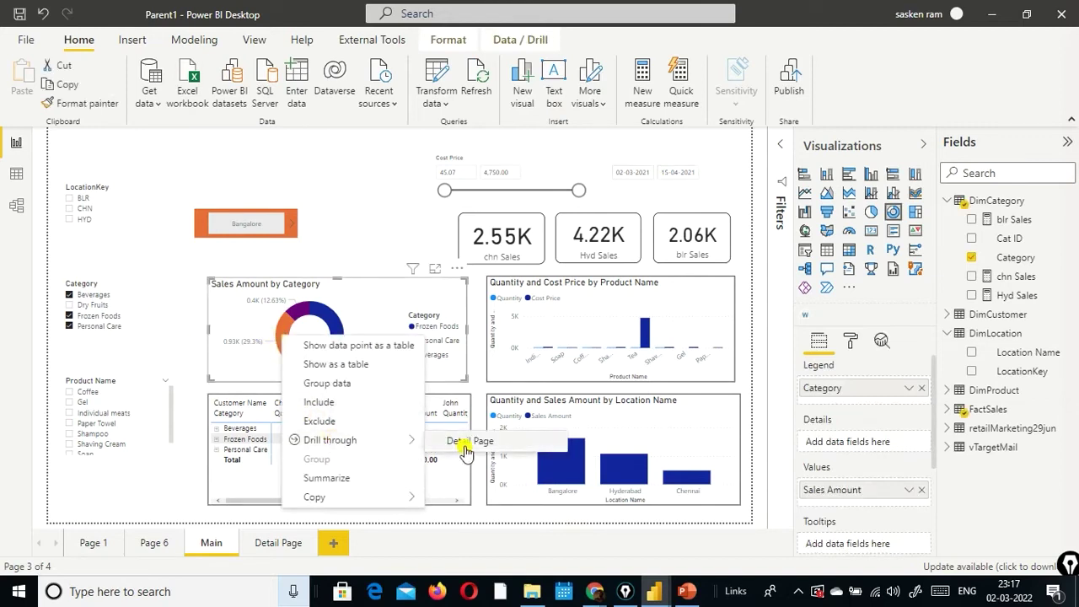
# Switch to the Child1 report, publish it to the dev_order workspace, and dismiss the publishing dialog.
pyautogui.moveTo(657, 580)
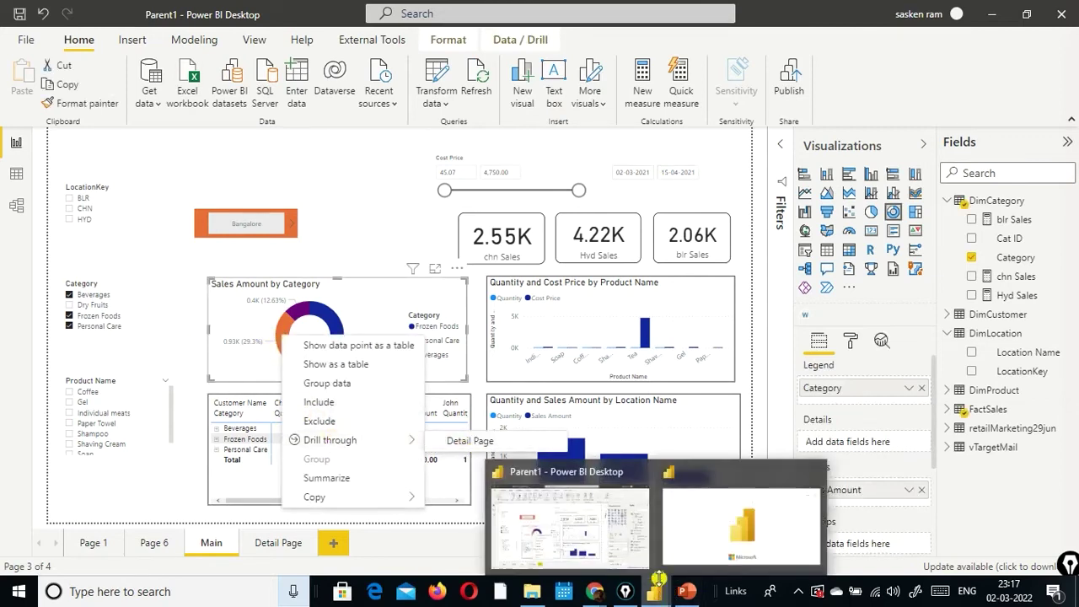
pyautogui.click(696, 539)
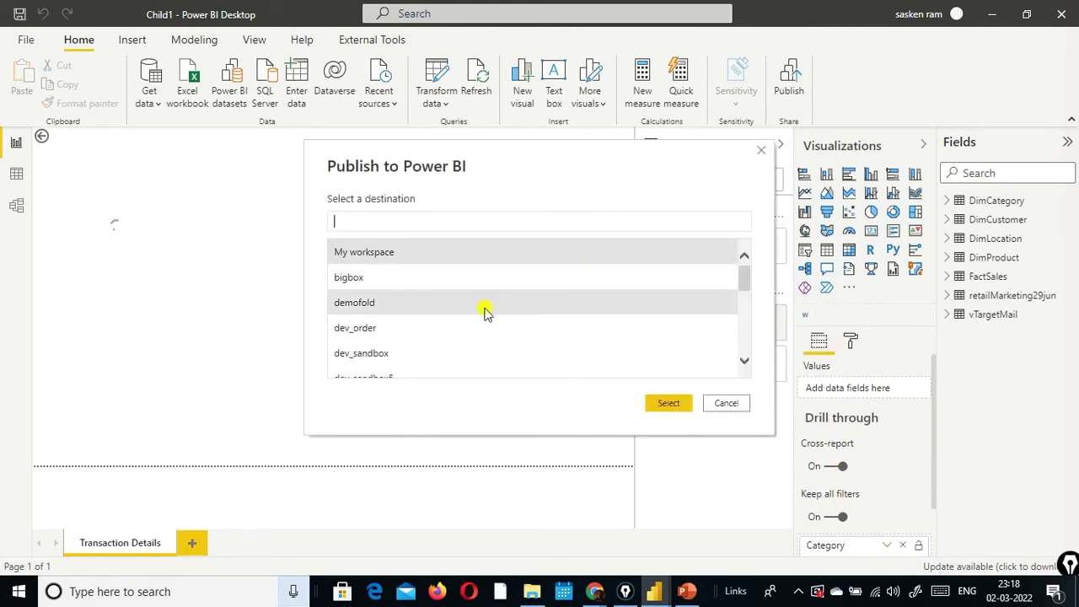
pyautogui.click(429, 328)
pyautogui.click(679, 405)
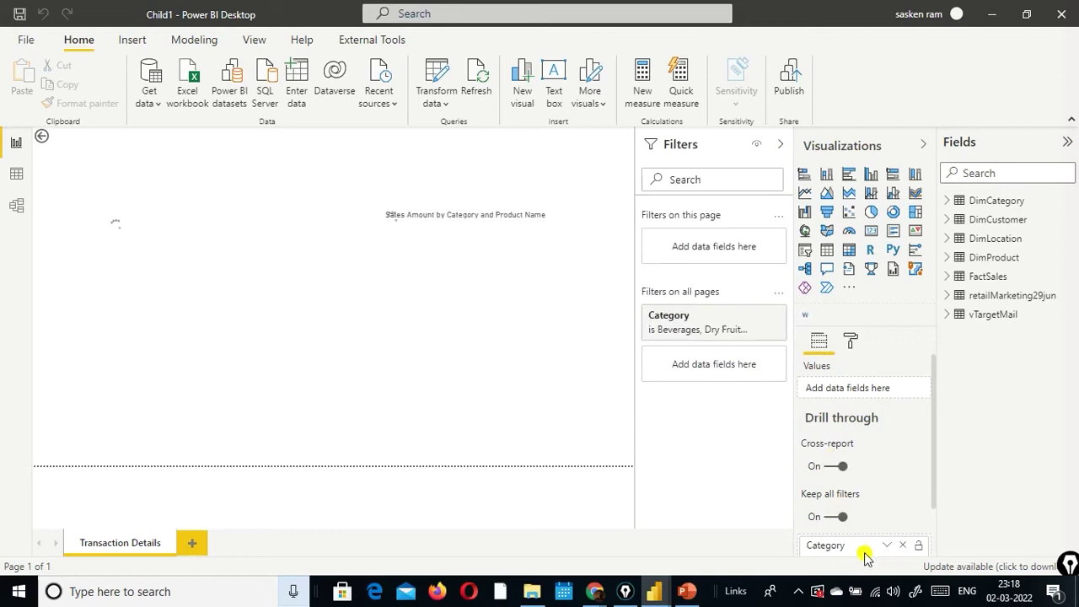
pyautogui.click(616, 380)
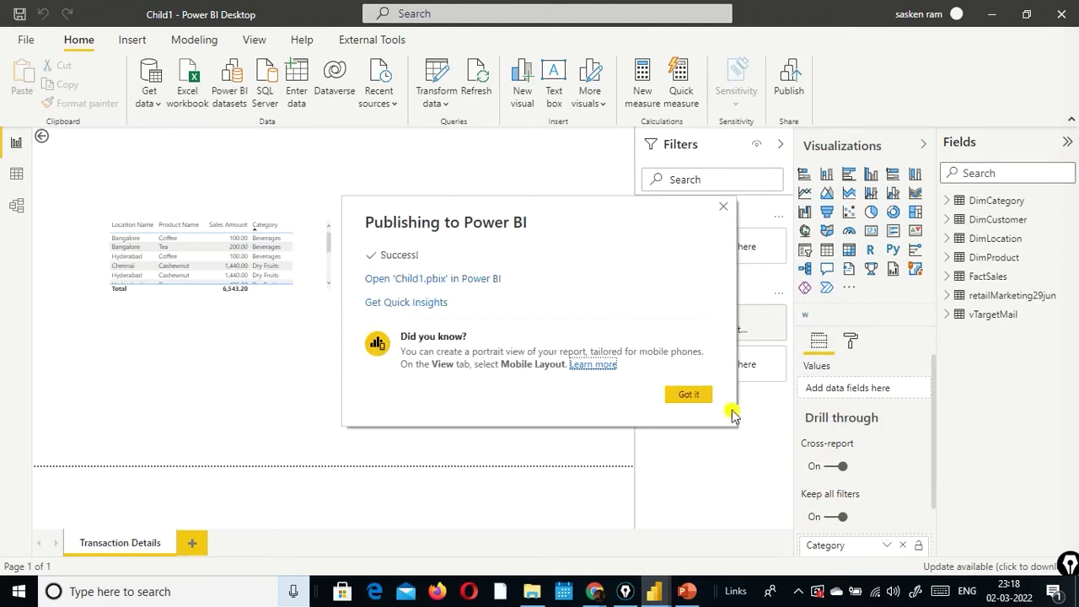
pyautogui.click(688, 394)
pyautogui.scroll(-2, 868, 489)
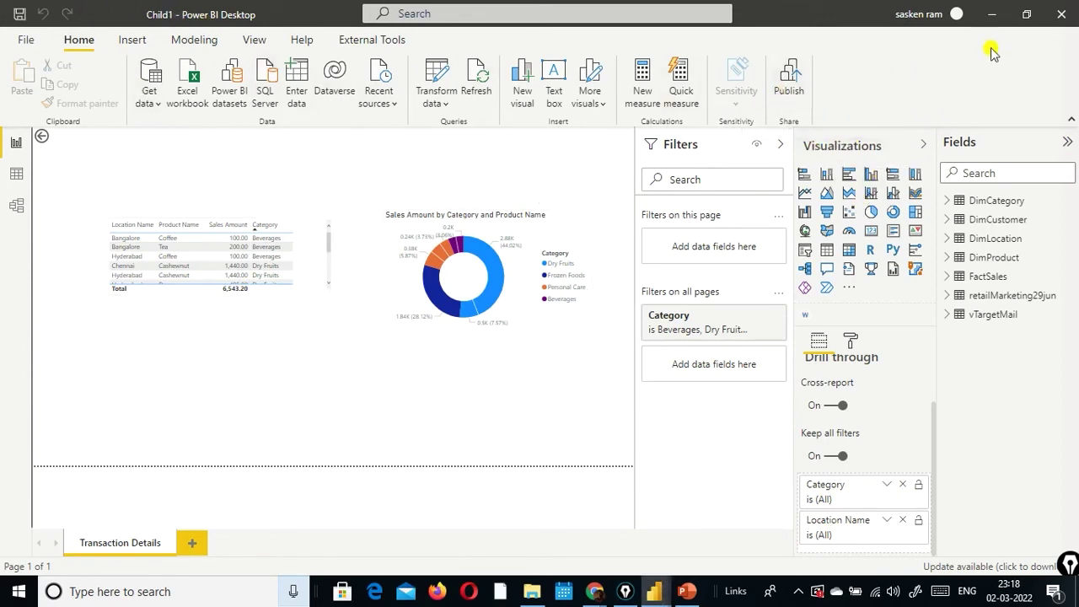
# Switch to the Power BI service in Chrome and open the dev_order workspace.
pyautogui.moveTo(595, 590)
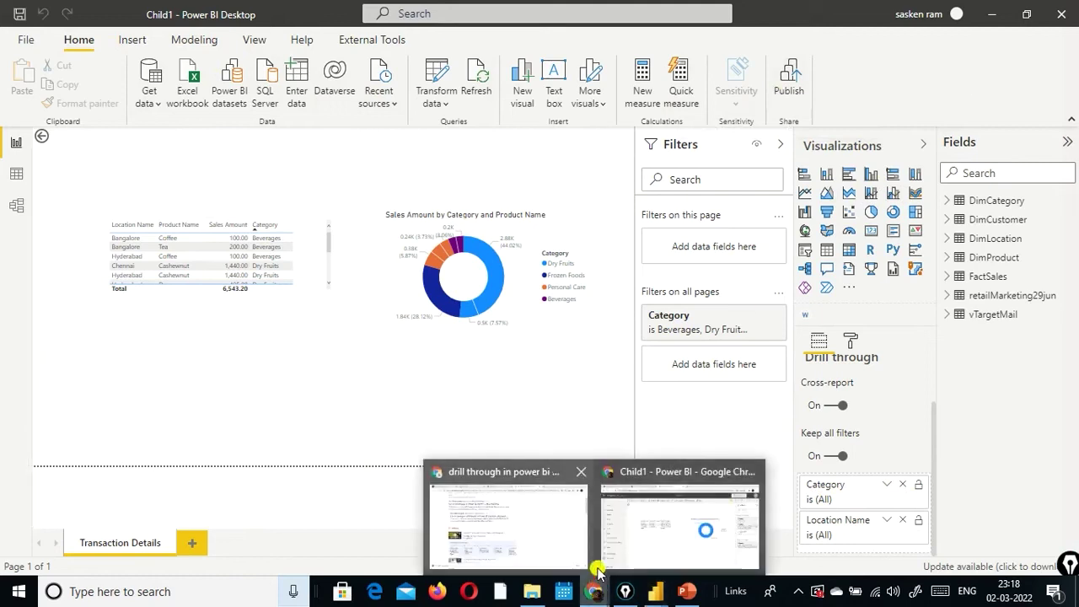
pyautogui.click(644, 542)
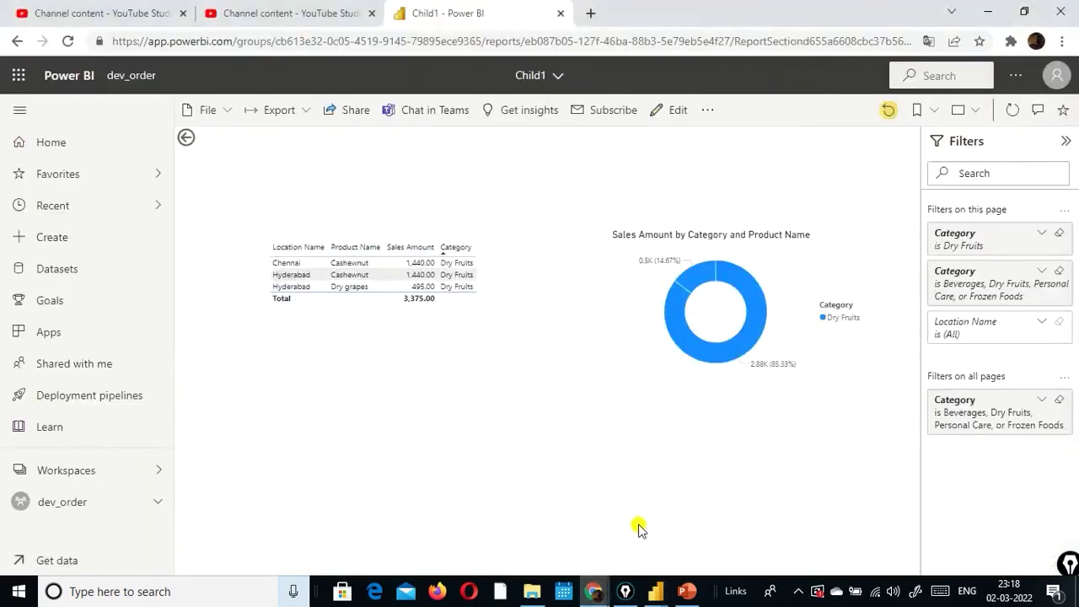
pyautogui.click(68, 470)
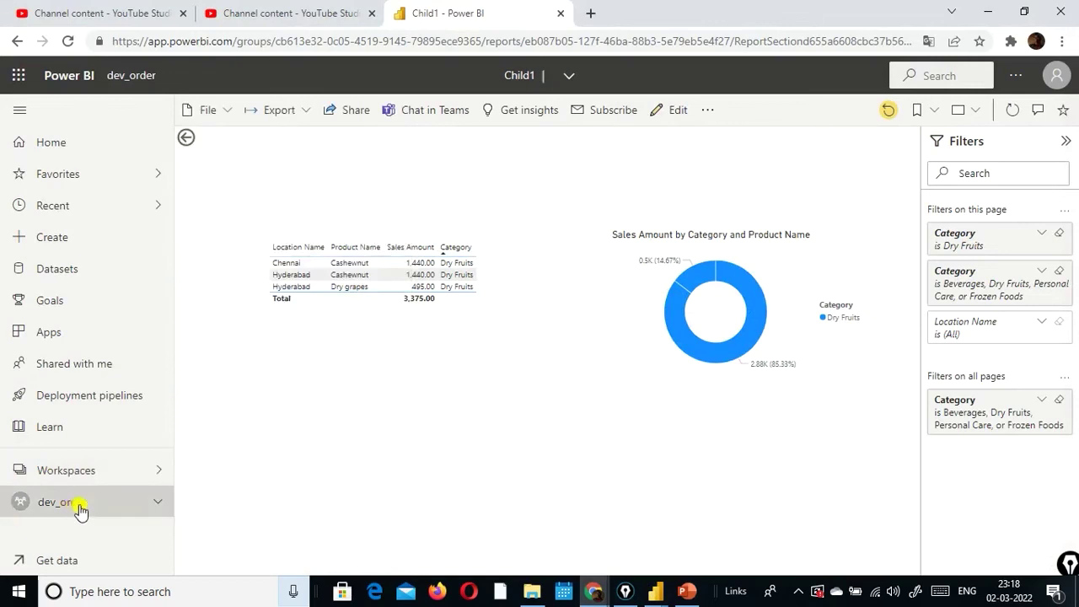
pyautogui.click(80, 512)
# Open the Parent1 report and the Child1 report from the workspace list, each in its own new browser tab.
pyautogui.scroll(-2, 333, 376)
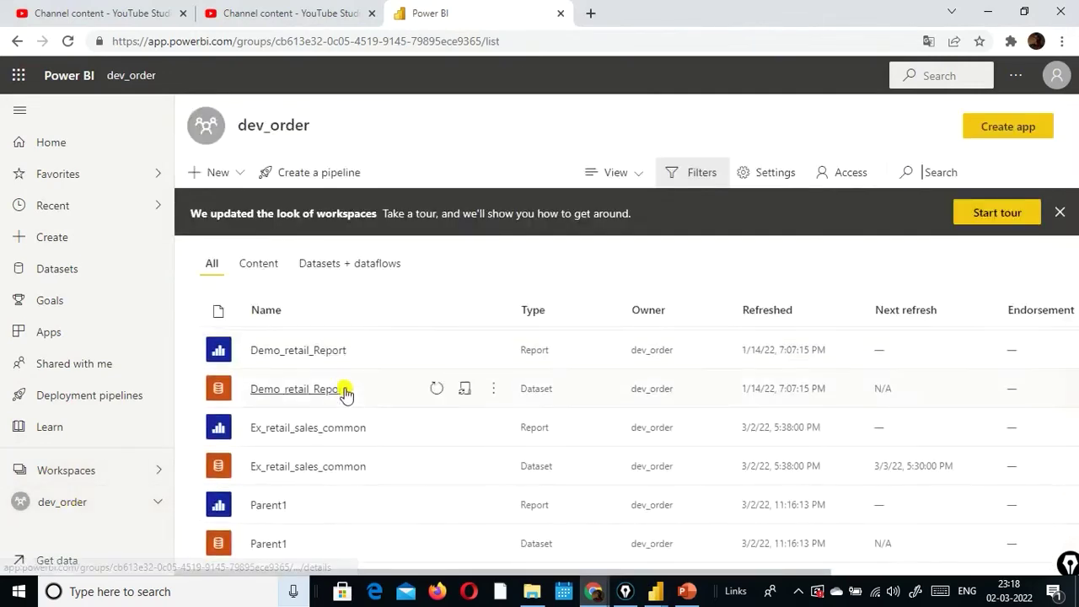
pyautogui.rightClick(271, 509)
pyautogui.click(351, 362)
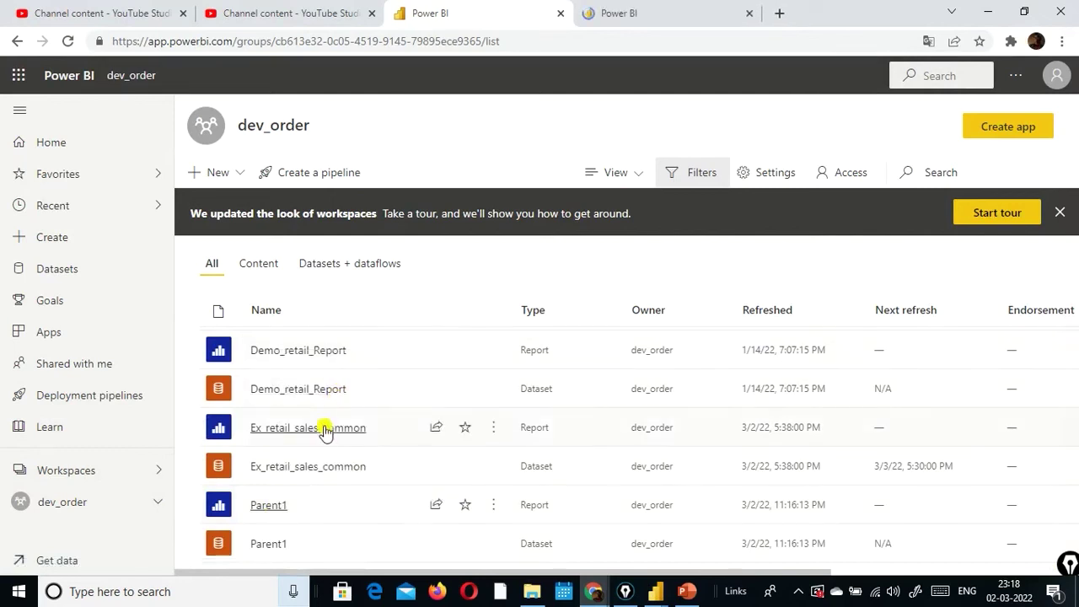
pyautogui.scroll(2, 325, 430)
pyautogui.rightClick(266, 347)
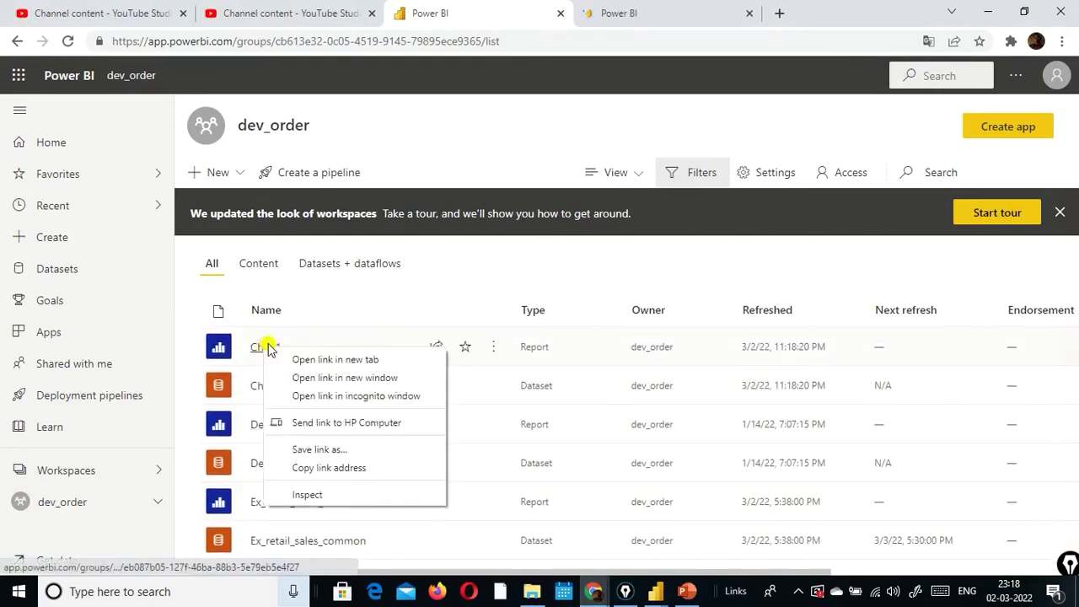
pyautogui.click(295, 359)
# View the published Parent1 and Child1 reports as they load, ending on Parent1.
pyautogui.click(611, 14)
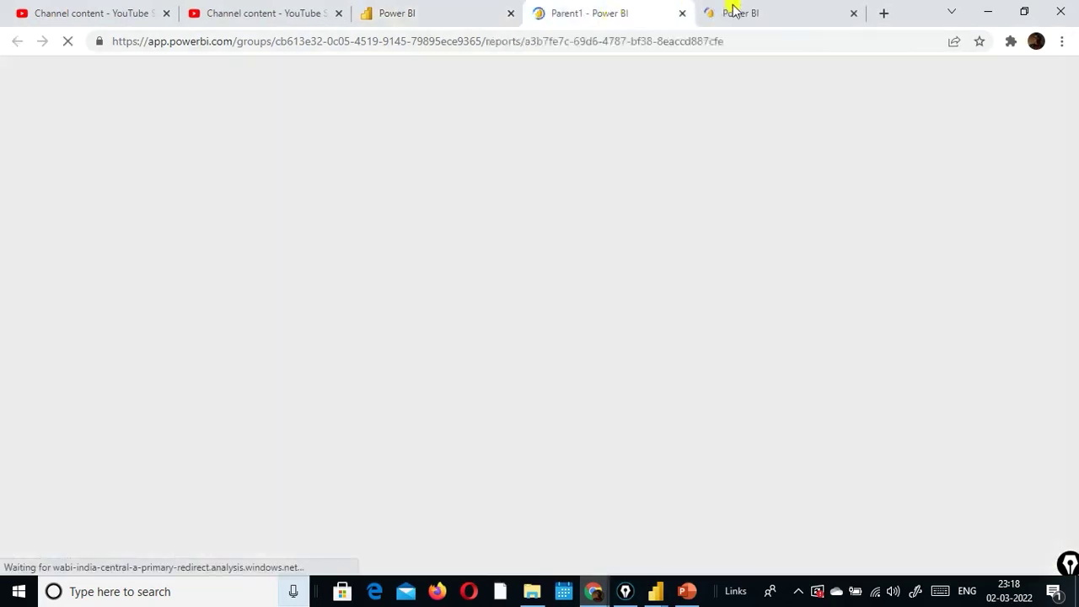
pyautogui.click(736, 12)
pyautogui.click(609, 12)
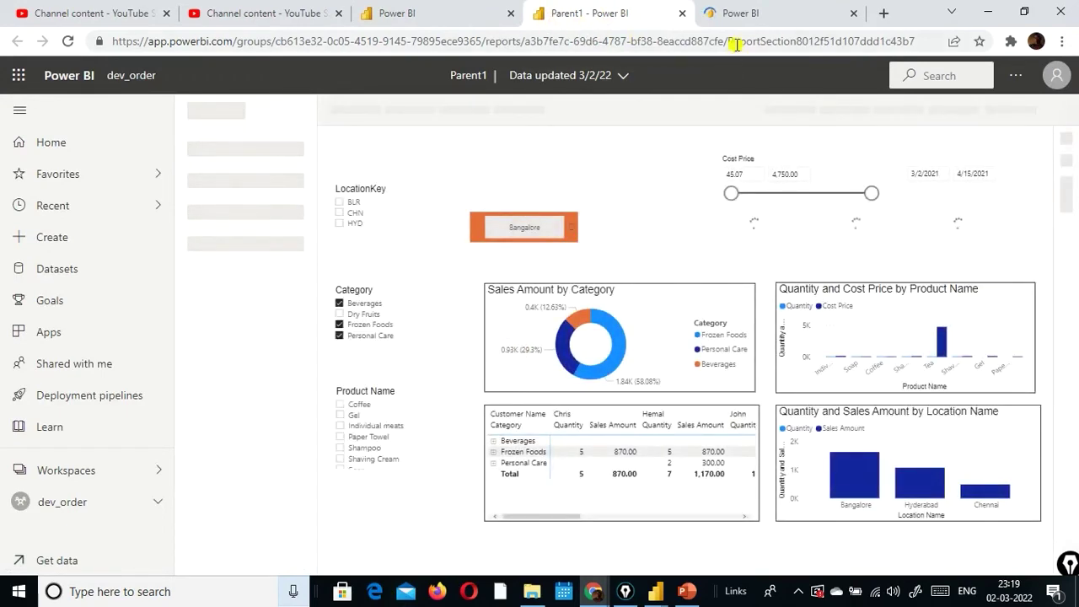
pyautogui.click(754, 26)
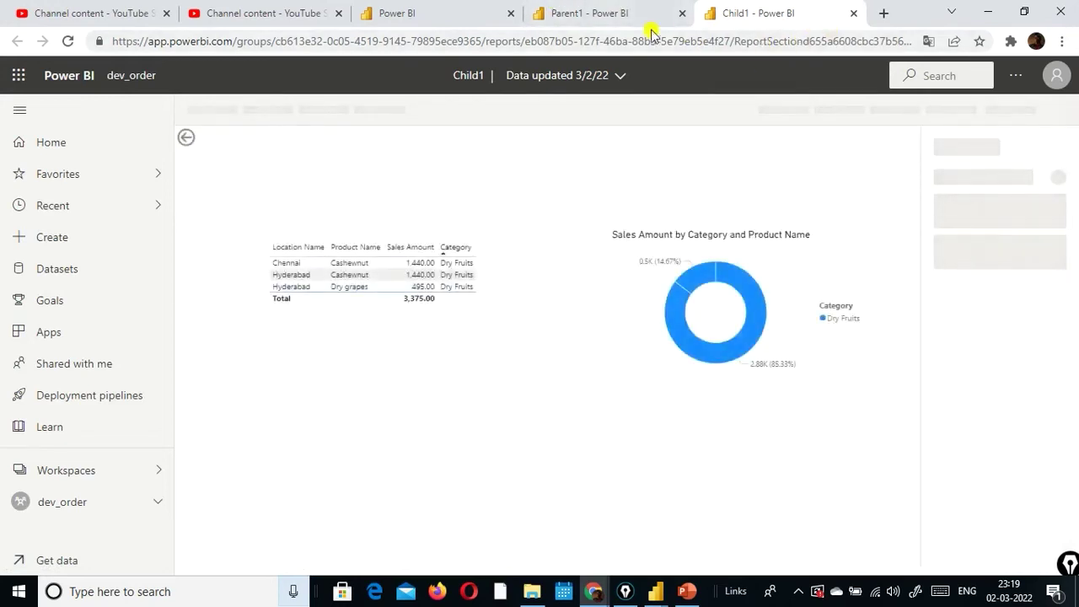
pyautogui.click(590, 14)
# Review the Cross-report setting and drill-through fields of Child1 in Power BI Desktop, and return to Parent1 in the browser.
pyautogui.moveTo(656, 595)
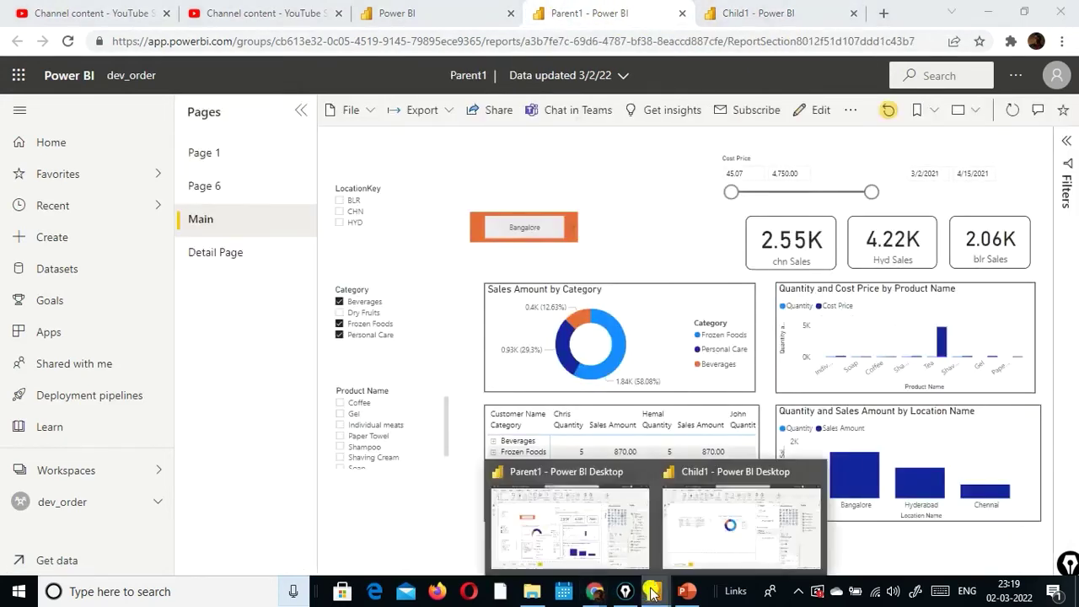
pyautogui.click(707, 551)
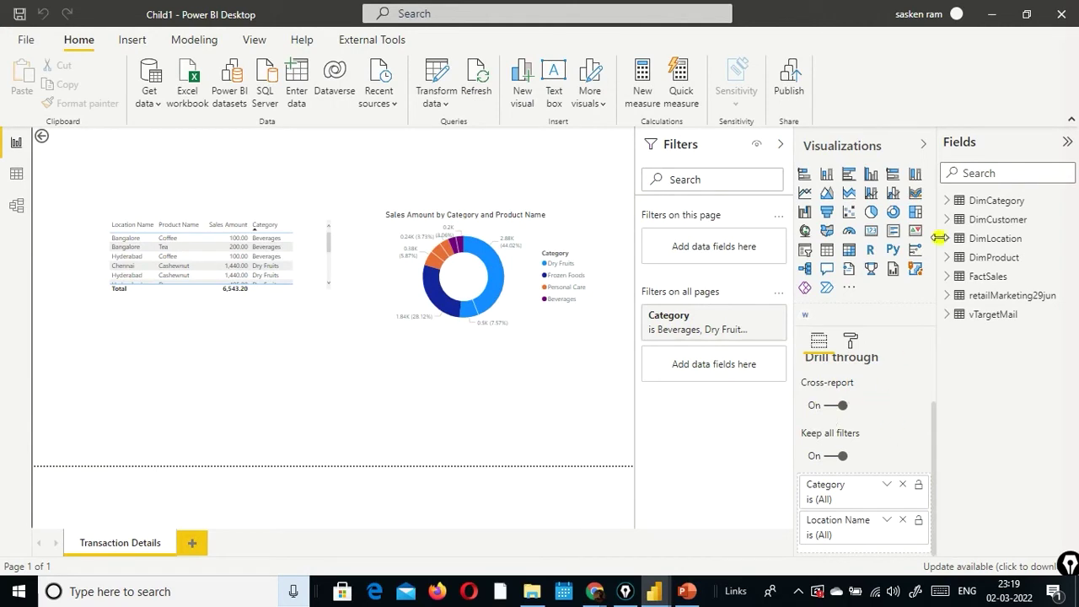
pyautogui.click(986, 14)
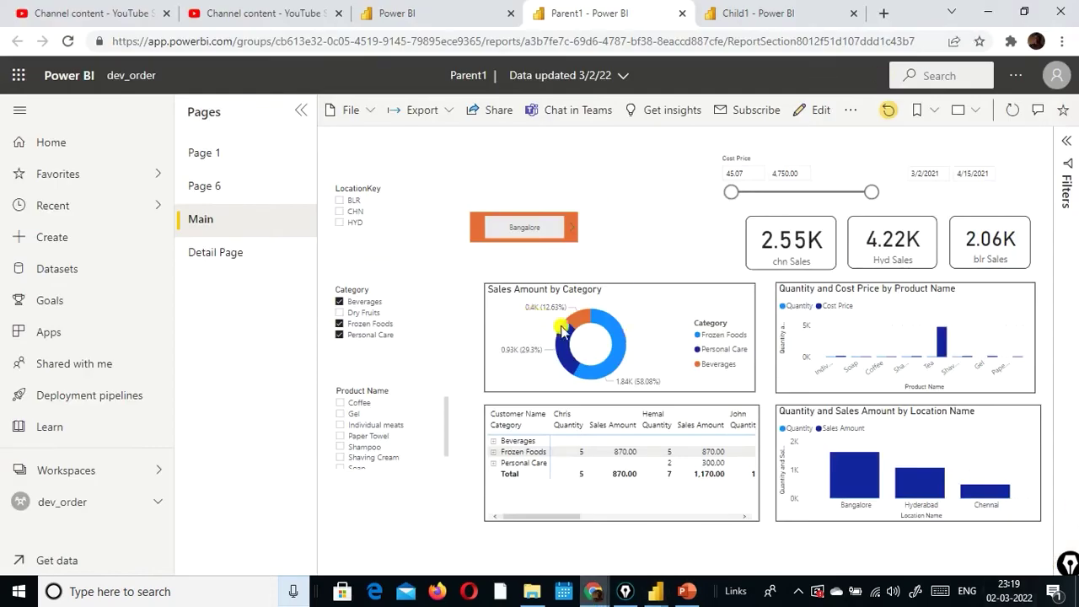
# Show the drill-through targets for Frozen Foods in Parent1's Sales Amount by Category chart, and compare them with the open Child1 report.
pyautogui.moveTo(615, 349)
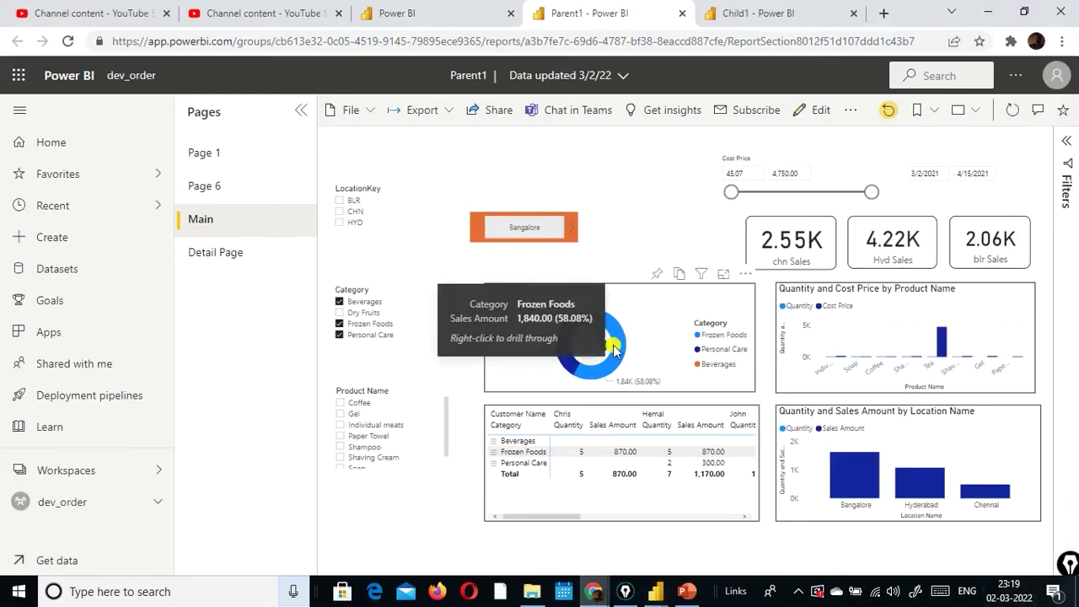
pyautogui.rightClick(617, 349)
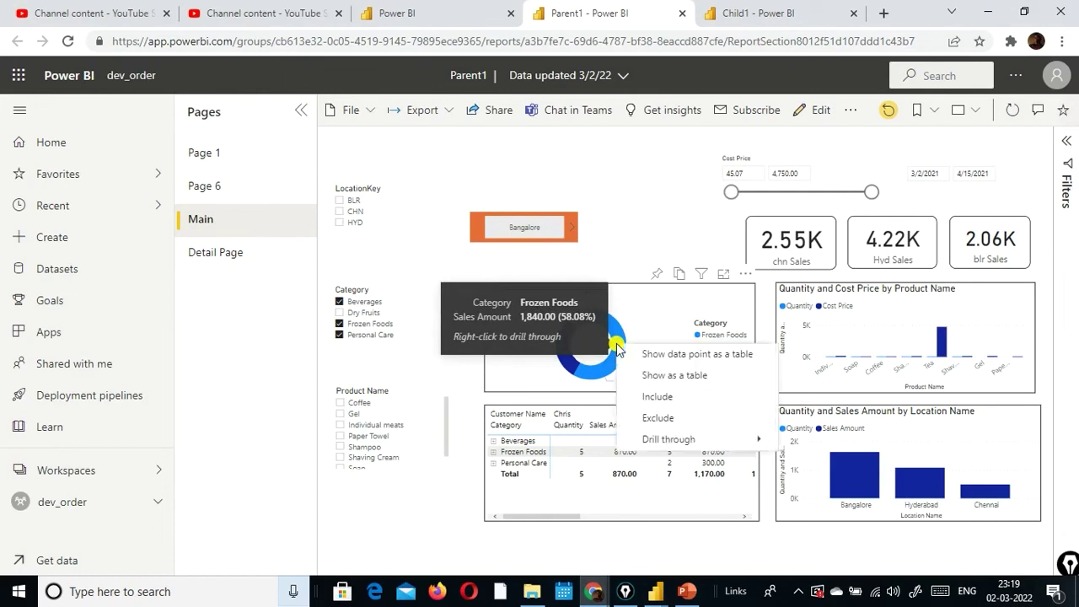
pyautogui.moveTo(647, 438)
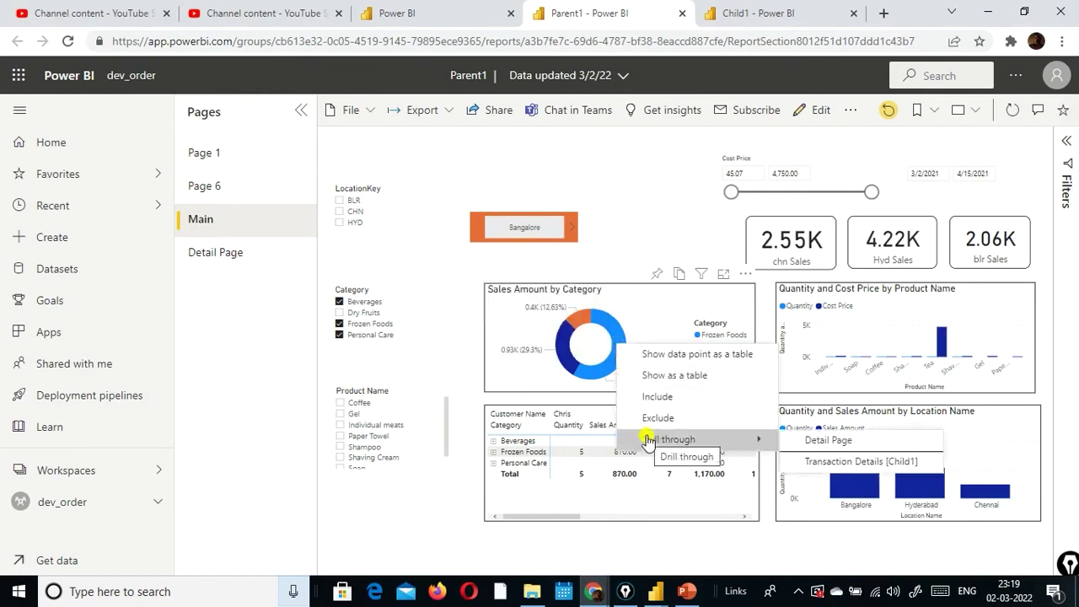
pyautogui.click(782, 12)
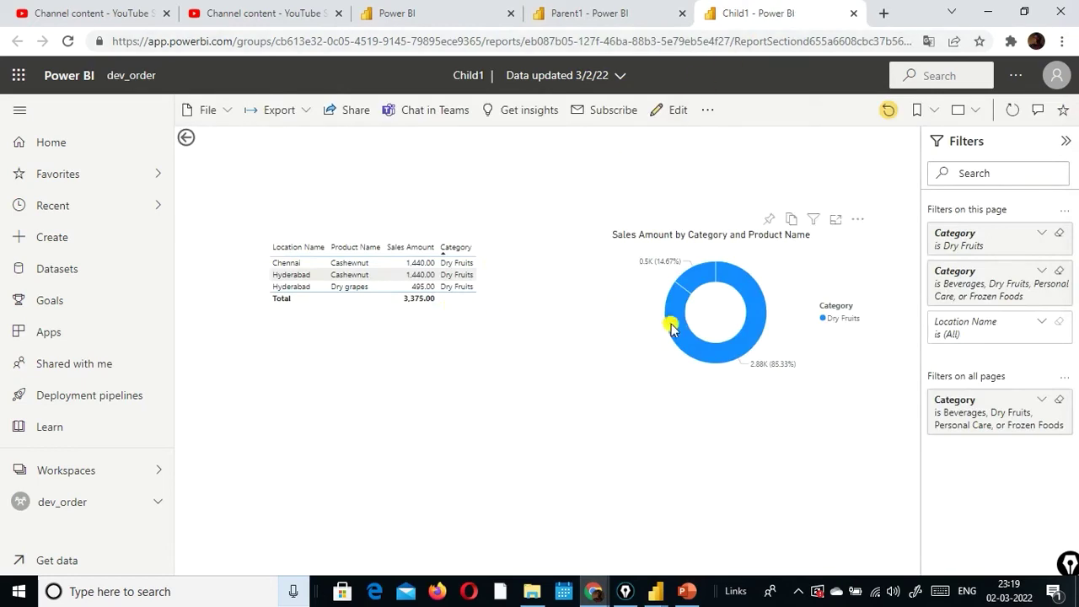
pyautogui.moveTo(673, 329)
pyautogui.click(624, 12)
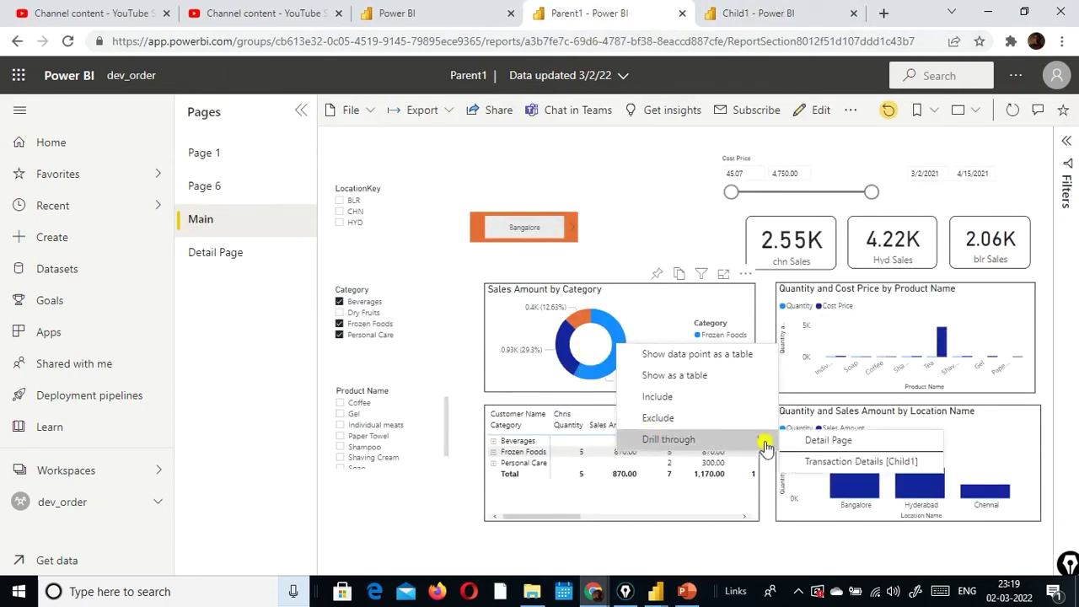
# Check the Transaction Details page of Child1 in Power BI Desktop, and return to Parent1 in the browser.
pyautogui.moveTo(667, 440)
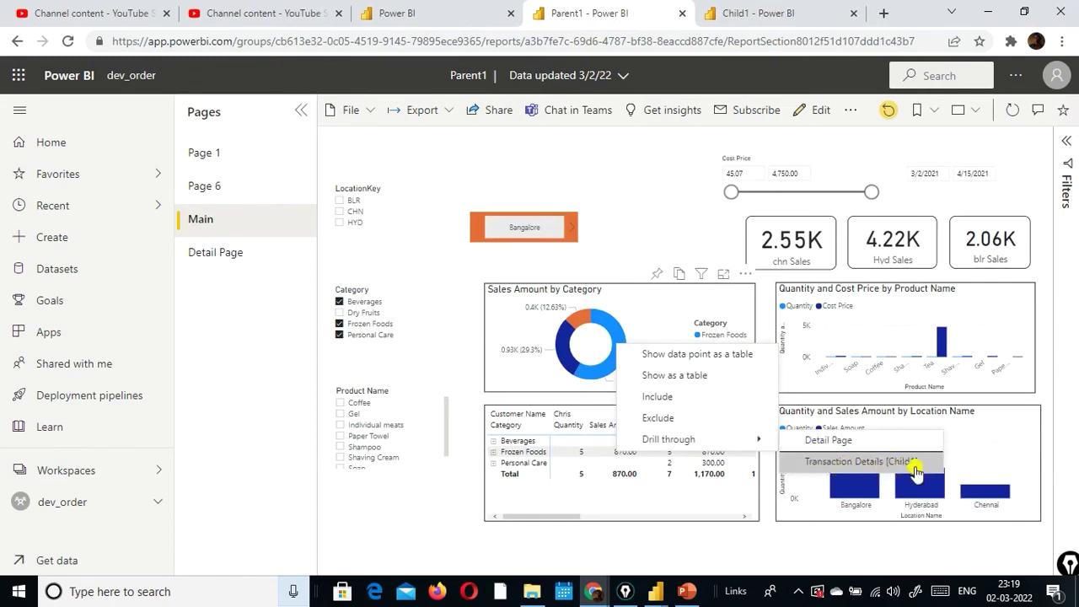
pyautogui.moveTo(655, 594)
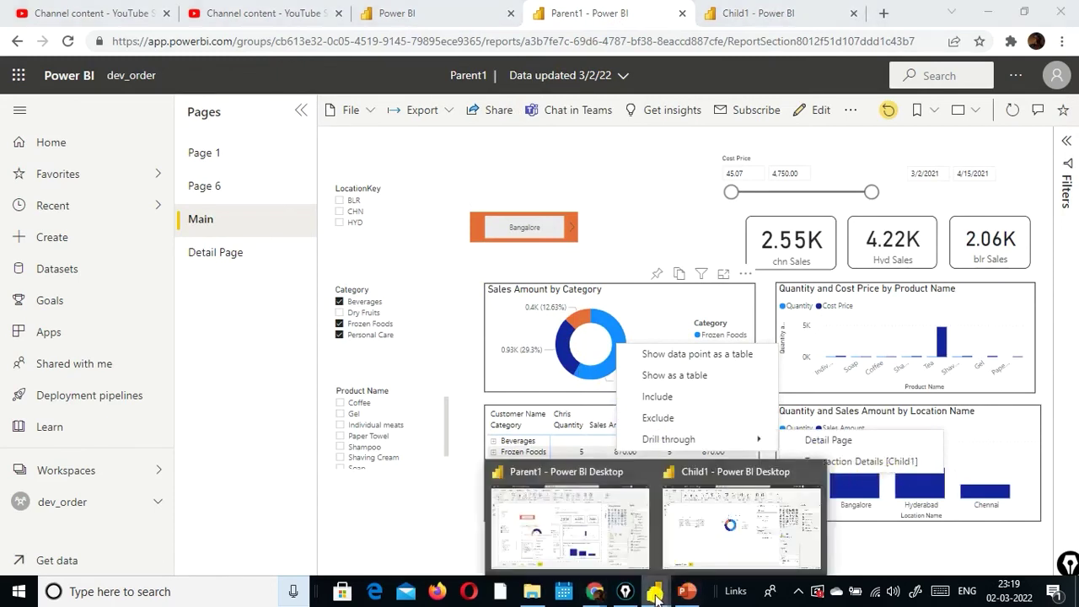
pyautogui.click(675, 552)
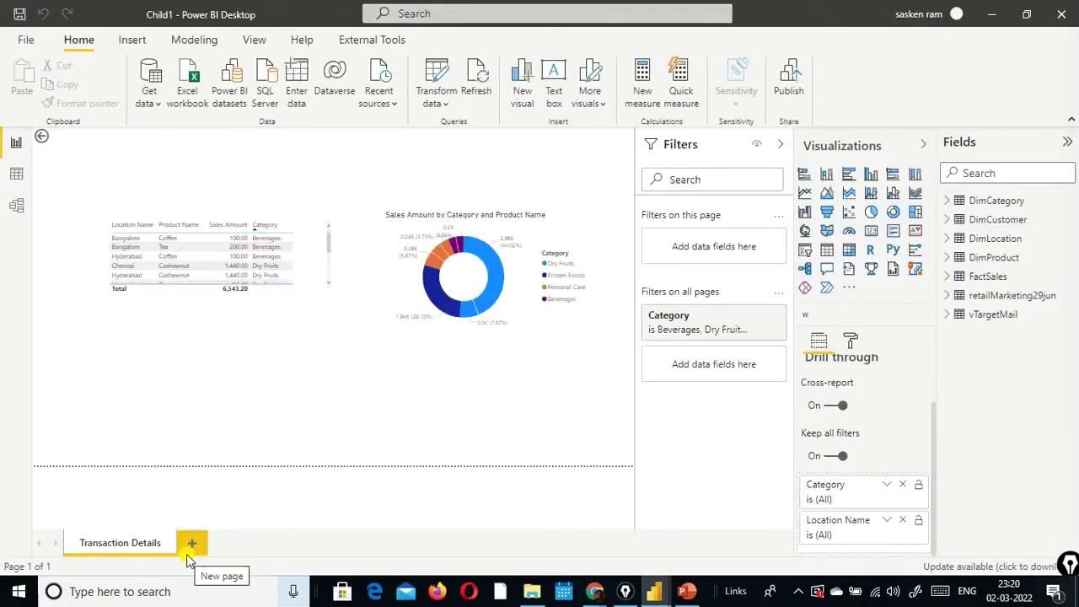
pyautogui.click(992, 14)
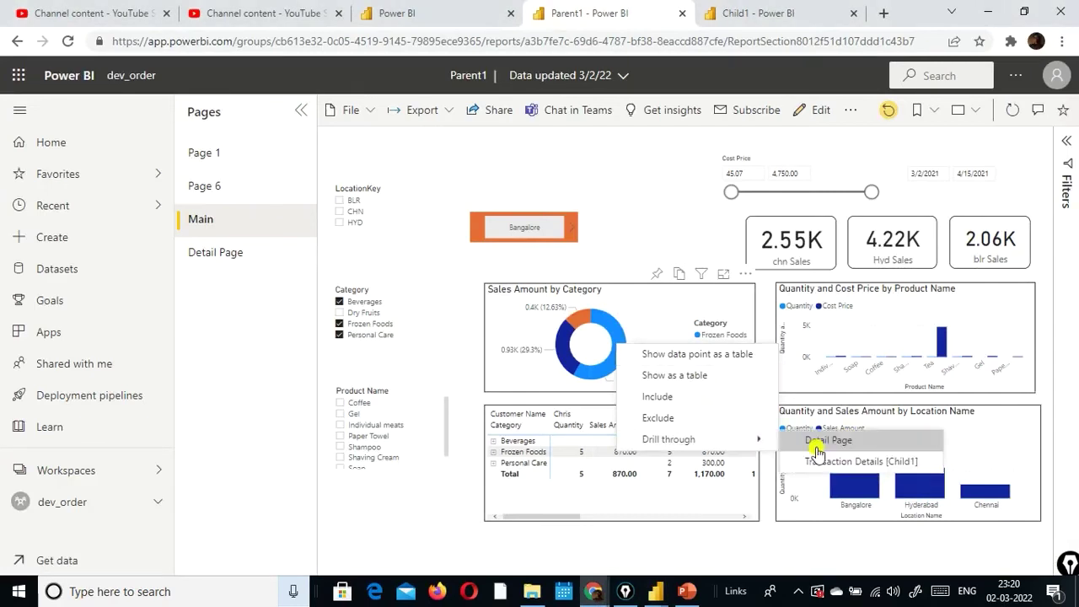
# Drill through from the Frozen Foods slice to Transaction Details [Child1], and try to go back from the opened page.
pyautogui.moveTo(754, 440)
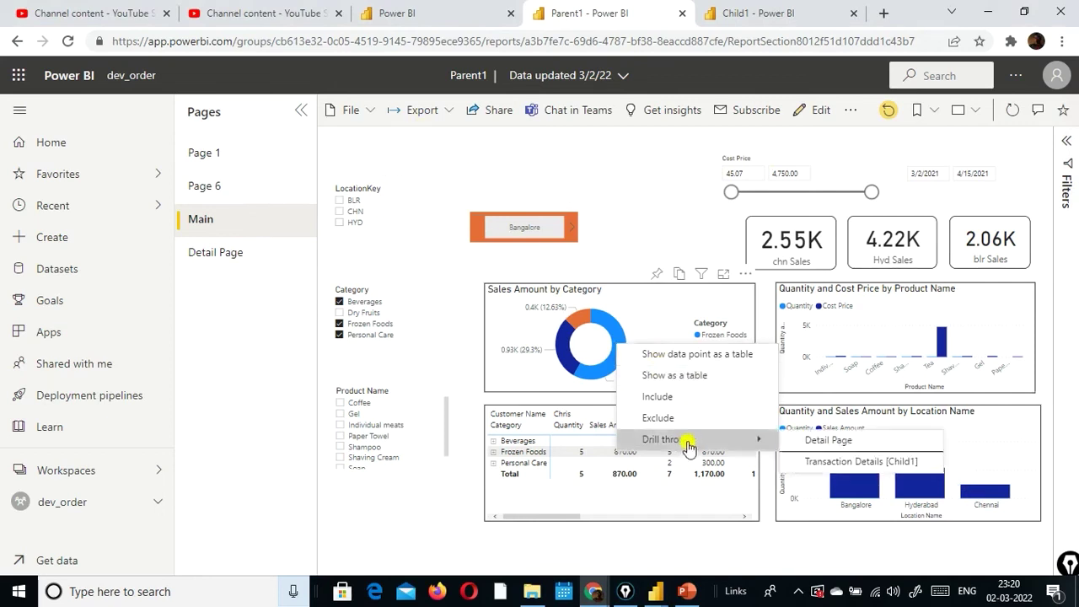
pyautogui.click(855, 460)
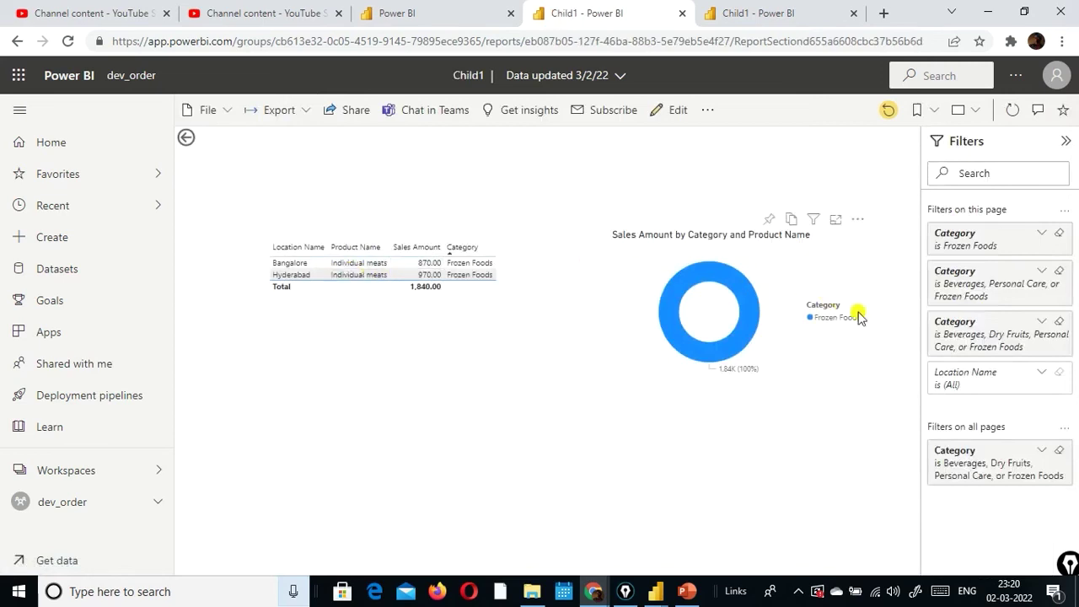
pyautogui.click(186, 143)
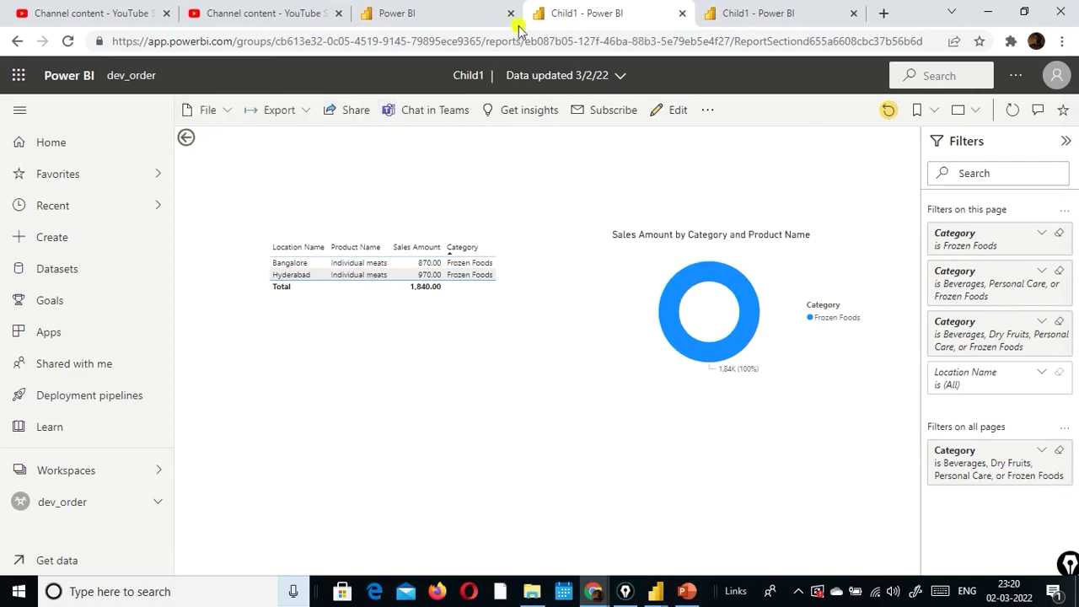
# Open the Parent1 report from the dev_order workspace list in another new browser tab and show it.
pyautogui.click(416, 14)
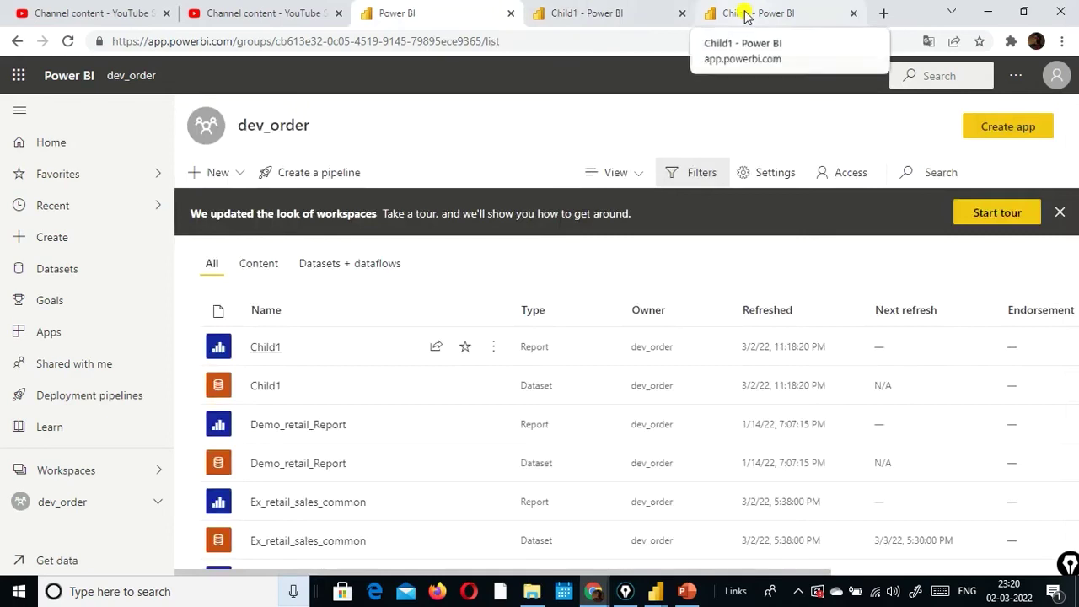
pyautogui.scroll(-2, 349, 337)
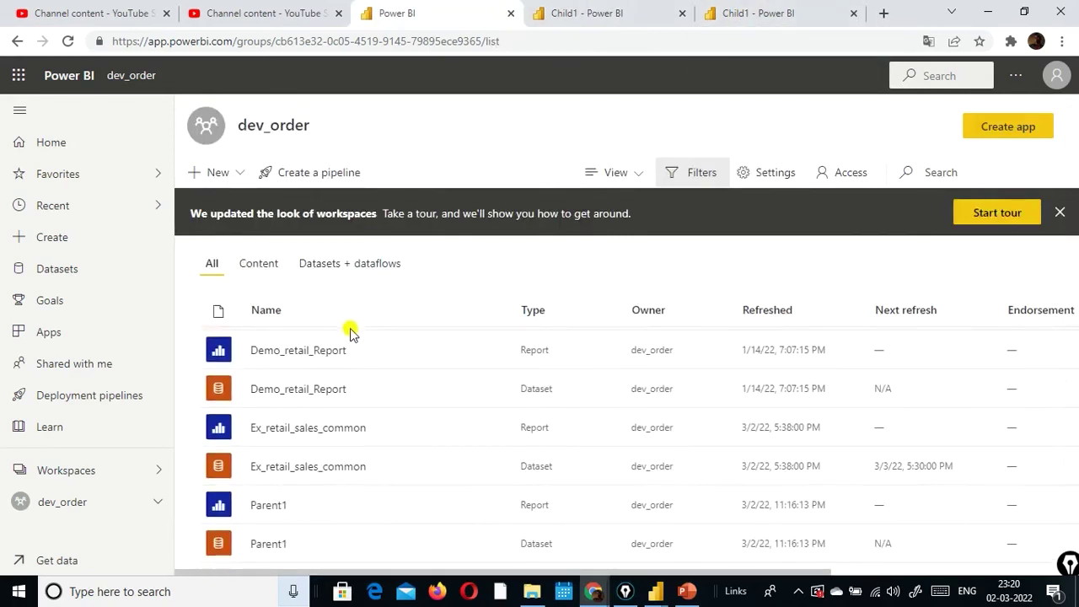
pyautogui.rightClick(278, 506)
pyautogui.click(382, 362)
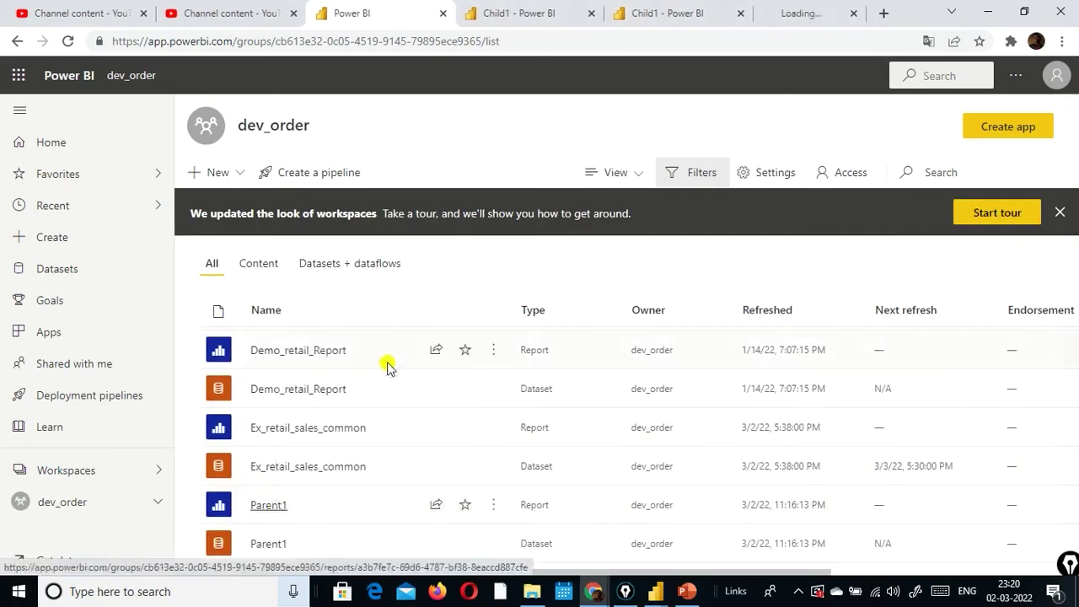
pyautogui.click(745, 22)
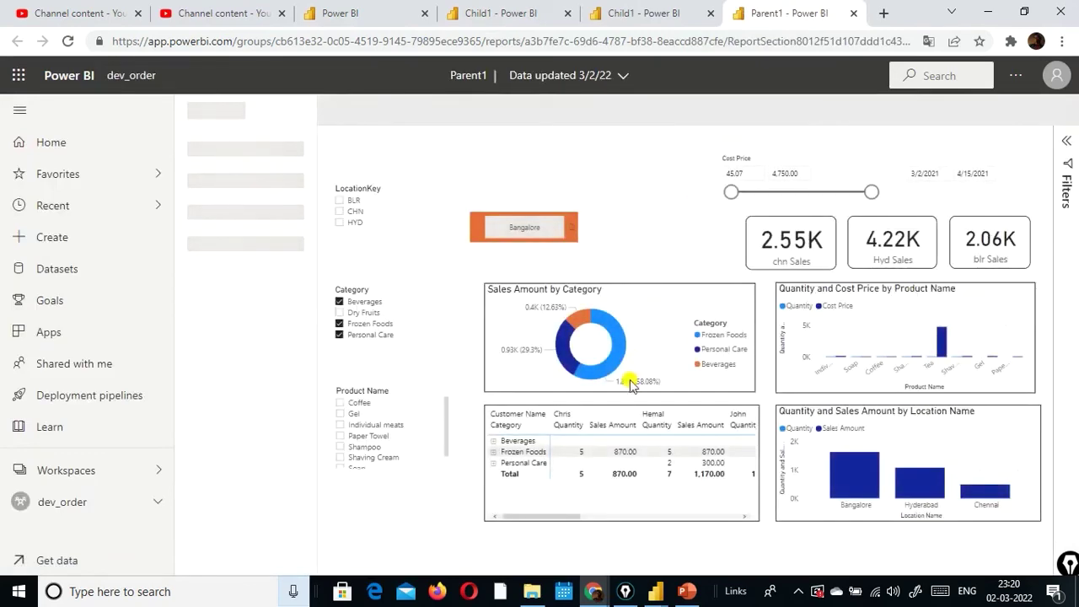
# Drill through from the Beverages slice of Sales Amount by Category to Transaction Details [Child1].
pyautogui.moveTo(576, 325)
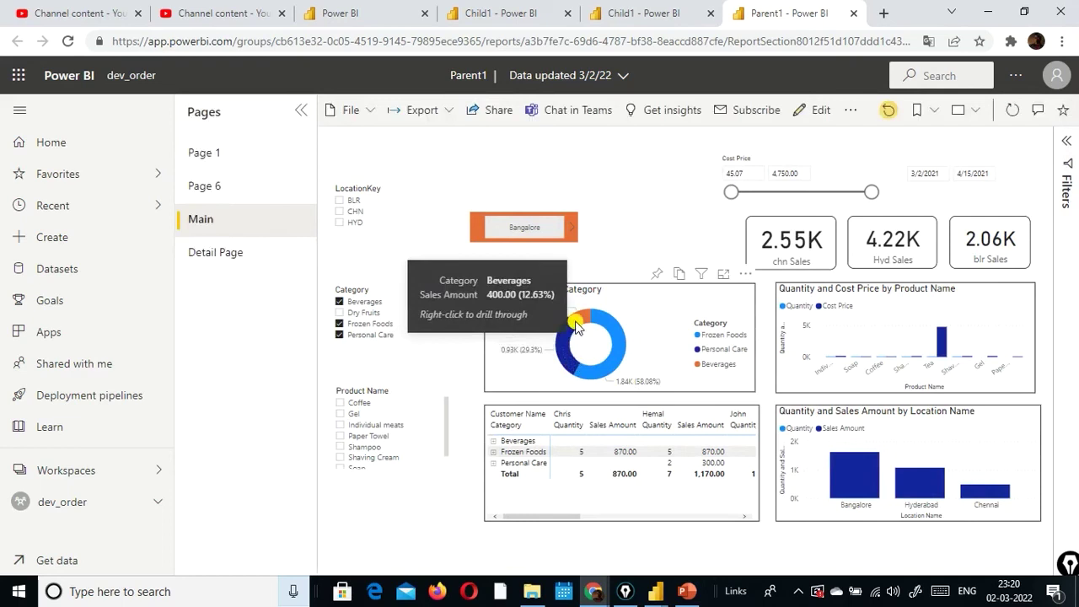
pyautogui.rightClick(576, 326)
pyautogui.moveTo(701, 420)
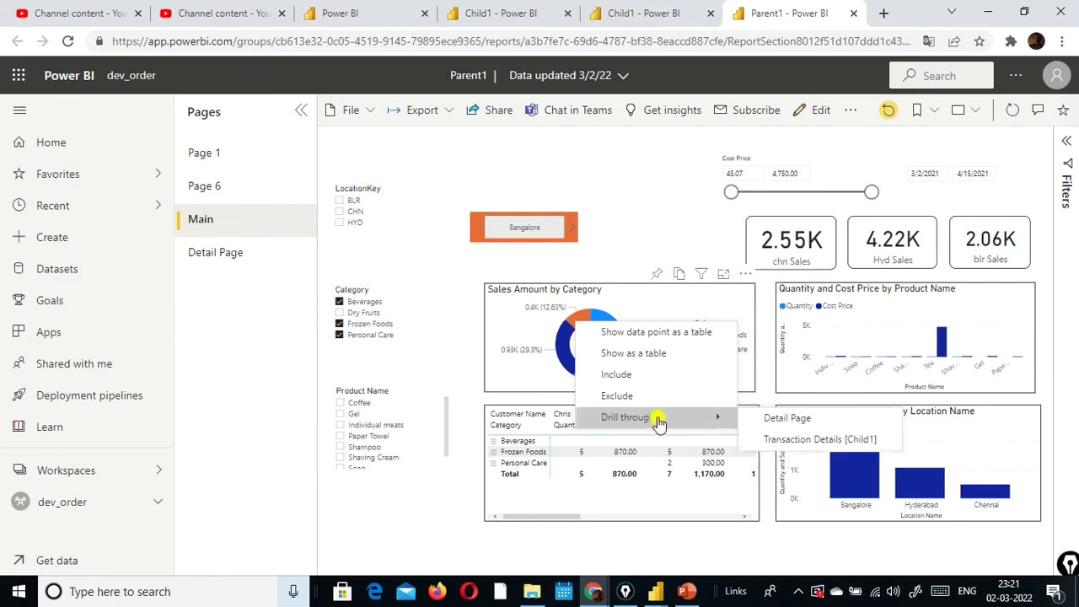
pyautogui.click(768, 440)
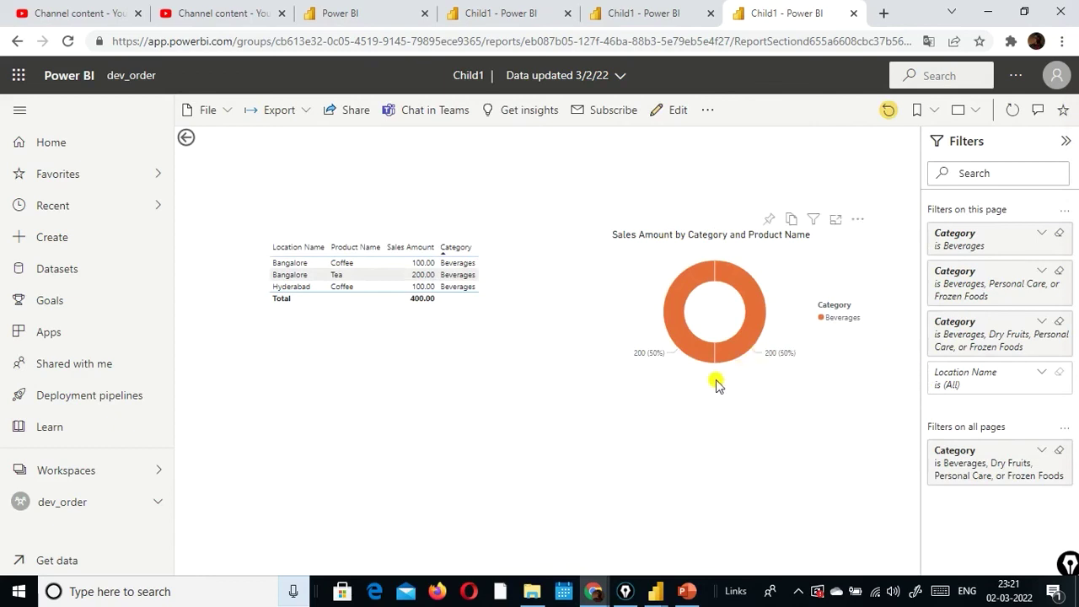
# Switch from the browser through the PowerPoint presentation to the Parent1 report in Power BI Desktop.
pyautogui.hotkey('alt', 'Tab')
pyautogui.hotkey('alt', 'Tab')
pyautogui.hotkey('alt', 'Tab')
pyautogui.hotkey('alt', 'Tab')
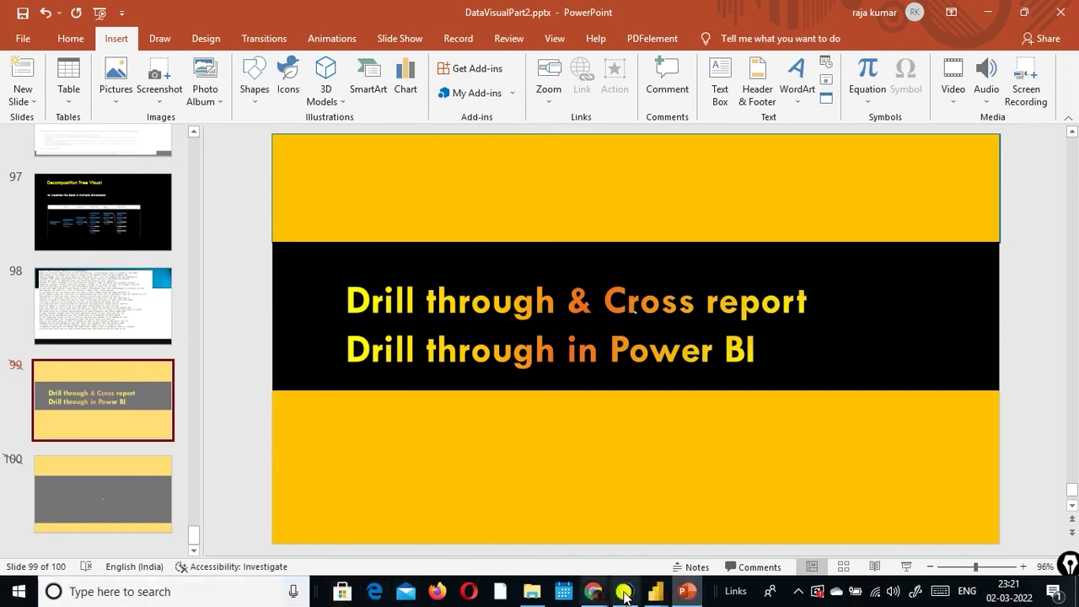
pyautogui.moveTo(656, 591)
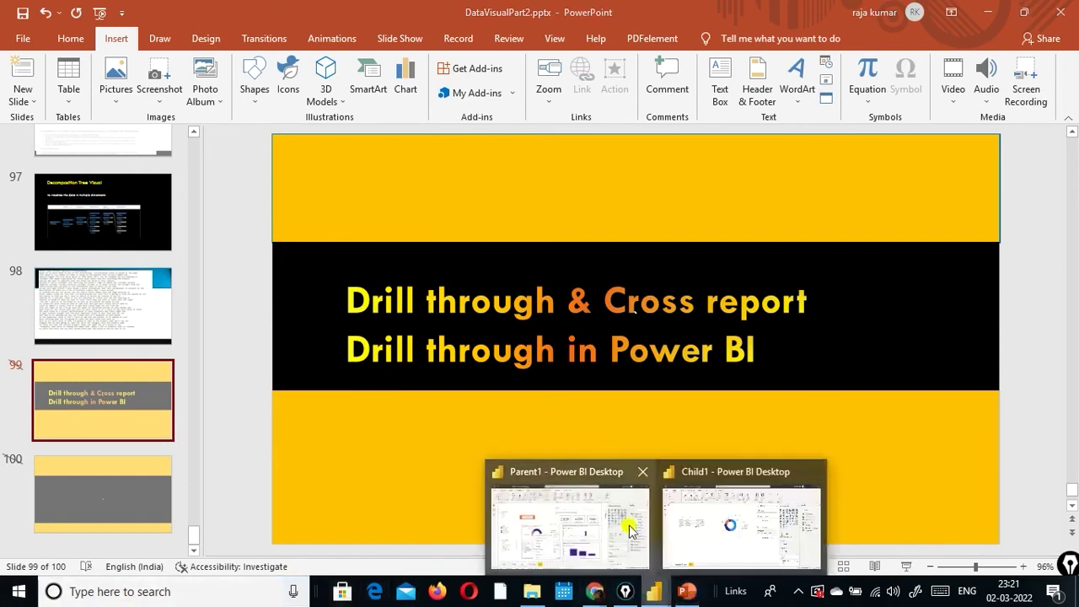
pyautogui.click(587, 519)
# Review the Cross-report drillthrough option in Parent1's current-file report settings, and leave the options without changing anything.
pyautogui.click(24, 43)
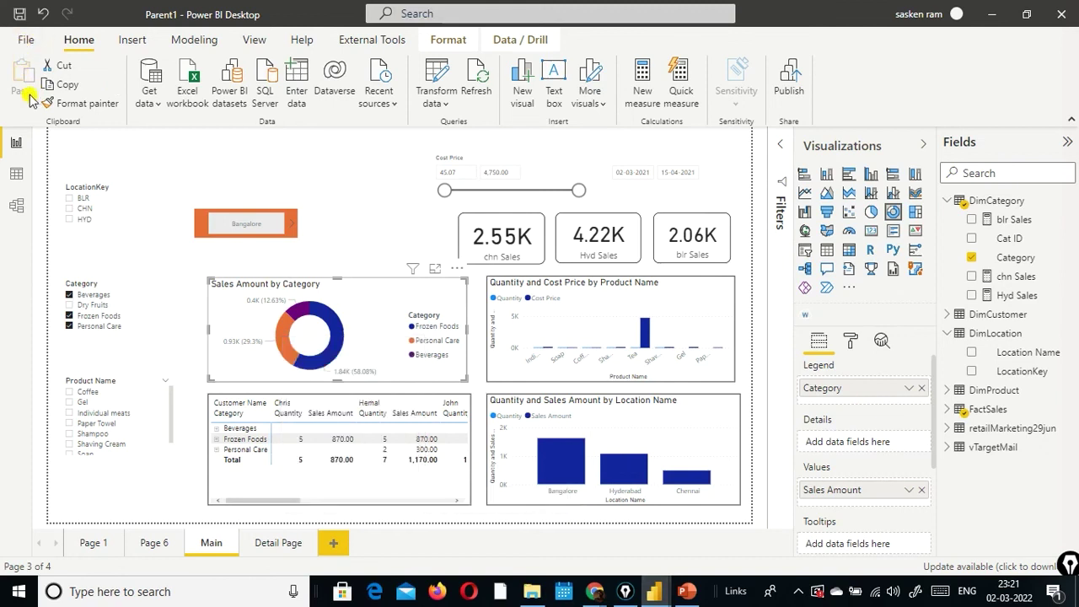
pyautogui.click(105, 289)
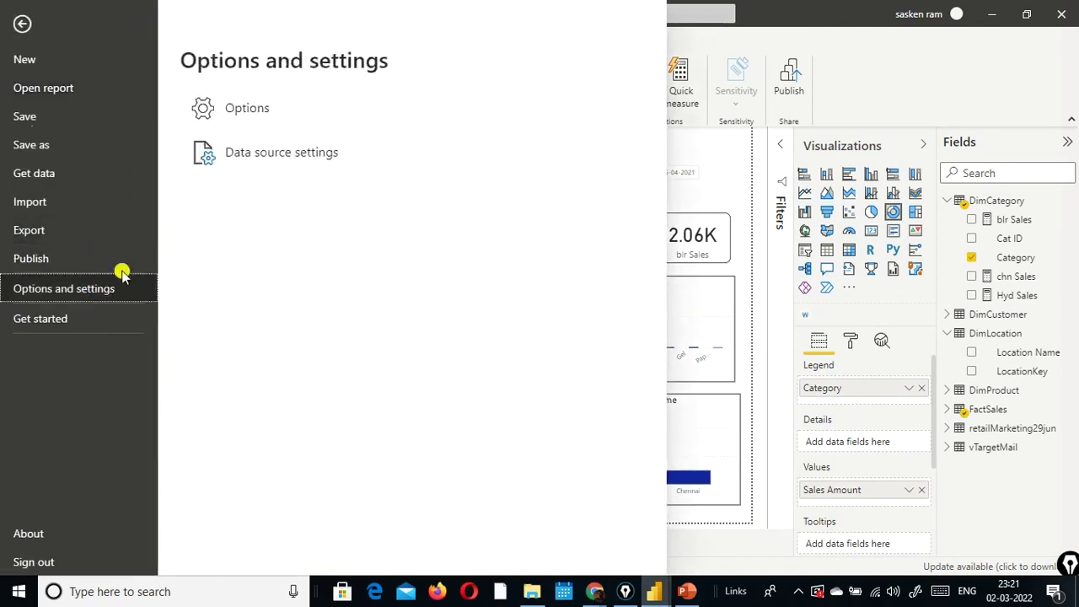
pyautogui.click(257, 109)
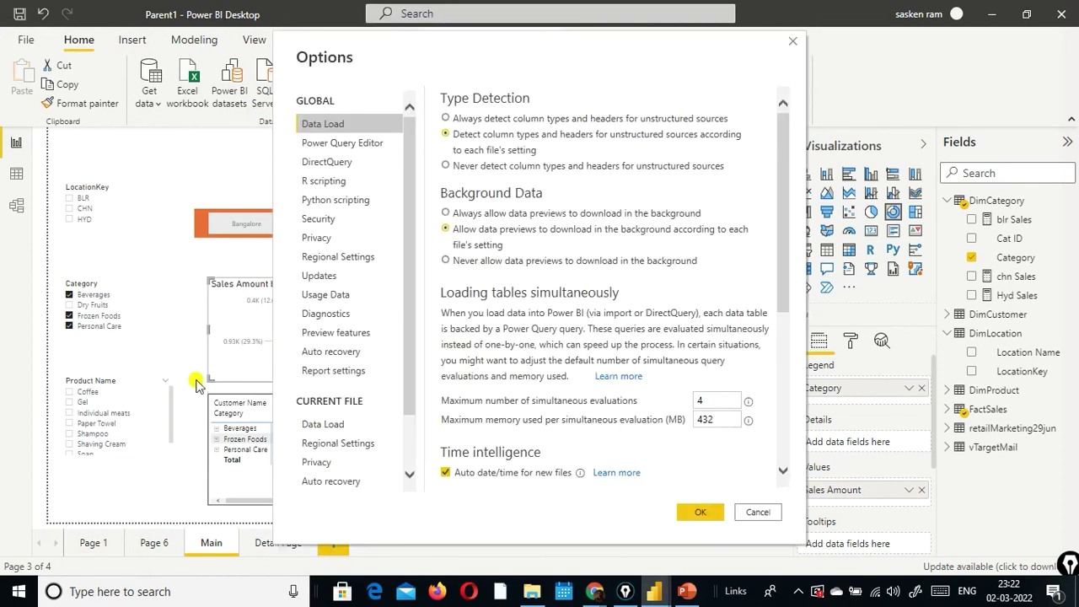
pyautogui.scroll(-2, 327, 456)
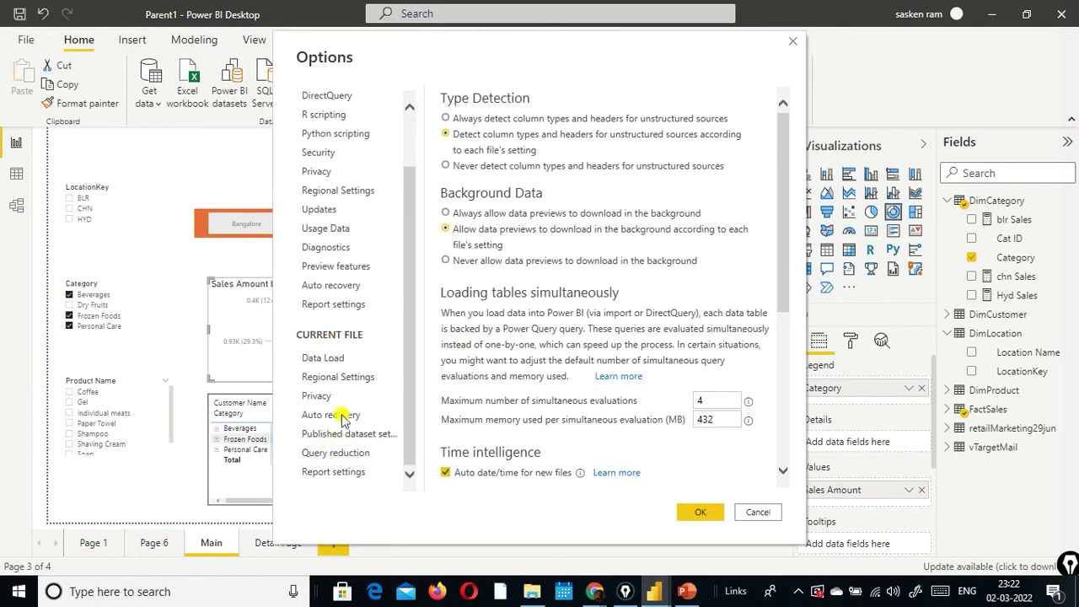
pyautogui.click(351, 471)
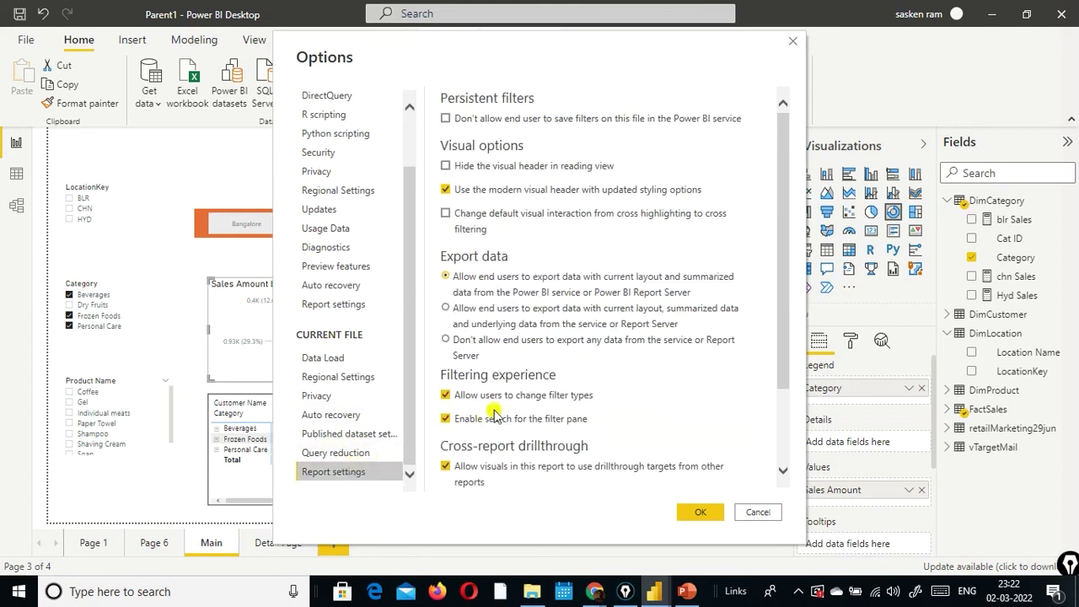
pyautogui.scroll(-2, 573, 381)
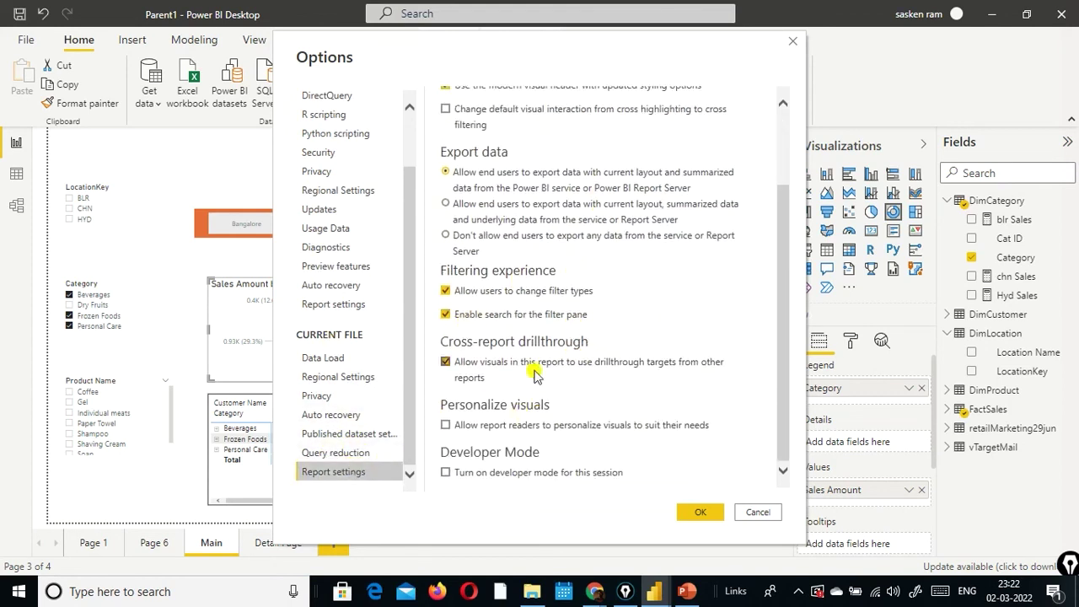
pyautogui.click(759, 512)
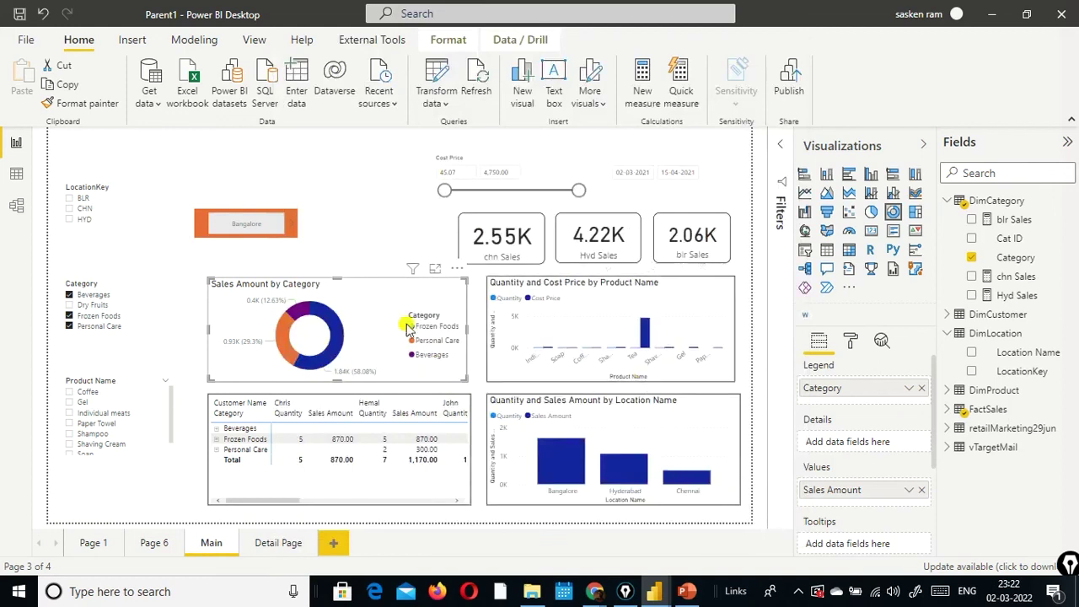
# Revisit the Child1 report in the browser and its drill-through settings in Power BI Desktop, ending on the PowerPoint title slide.
pyautogui.hotkey('alt', 'Tab')
pyautogui.hotkey('alt', 'Tab')
pyautogui.hotkey('alt', 'Tab')
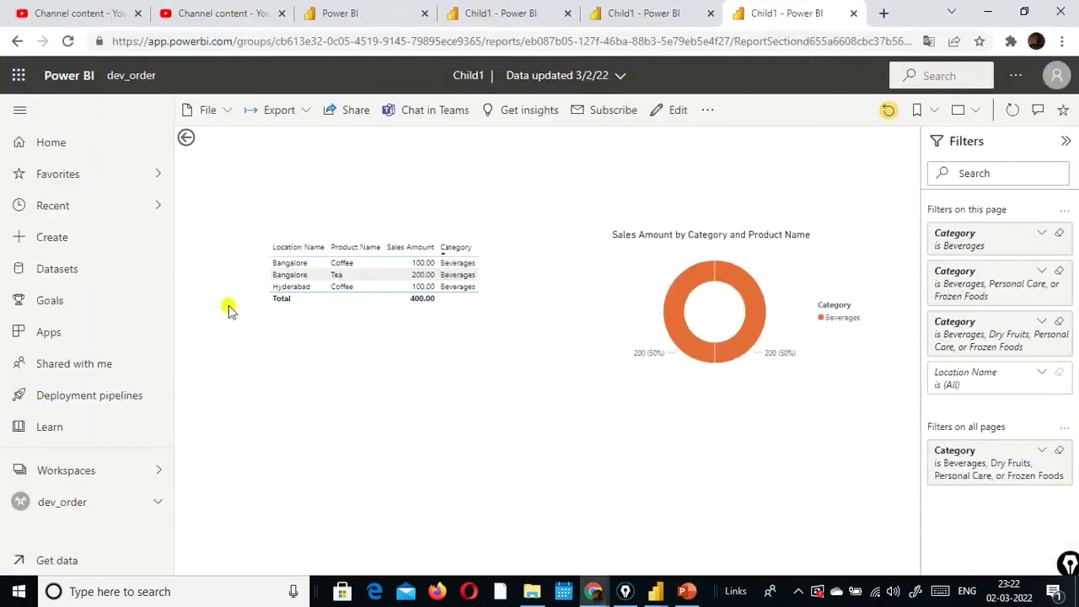
pyautogui.hotkey('alt', 'Tab')
pyautogui.hotkey('alt', 'Tab')
pyautogui.hotkey('alt', 'Tab')
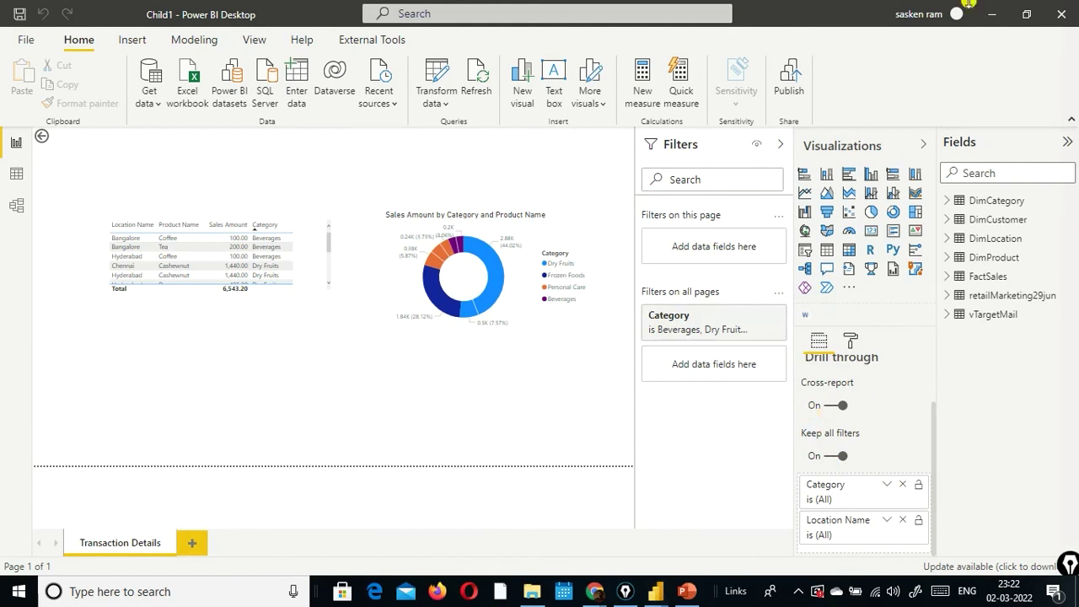
pyautogui.hotkey('alt', 'Tab')
pyautogui.hotkey('alt', 'Tab', 'Tab')
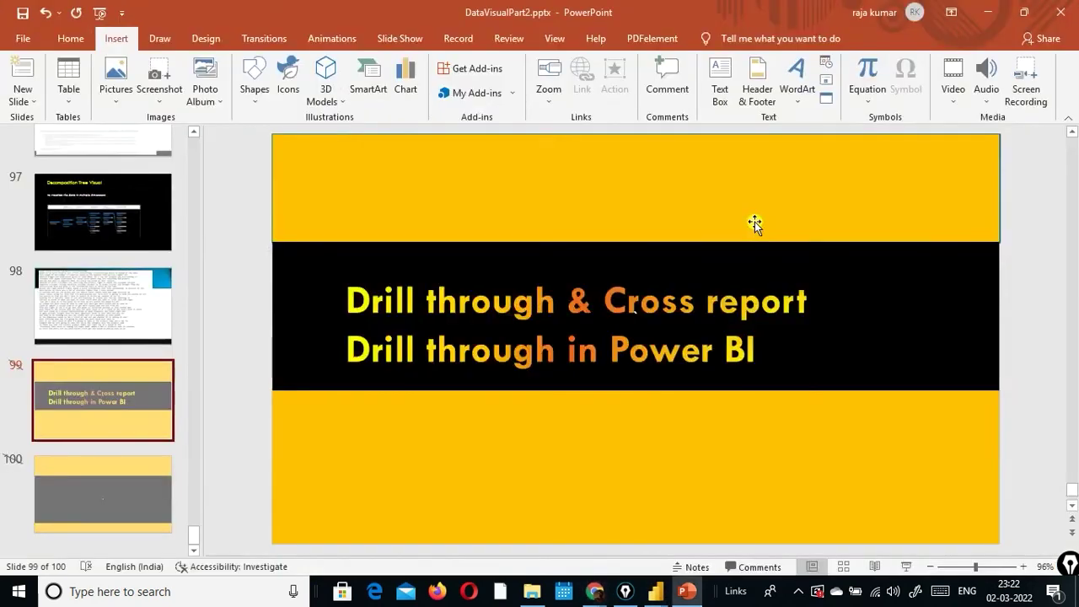